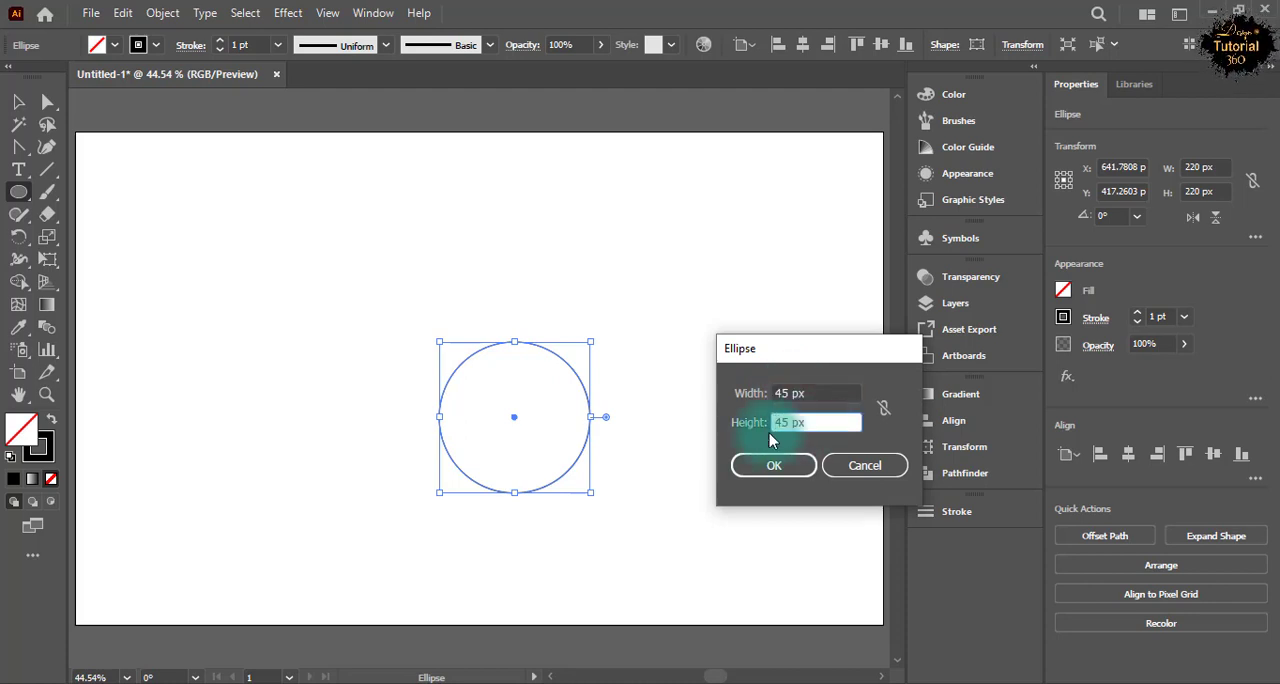
# Create a 45 px by 45 px circle apart from the 220 px circle and deselect it.
pyautogui.click(773, 465)
pyautogui.press('v')
pyautogui.click(300, 288)
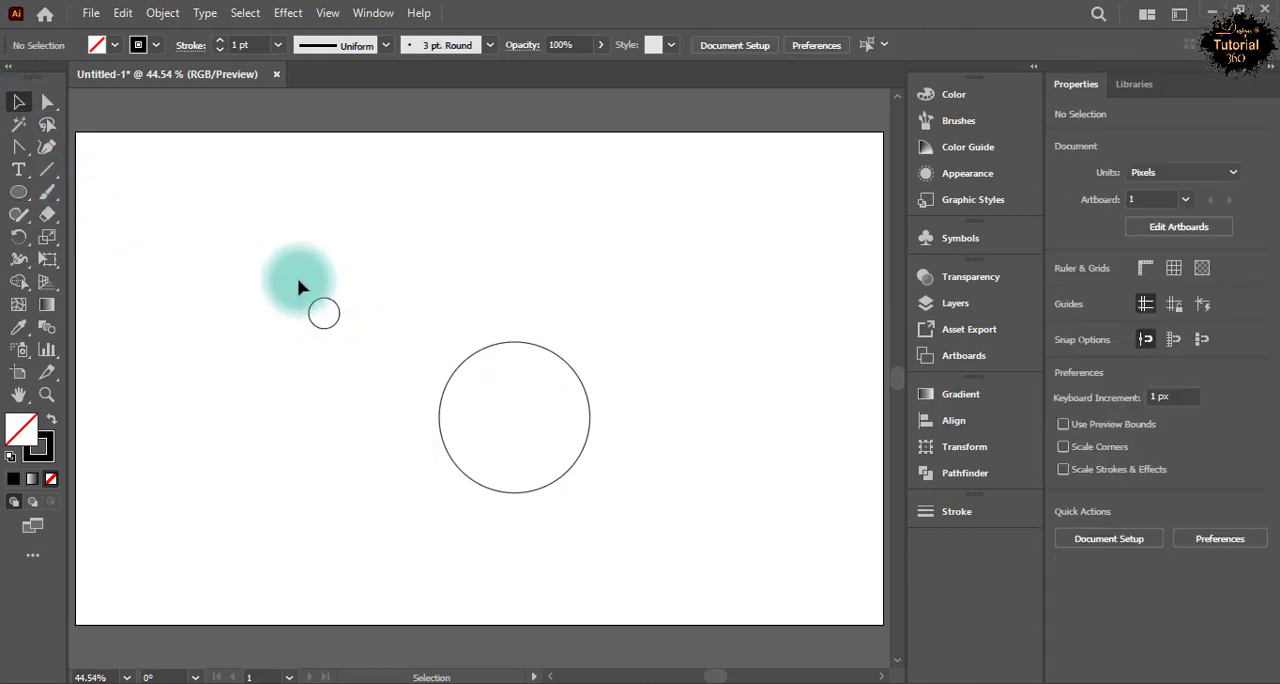
# Center both the 45 px and 220 px circles horizontally and vertically on the artboard so they are concentric.
pyautogui.moveTo(300, 288); pyautogui.dragTo(358, 352)
pyautogui.click(384, 10)
pyautogui.click(800, 345)
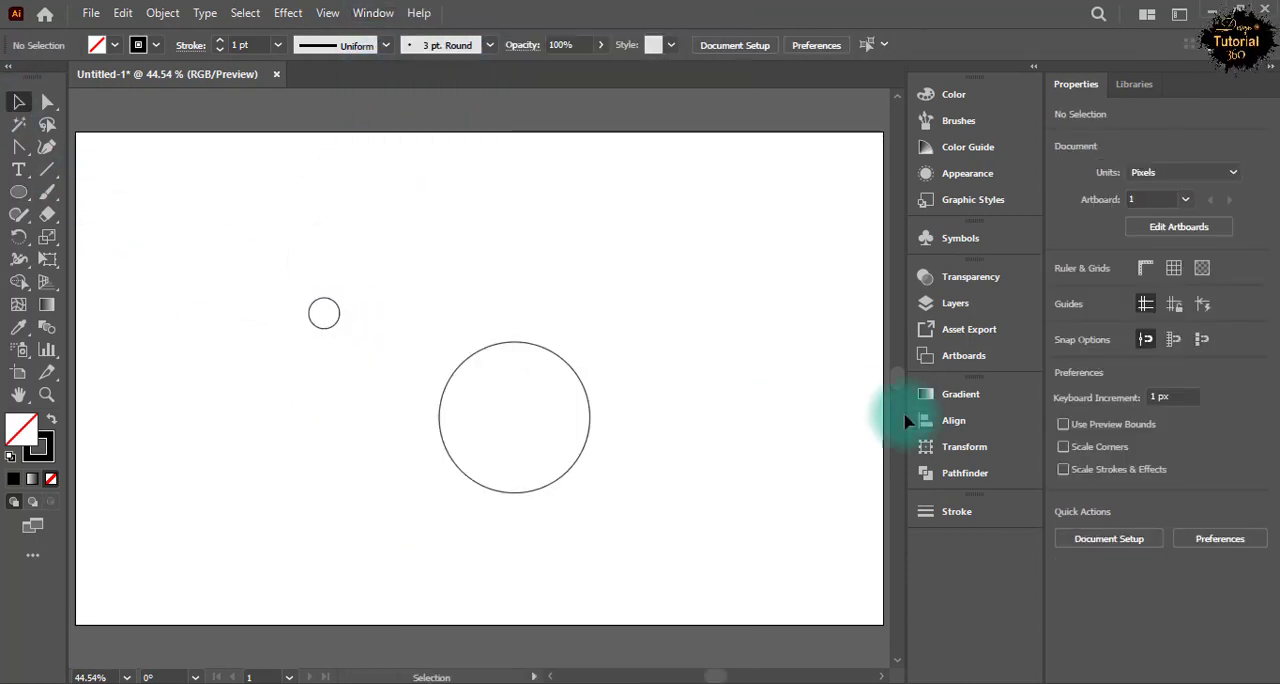
pyautogui.click(908, 420)
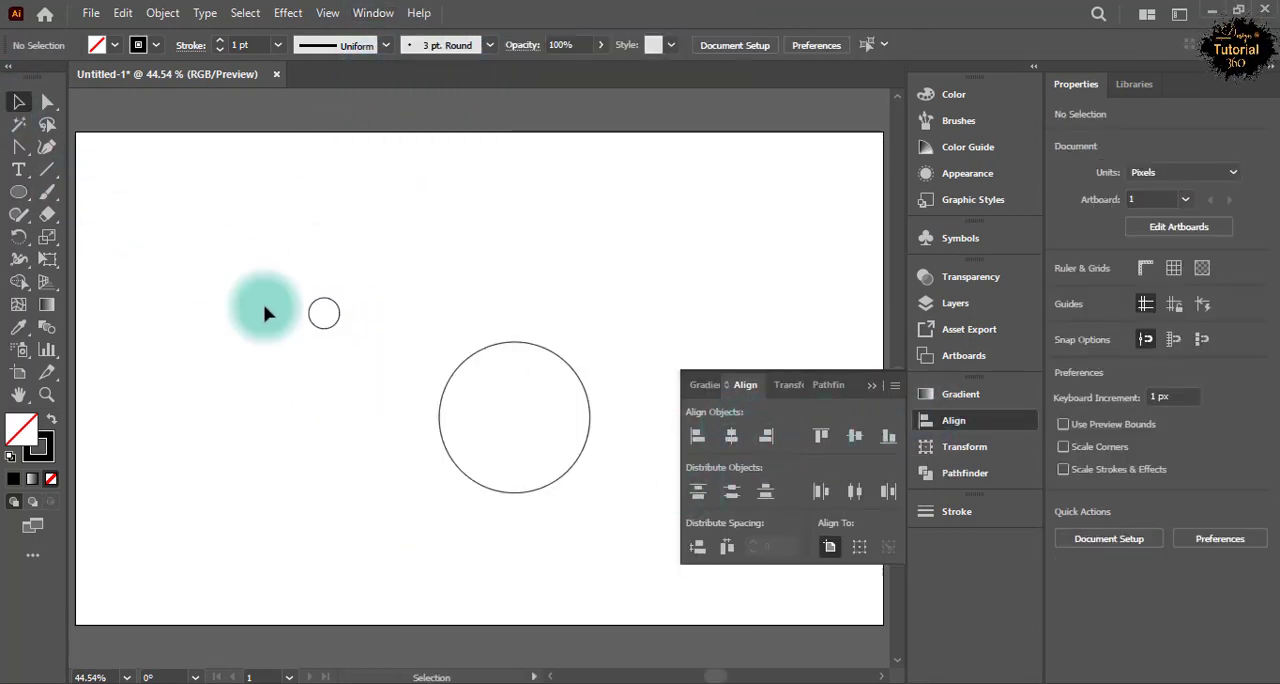
pyautogui.moveTo(268, 314); pyautogui.dragTo(372, 372)
pyautogui.click(857, 439)
pyautogui.click(569, 367)
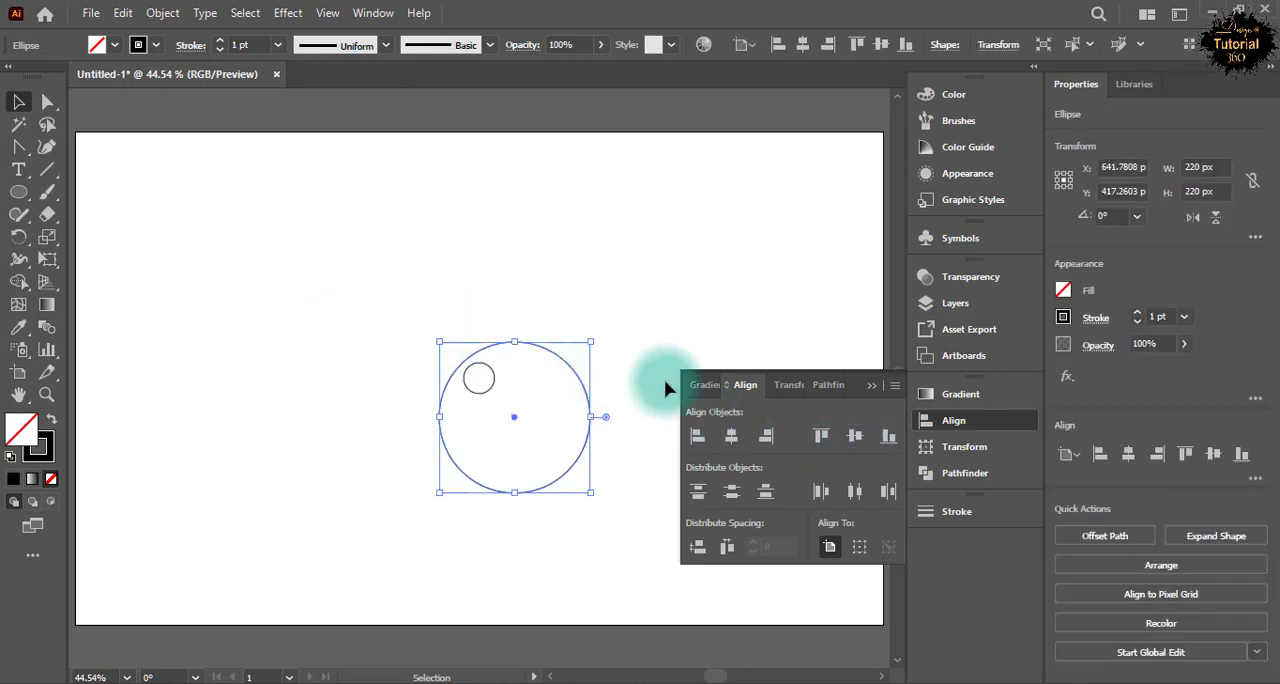
pyautogui.click(733, 436)
pyautogui.click(871, 386)
pyautogui.click(302, 296)
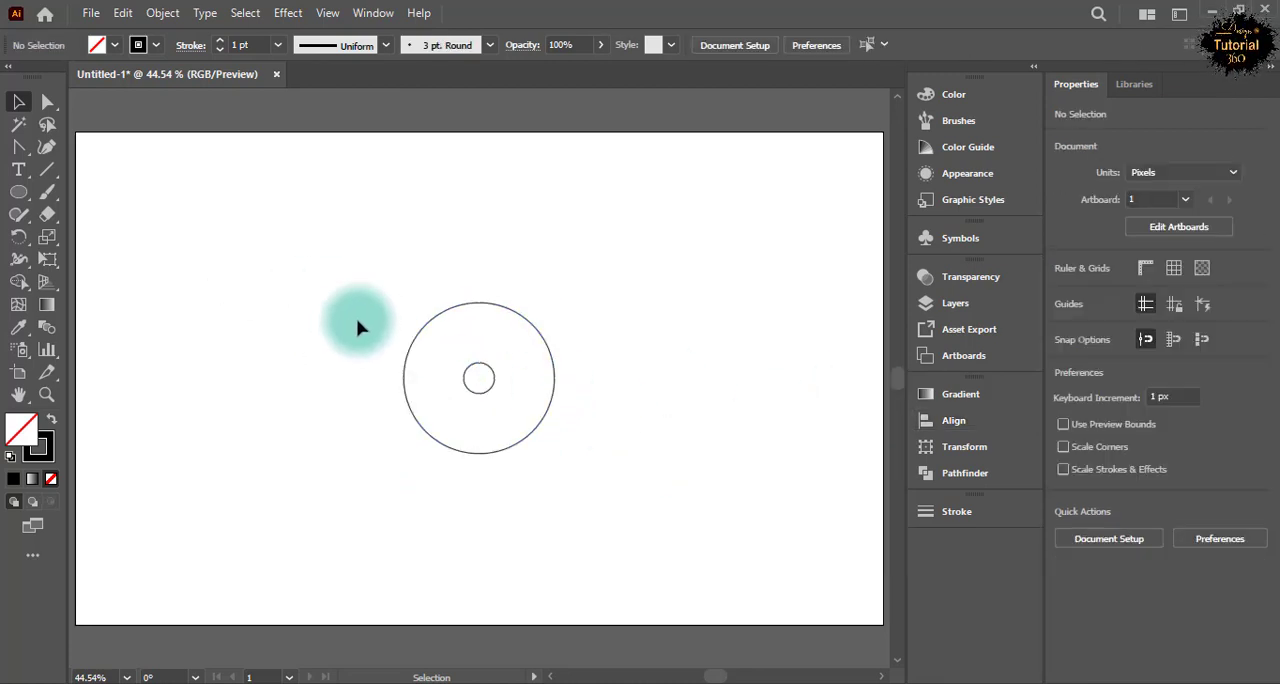
# Copy the 45 px circle in front and scale the copy proportionally leftward to about 132.5 px, reaching the outer circle's left edge.
pyautogui.click(468, 370)
pyautogui.click(125, 18)
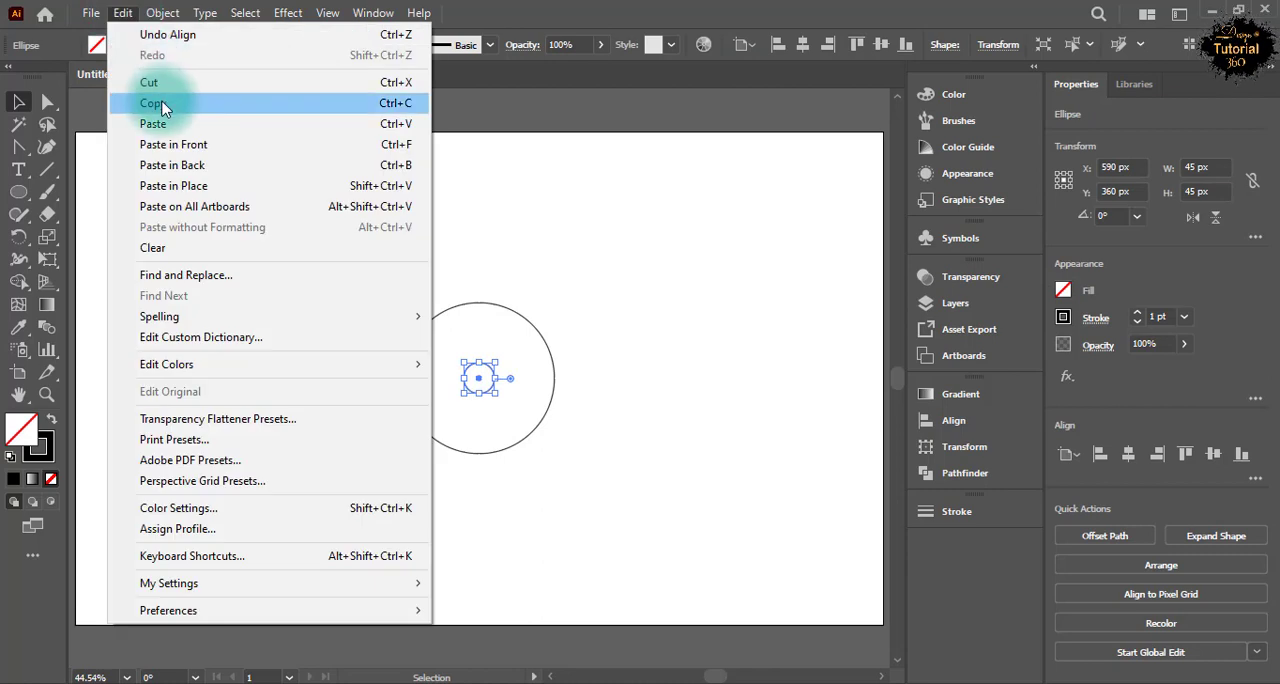
pyautogui.click(166, 106)
pyautogui.click(123, 14)
pyautogui.click(170, 145)
pyautogui.click(458, 378)
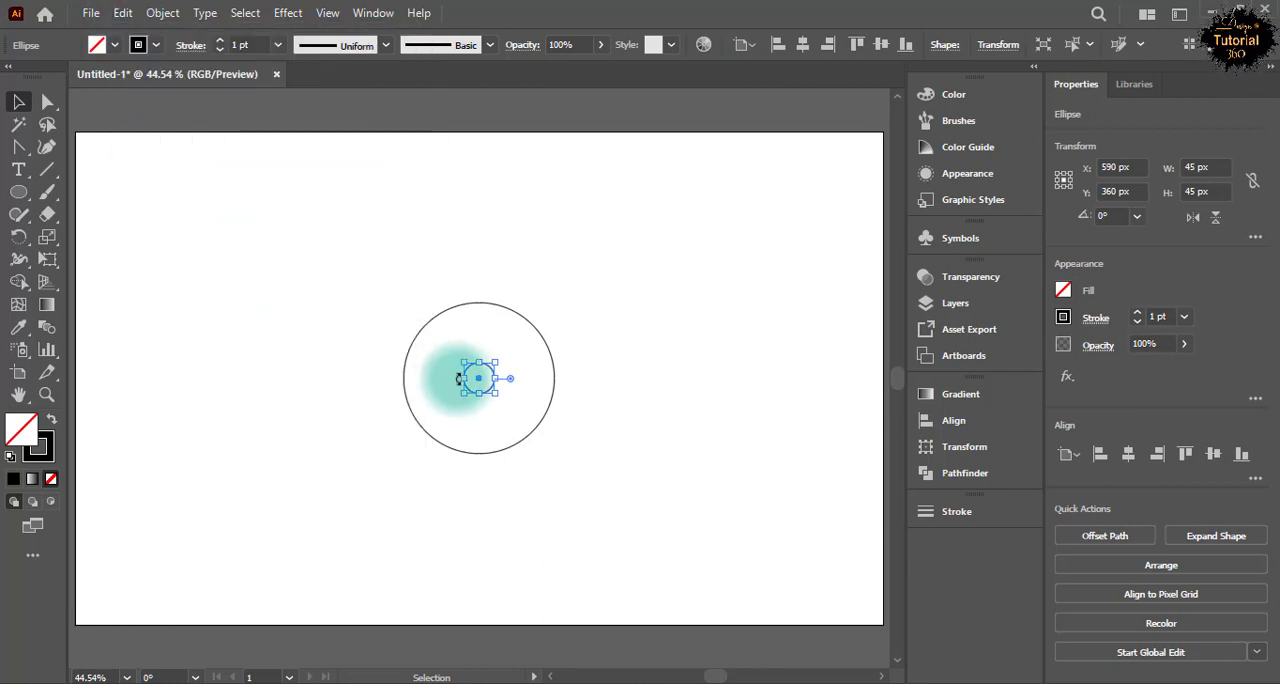
pyautogui.moveTo(463, 379); pyautogui.dragTo(404, 378)
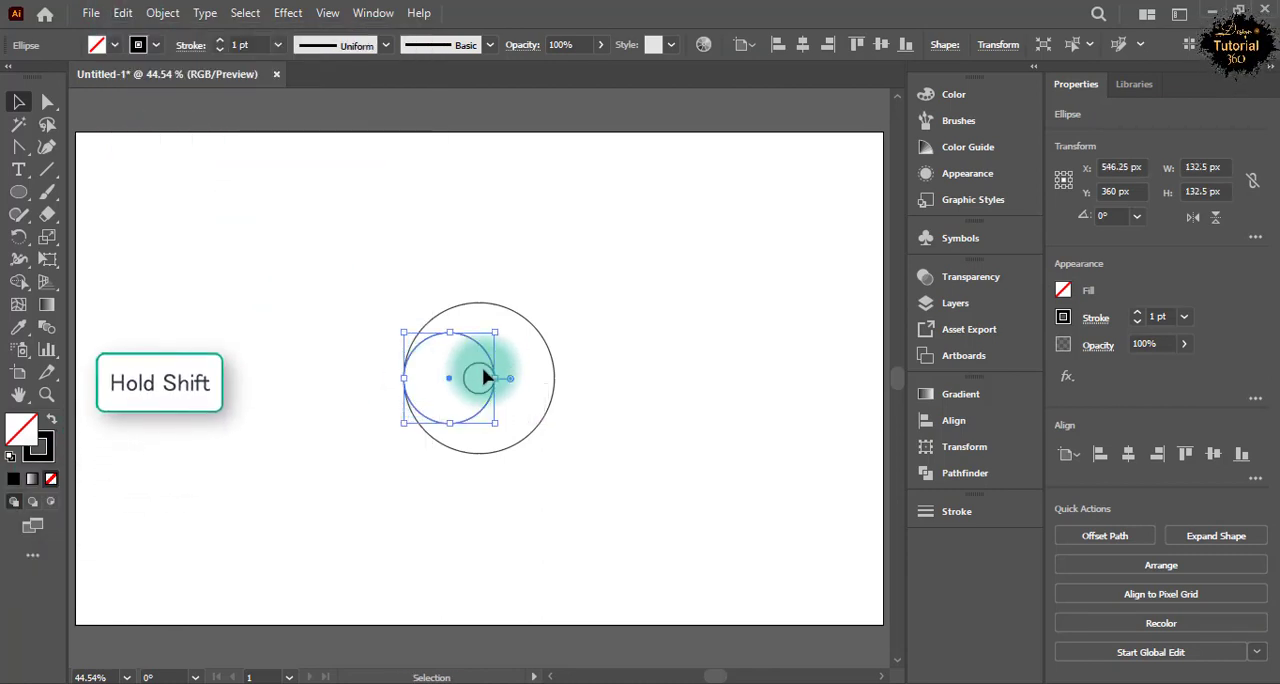
pyautogui.click(477, 402)
# Copy the 45 px circle in front again and scale the copy proportionally rightward to the outer circle's right edge.
pyautogui.click(467, 377)
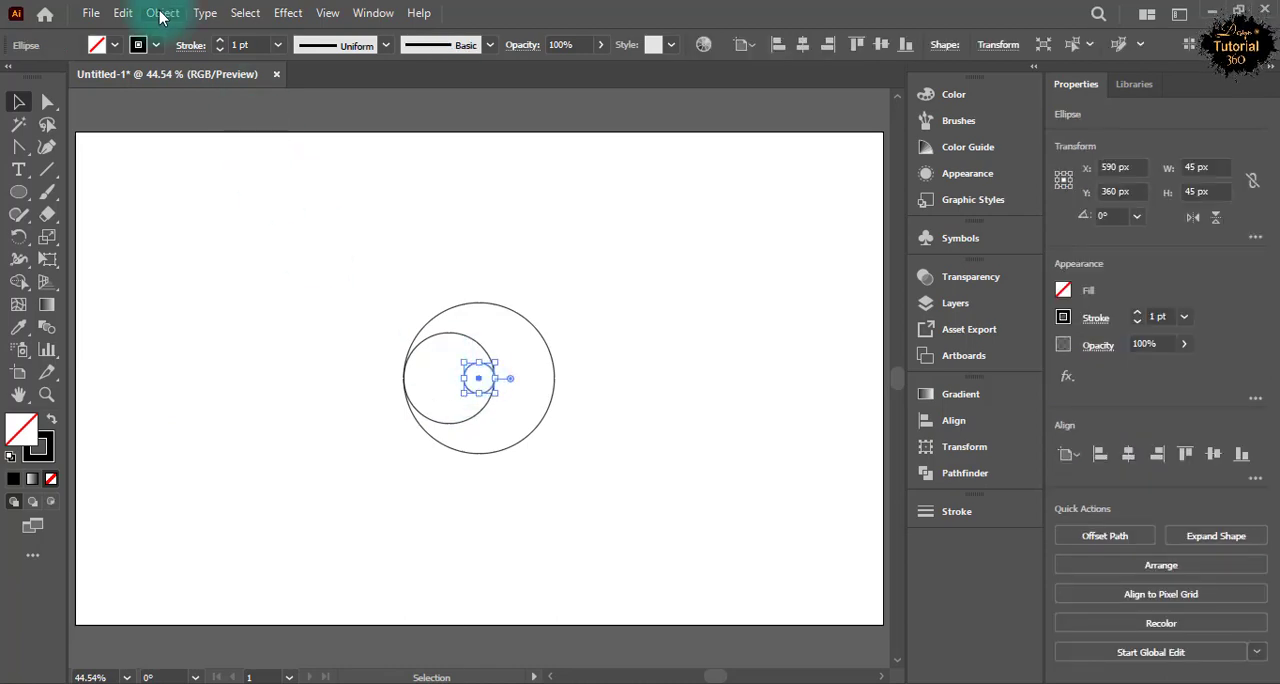
pyautogui.click(123, 12)
pyautogui.click(160, 103)
pyautogui.click(123, 12)
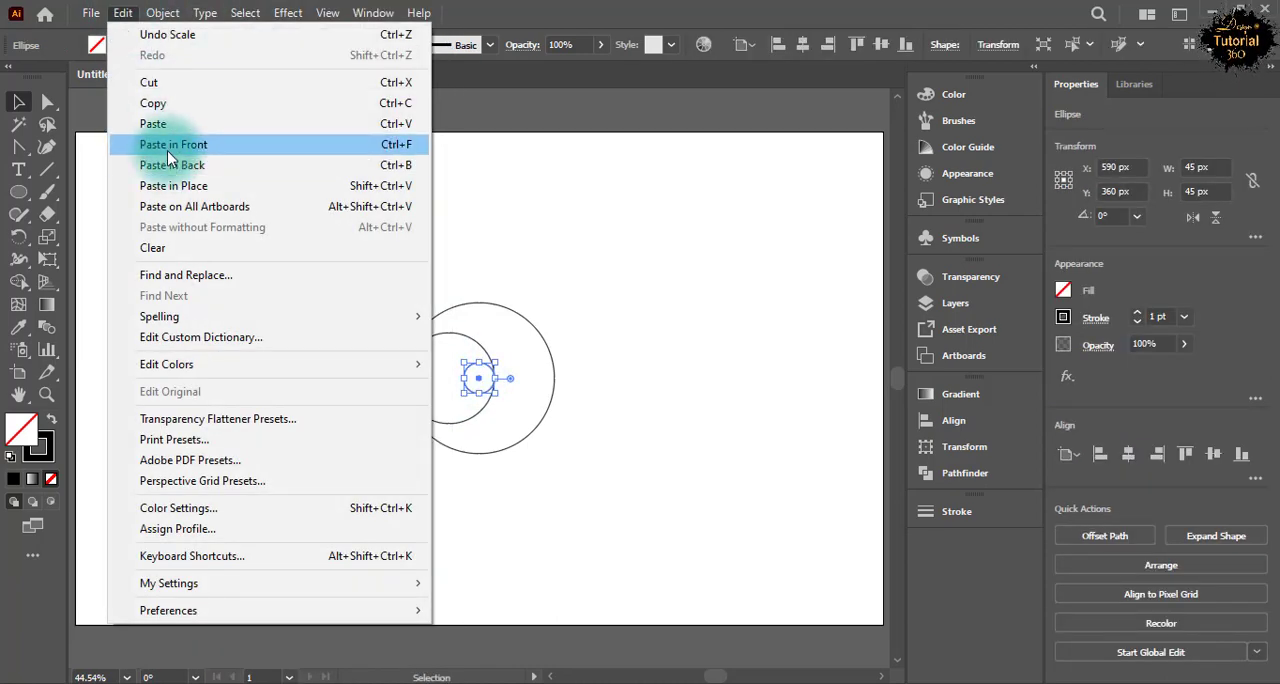
pyautogui.click(167, 148)
pyautogui.moveTo(494, 381); pyautogui.dragTo(555, 378)
pyautogui.hotkey('ctrl', 'shift', 'a')
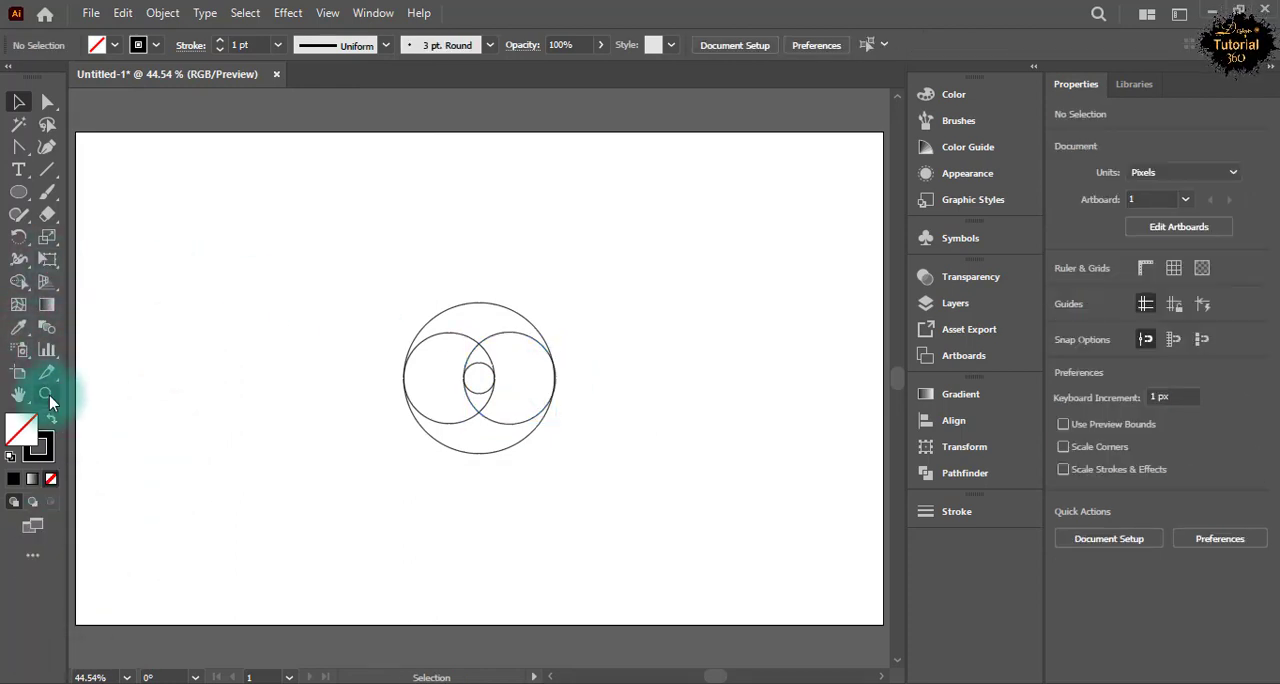
# Switch the artwork to Outline view for a close check of where the circle edges meet.
pyautogui.click(48, 395)
pyautogui.moveTo(393, 348); pyautogui.dragTo(766, 620)
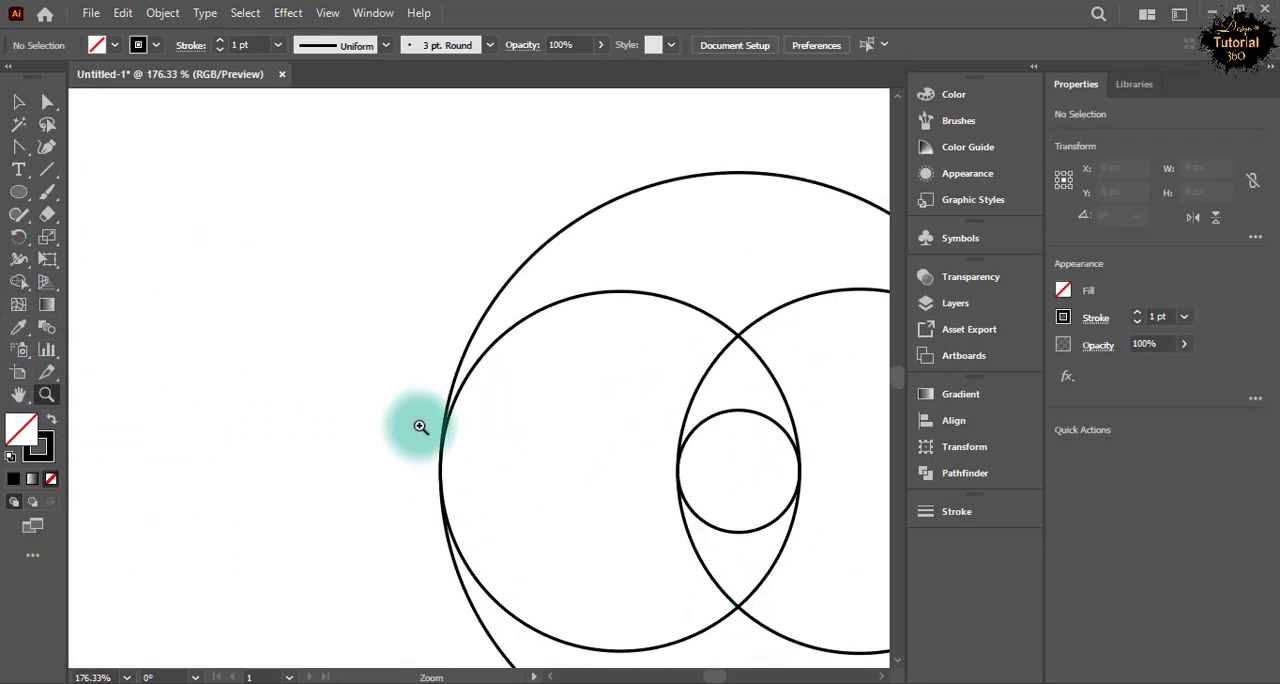
pyautogui.click(18, 101)
pyautogui.click(515, 444)
pyautogui.click(328, 13)
pyautogui.click(400, 44)
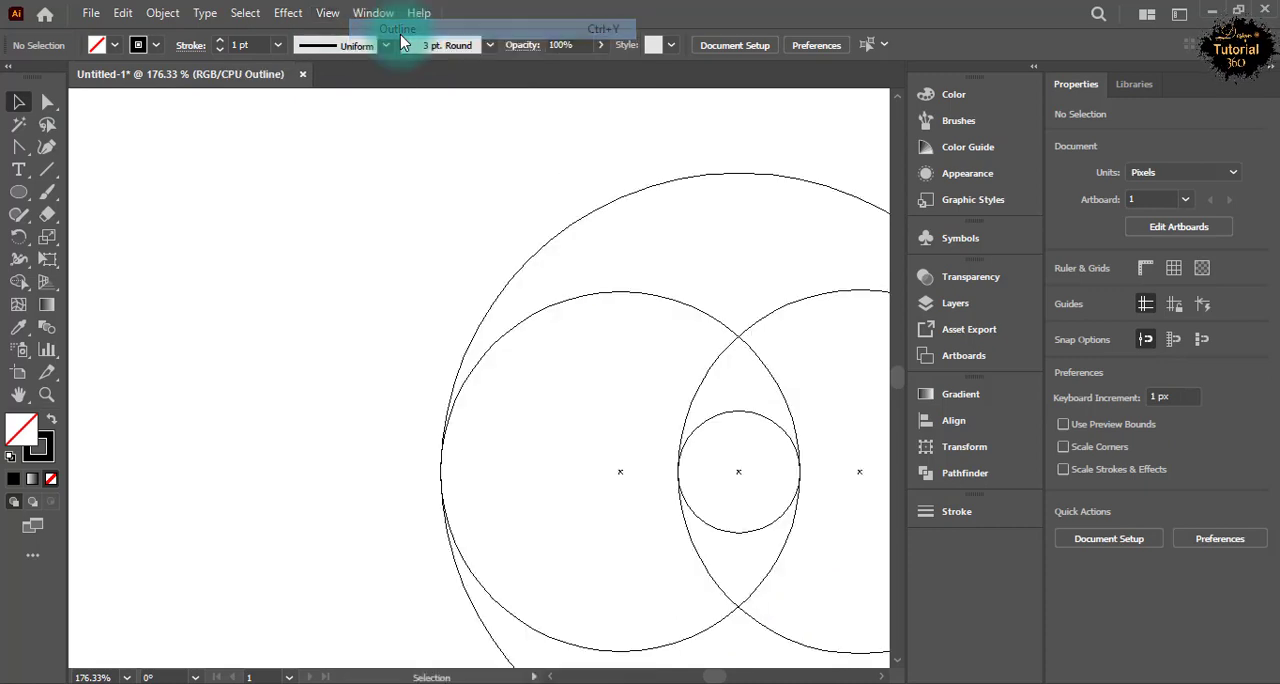
pyautogui.click(788, 497)
# Scale the right inner circle proportionally to about 132.5 px so its right edge meets the outer circle's edge exactly.
pyautogui.press('space')
pyautogui.moveTo(755, 490); pyautogui.dragTo(487, 465)
pyautogui.moveTo(222, 434); pyautogui.dragTo(313, 450)
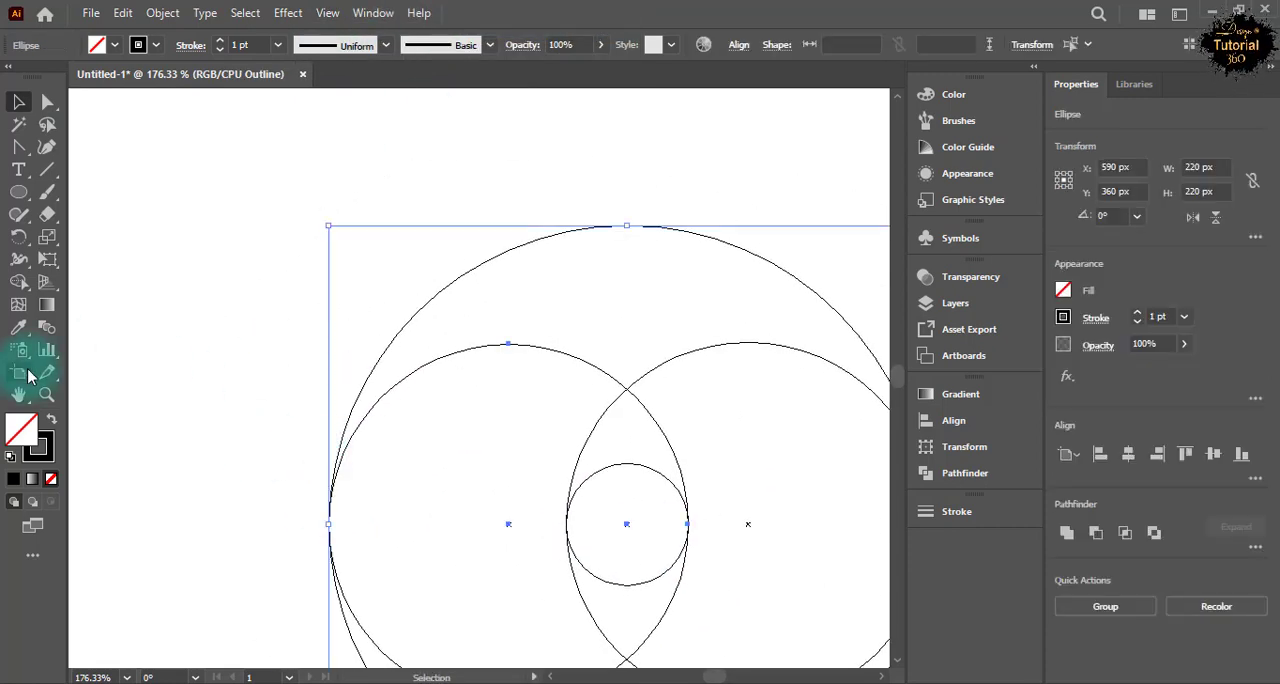
pyautogui.click(47, 395)
pyautogui.press('space')
pyautogui.moveTo(308, 504); pyautogui.dragTo(254, 355)
pyautogui.click(277, 377)
pyautogui.moveTo(463, 361); pyautogui.dragTo(176, 374)
pyautogui.press('space')
pyautogui.moveTo(259, 383); pyautogui.dragTo(721, 378)
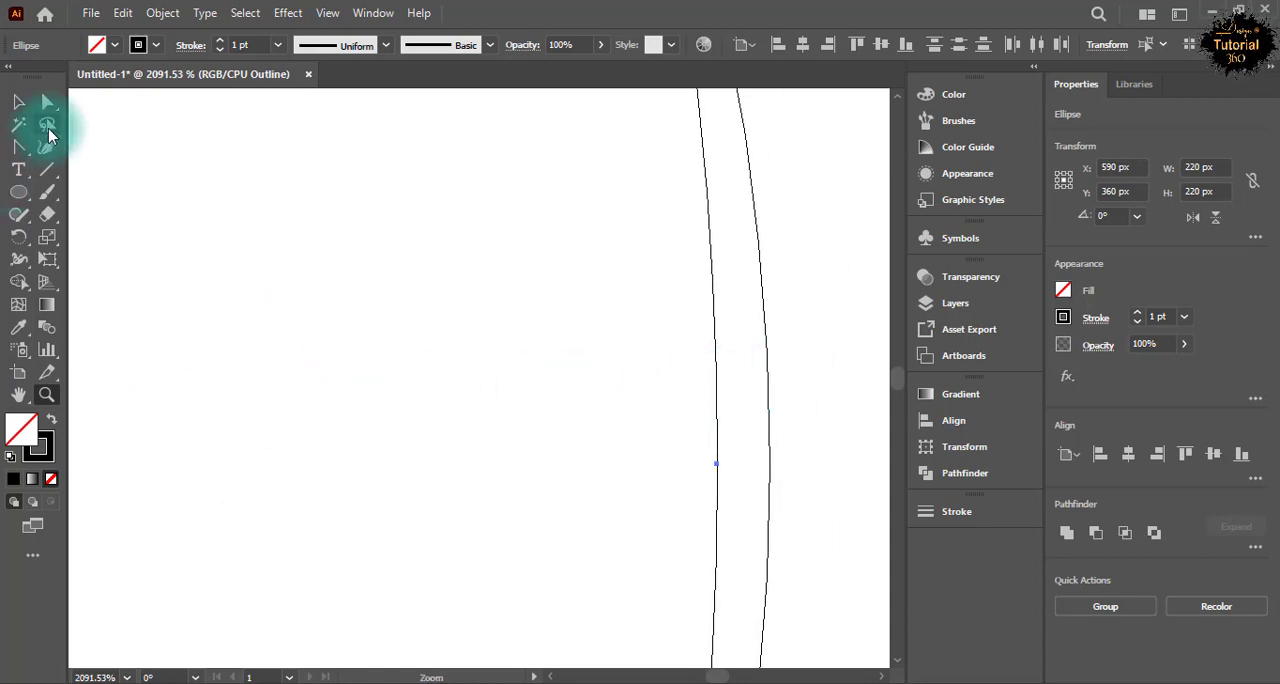
pyautogui.click(18, 101)
pyautogui.click(770, 430)
pyautogui.click(771, 465)
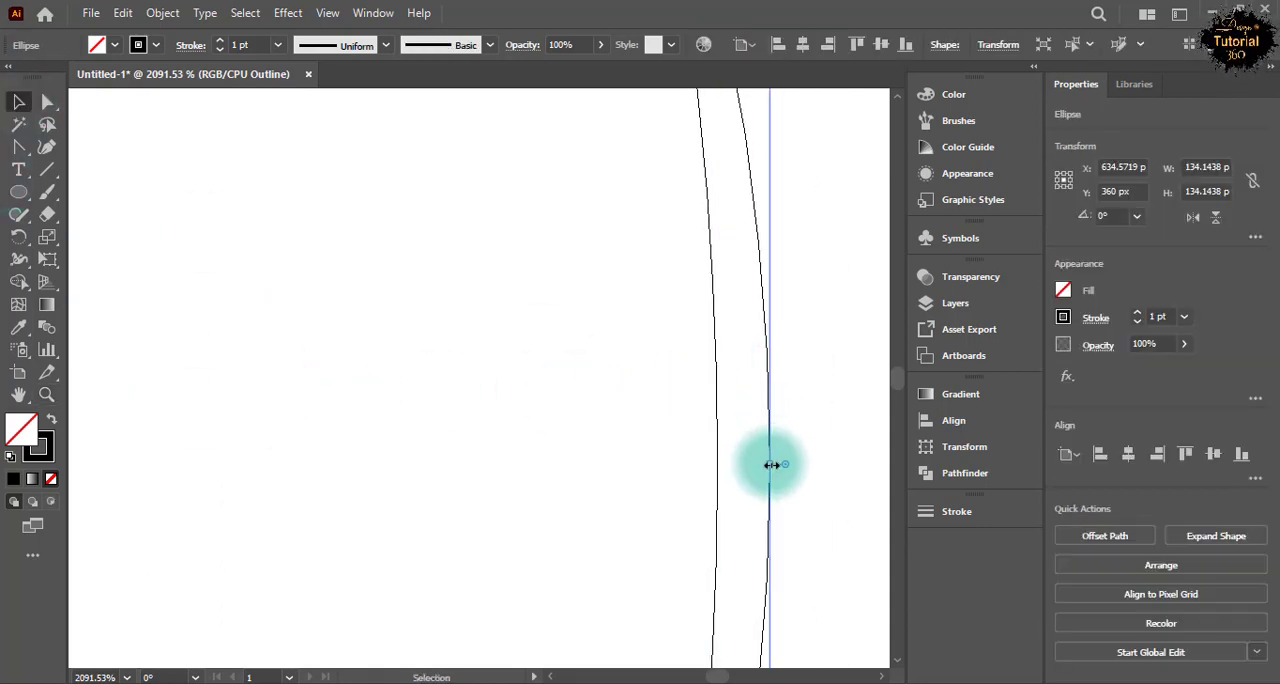
pyautogui.moveTo(771, 465); pyautogui.dragTo(719, 459)
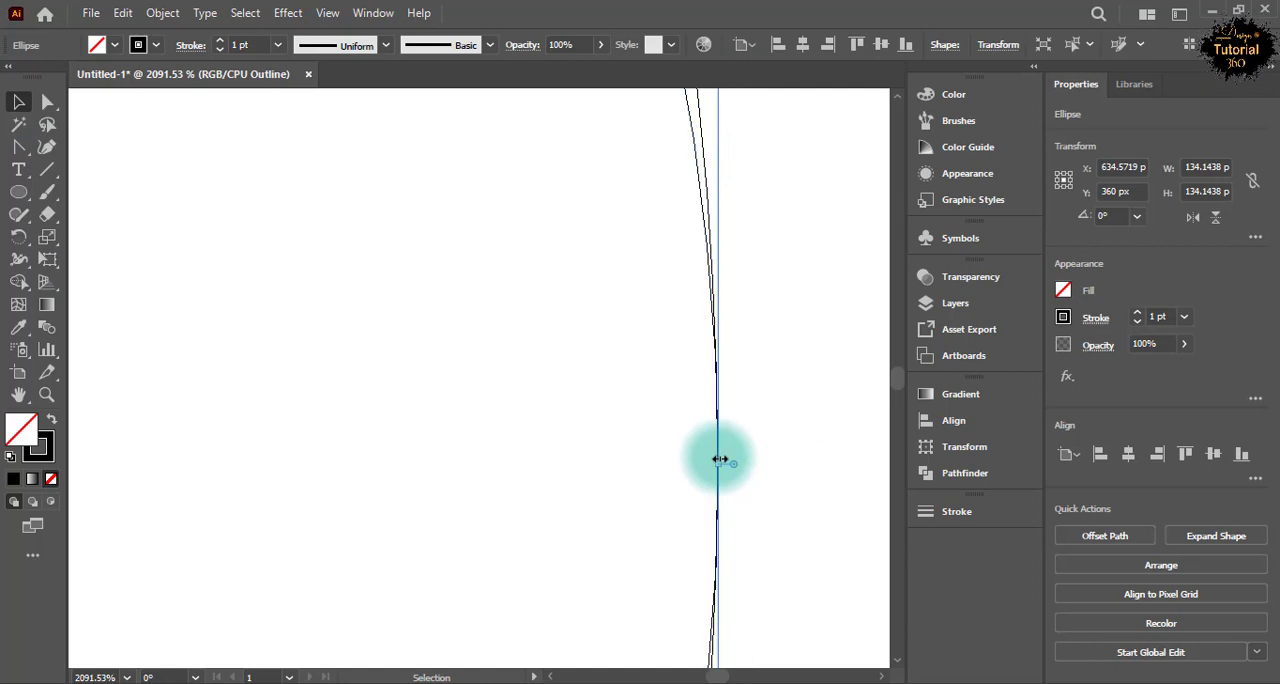
# Deselect the right inner circle and return from Outline view to the normal preview of the whole artboard.
pyautogui.hotkey('ctrl', '1')
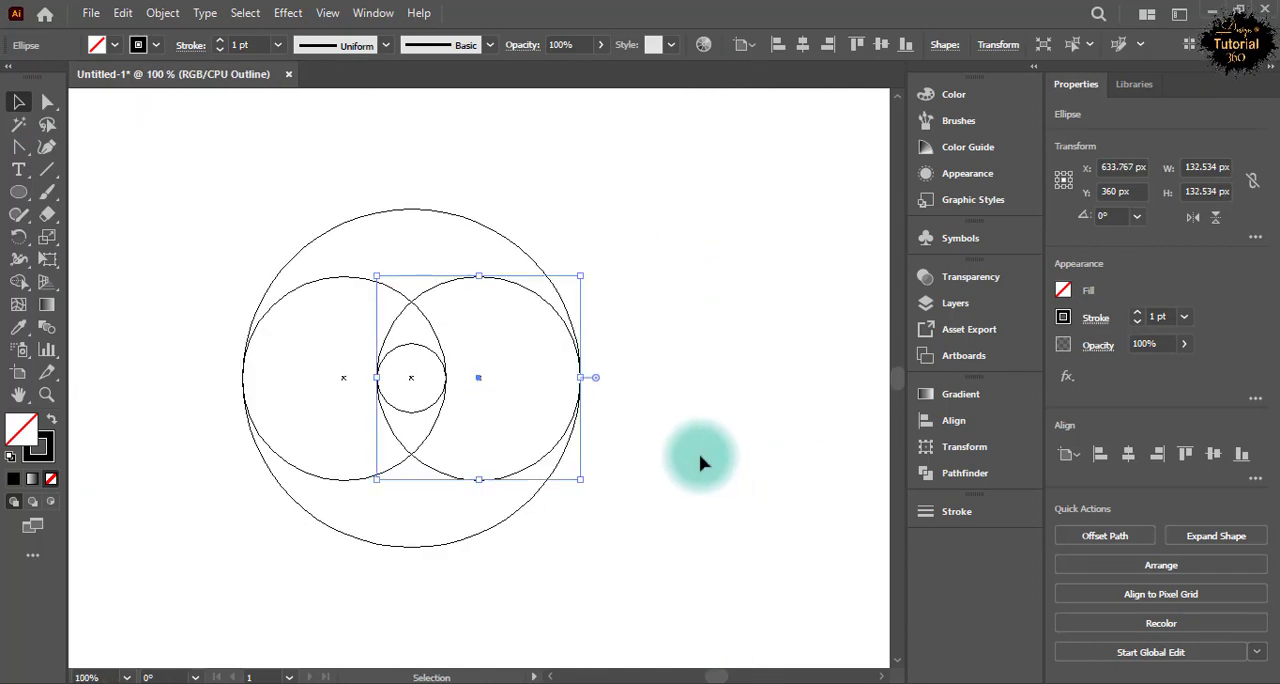
pyautogui.click(222, 247)
pyautogui.hotkey('ctrl', 'y')
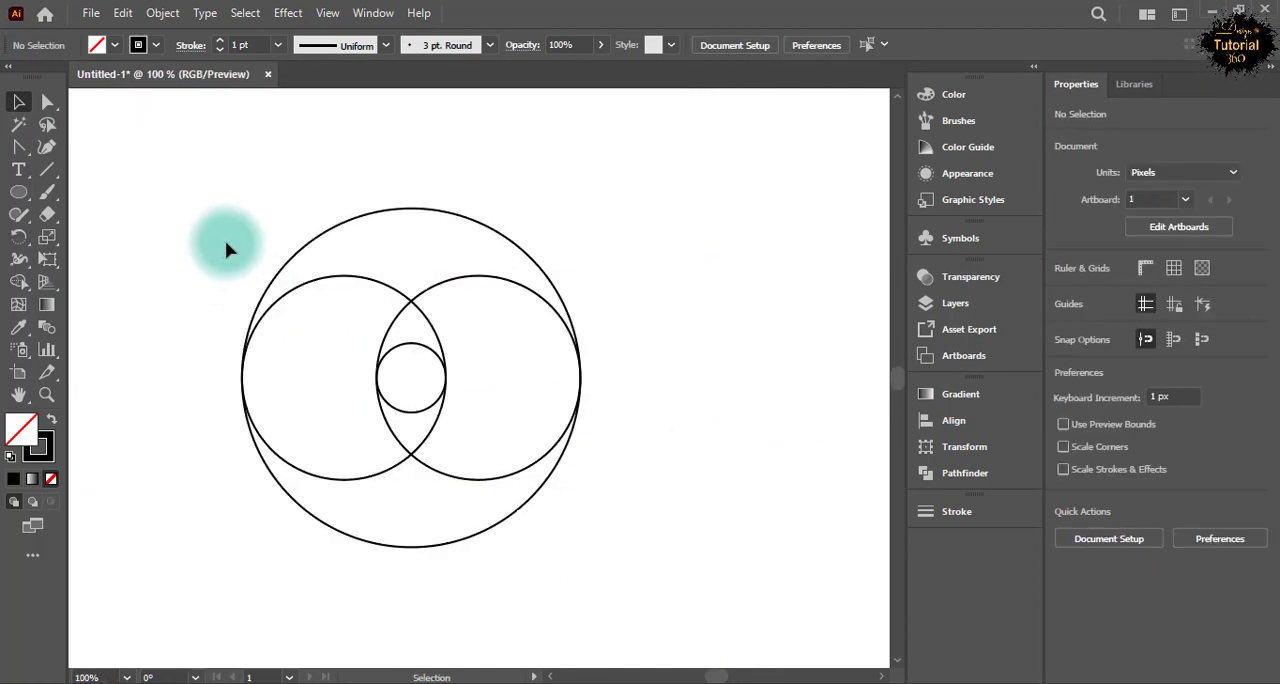
pyautogui.hotkey('ctrl', '0')
# Group all four circles and move the group up and to the left of the artboard's center.
pyautogui.moveTo(380, 289); pyautogui.dragTo(526, 447)
pyautogui.rightClick(488, 368)
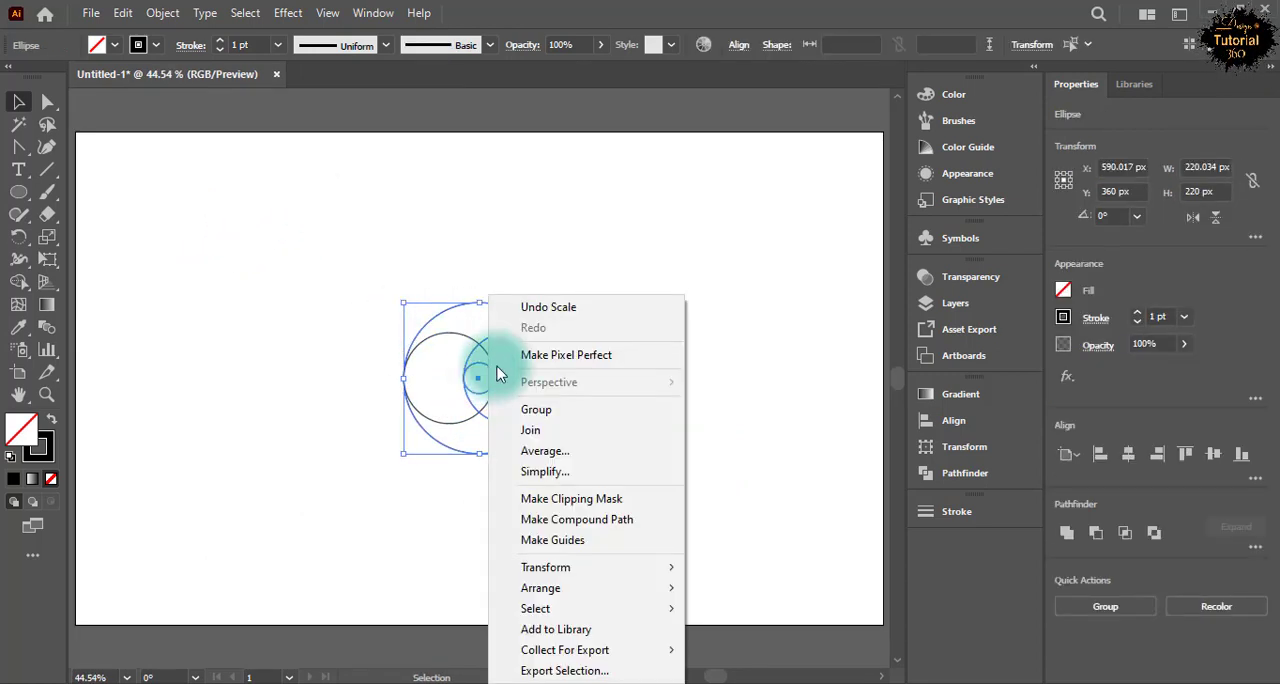
pyautogui.click(433, 268)
pyautogui.moveTo(433, 268); pyautogui.dragTo(389, 320)
pyautogui.rightClick(487, 392)
pyautogui.click(528, 432)
pyautogui.click(283, 254)
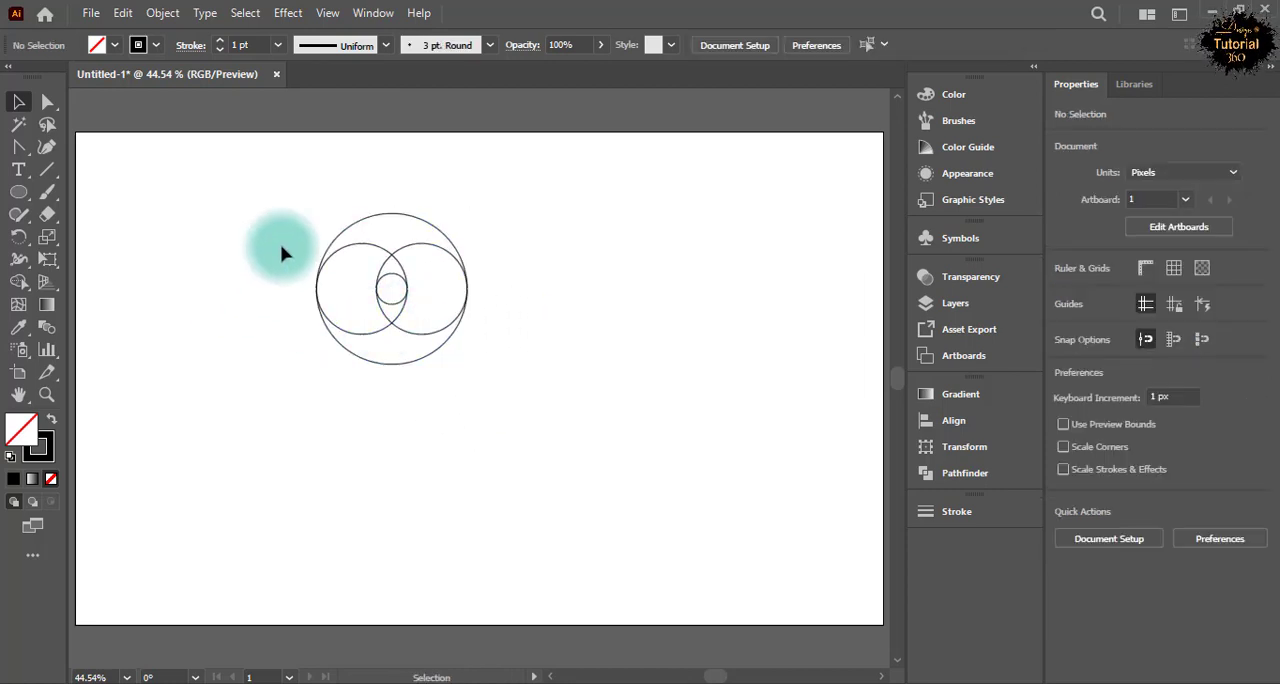
# Draw a vertical line about 415 px long down from the outer circle's left edge and duplicate it at its right edge and the small circle's sides.
pyautogui.click(47, 169)
pyautogui.moveTo(318, 340); pyautogui.dragTo(336, 570)
pyautogui.press('v')
pyautogui.click(323, 463)
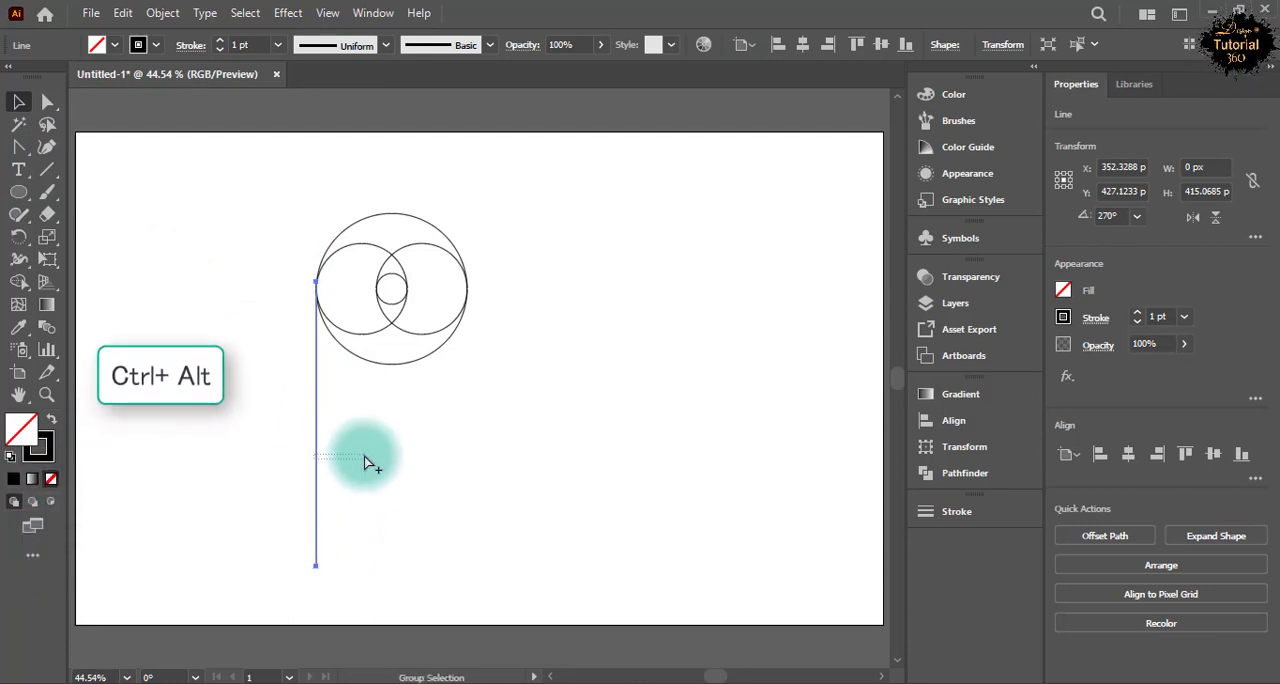
pyautogui.moveTo(318, 468); pyautogui.dragTo(470, 466)
# Switch to Outline view and nudge the leftmost vertical line 1 px right to meet the outer circle's edge.
pyautogui.click(46, 394)
pyautogui.moveTo(350, 286); pyautogui.dragTo(723, 391)
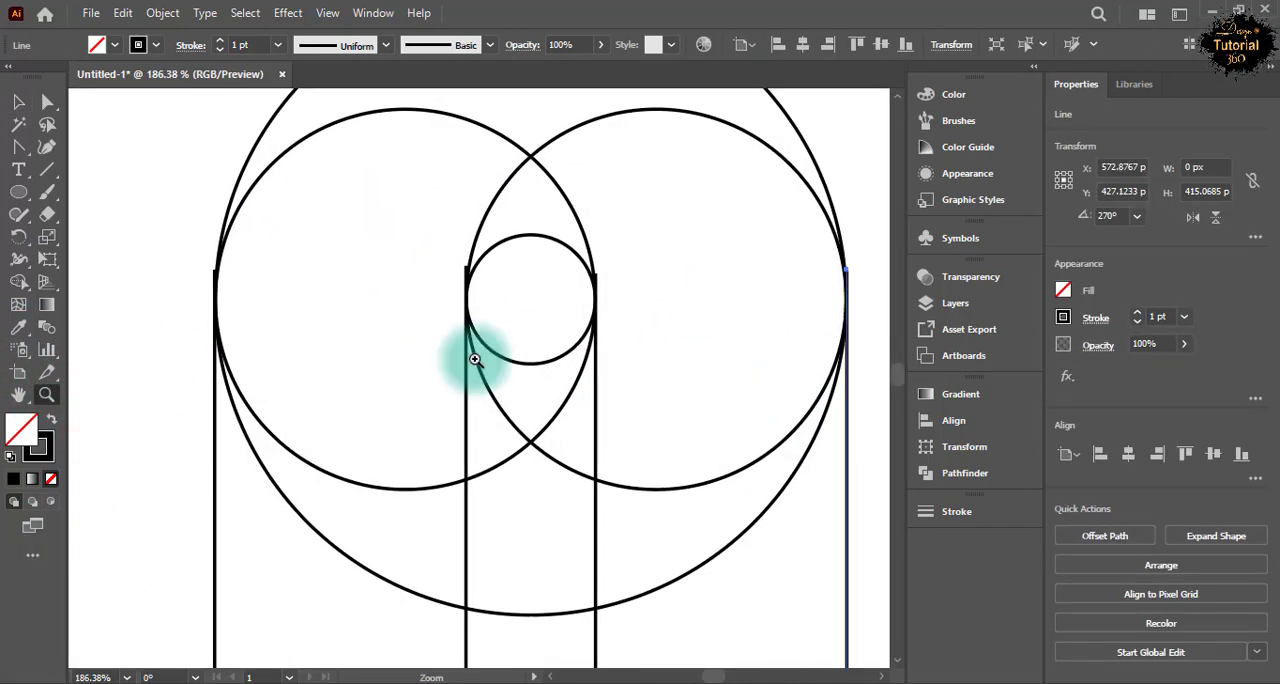
pyautogui.click(167, 291)
pyautogui.click(18, 101)
pyautogui.click(254, 433)
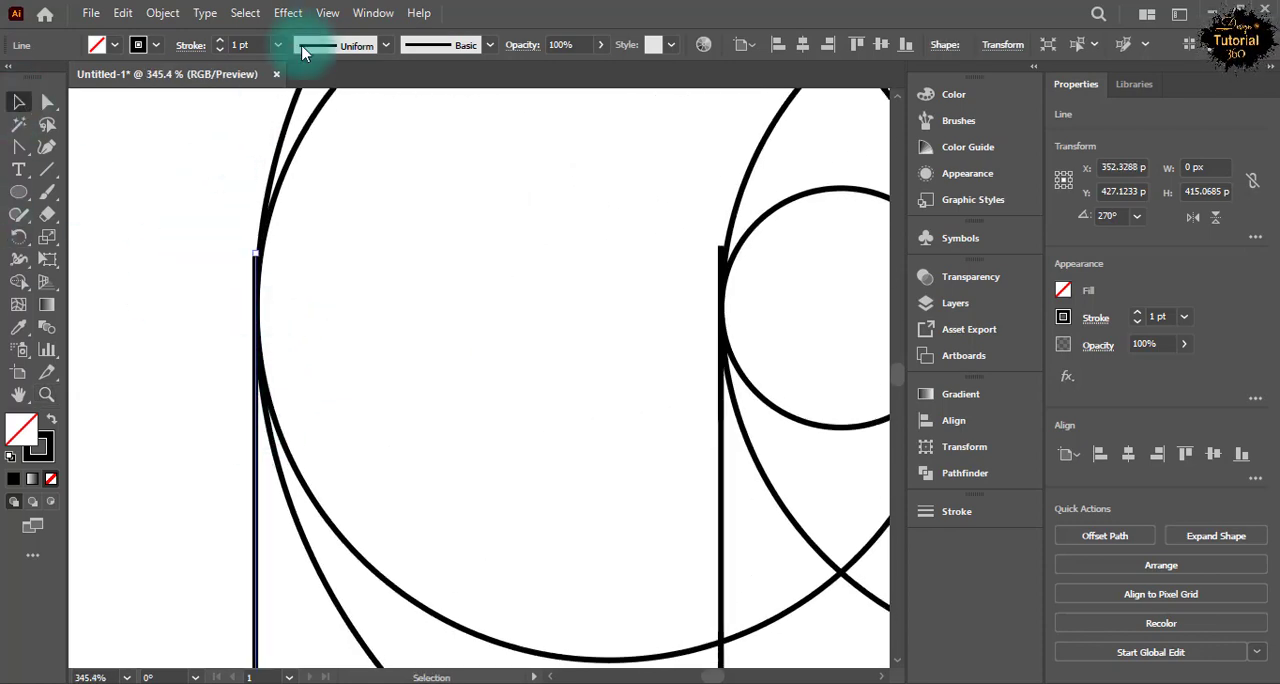
pyautogui.click(327, 12)
pyautogui.click(345, 29)
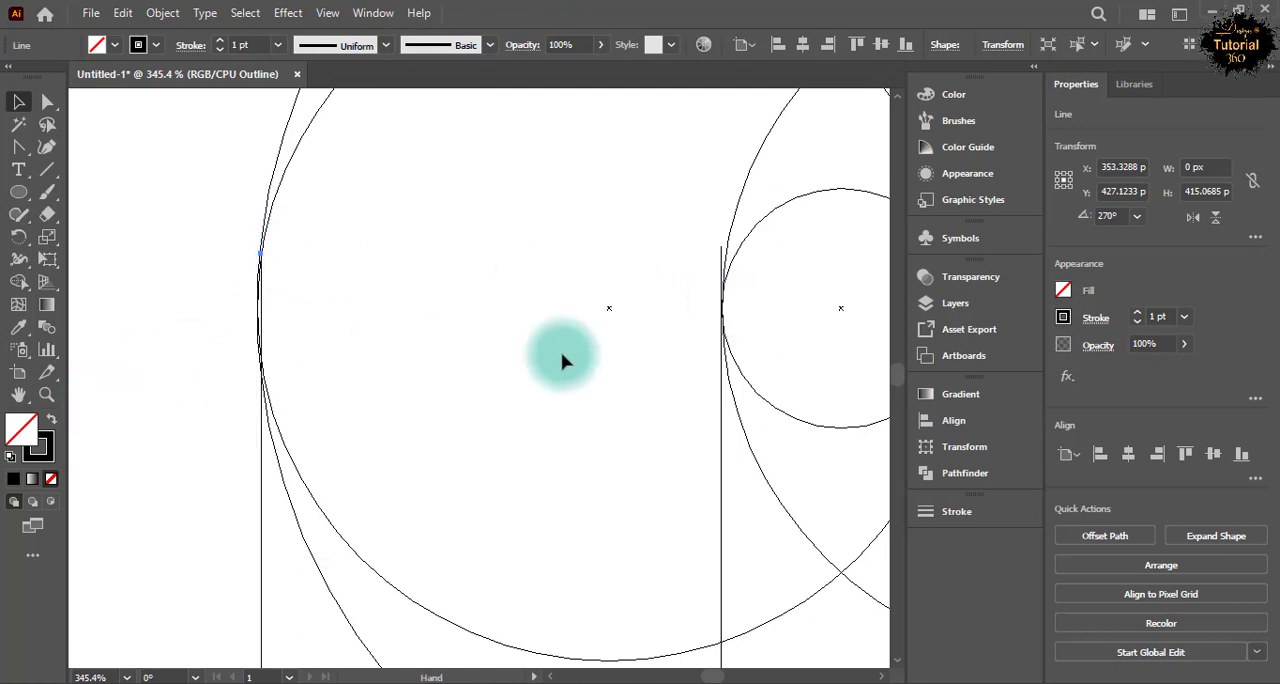
# Align the line at the small circle's left edge at X 441 px and nudge the rightmost line 1 px left.
pyautogui.moveTo(585, 350); pyautogui.dragTo(302, 487)
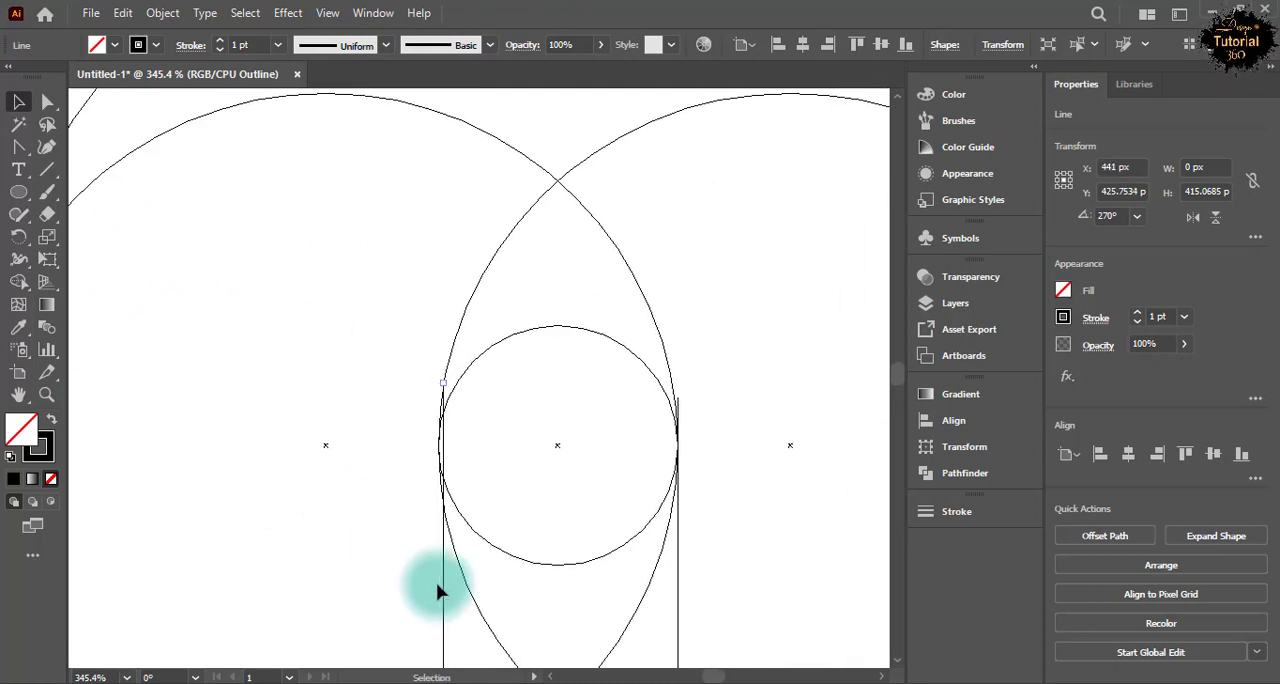
pyautogui.moveTo(707, 550); pyautogui.dragTo(197, 529)
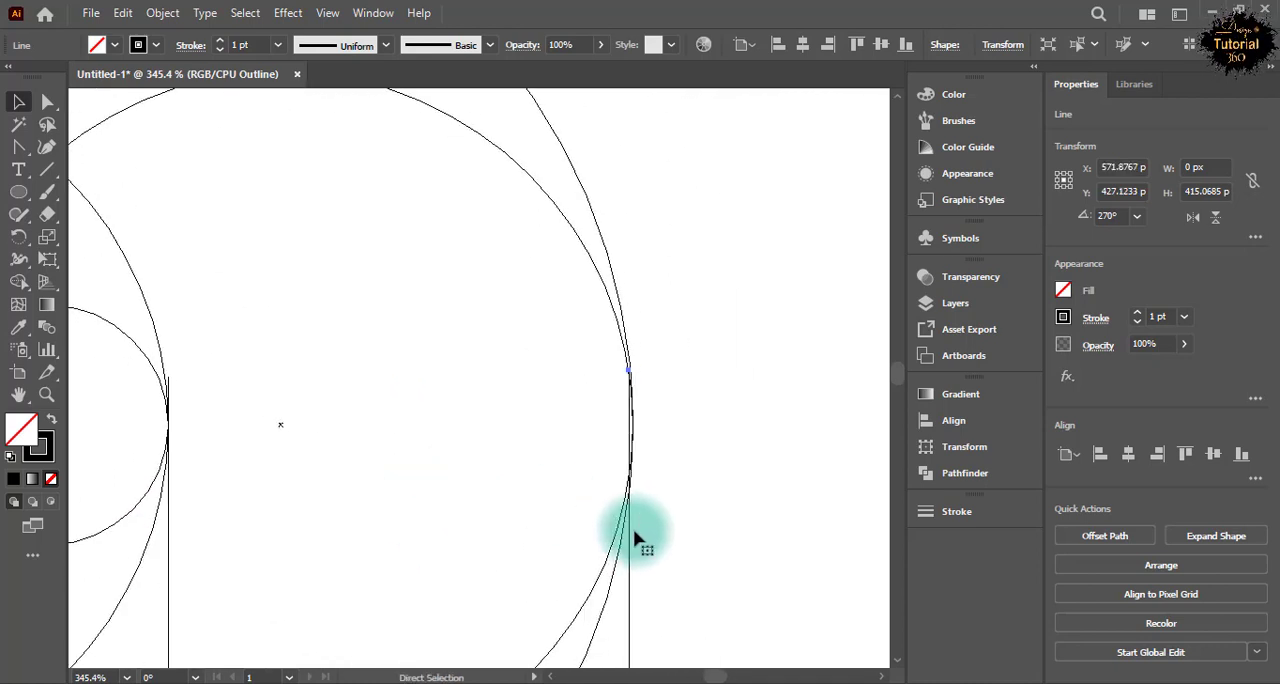
pyautogui.hotkey('ctrl', '0')
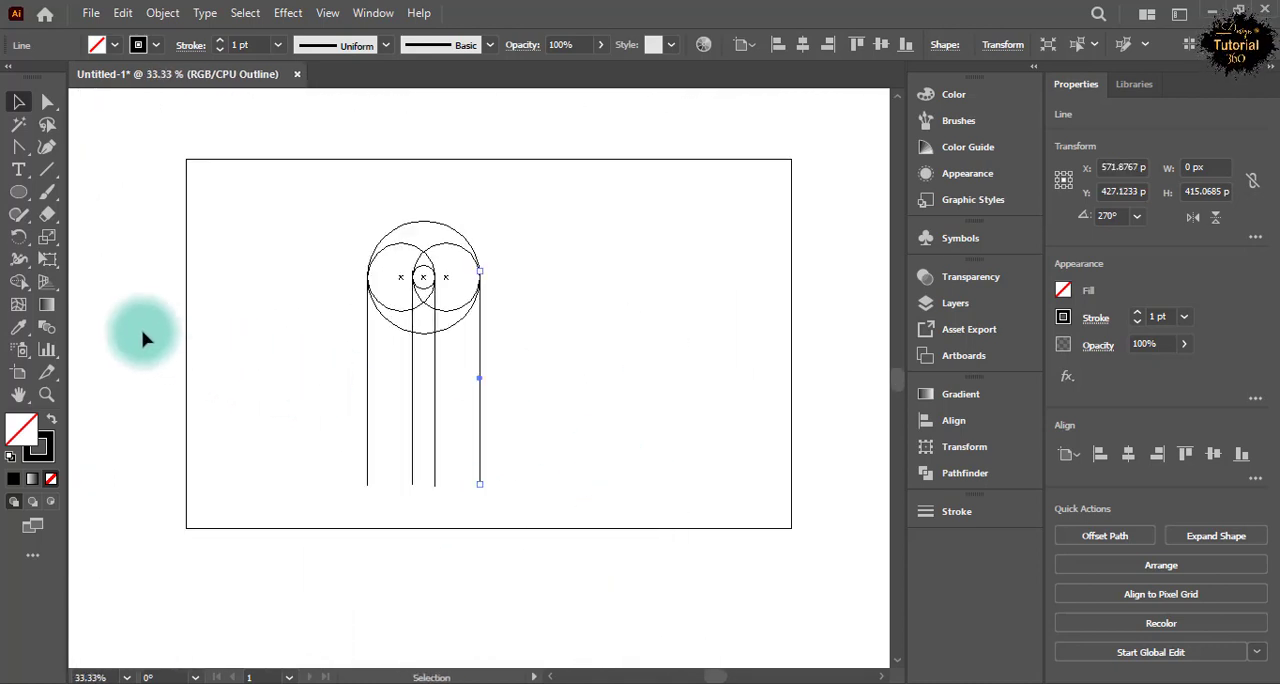
# Deselect the line and switch the fitted artboard back from Outline view to the normal preview.
pyautogui.click(143, 340)
pyautogui.hotkey('ctrl', '0')
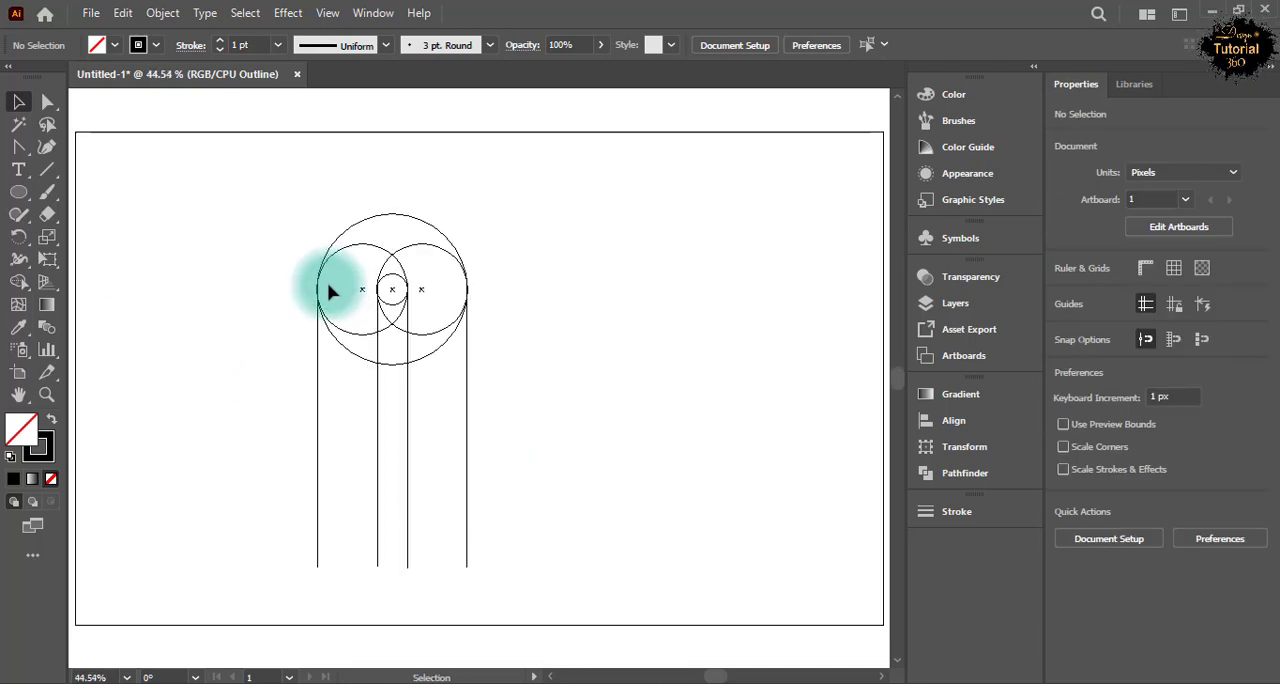
pyautogui.click(328, 13)
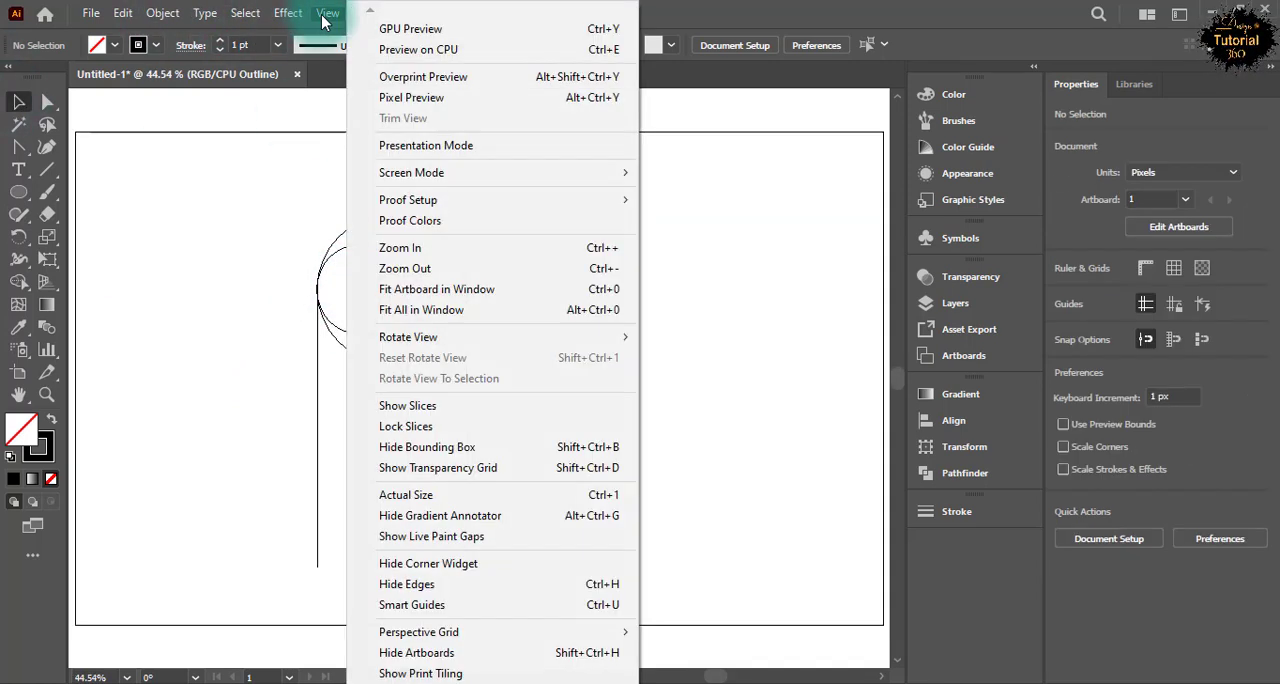
pyautogui.click(380, 46)
# Copy the group of four circles and paste the duplicate directly over the original.
pyautogui.moveTo(343, 222); pyautogui.dragTo(366, 374)
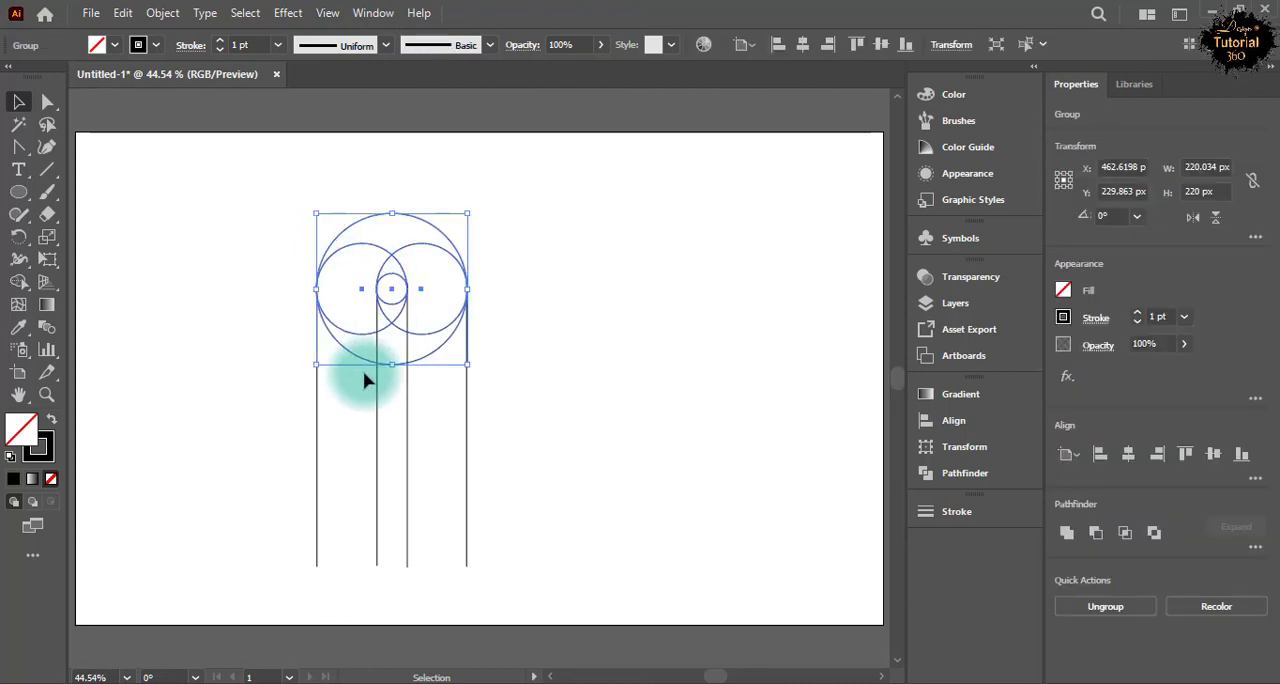
pyautogui.click(123, 13)
pyautogui.click(153, 103)
pyautogui.click(123, 13)
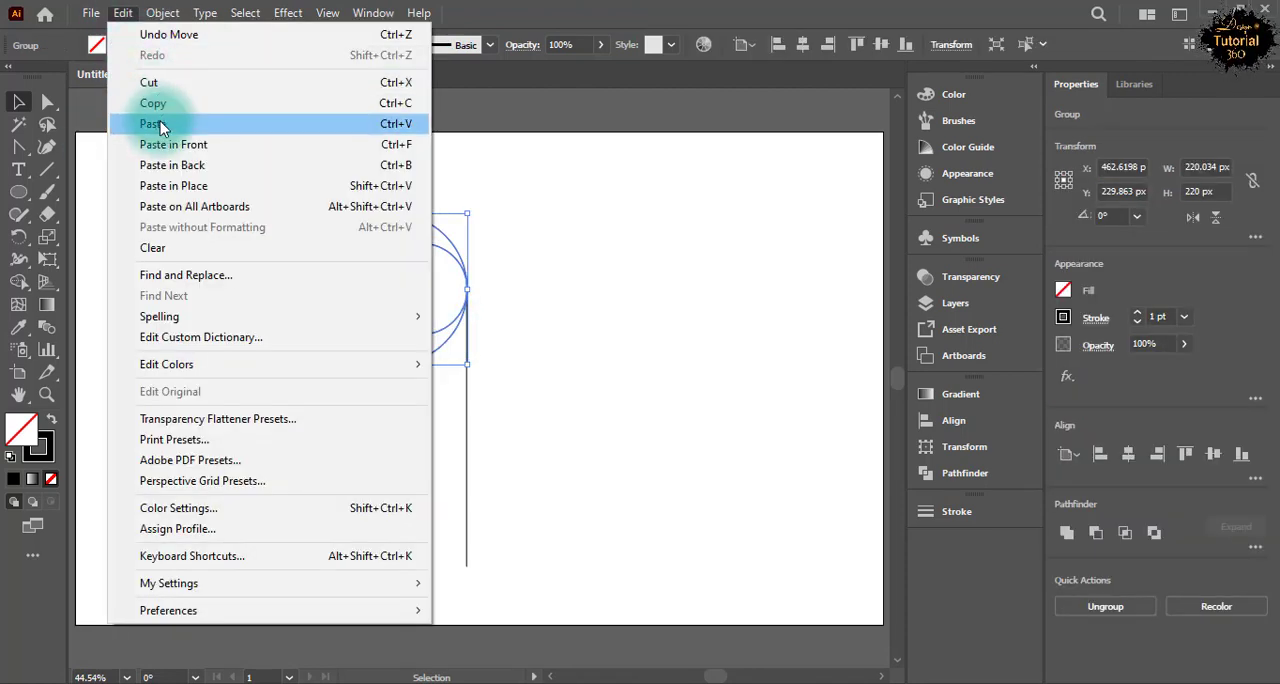
pyautogui.click(155, 124)
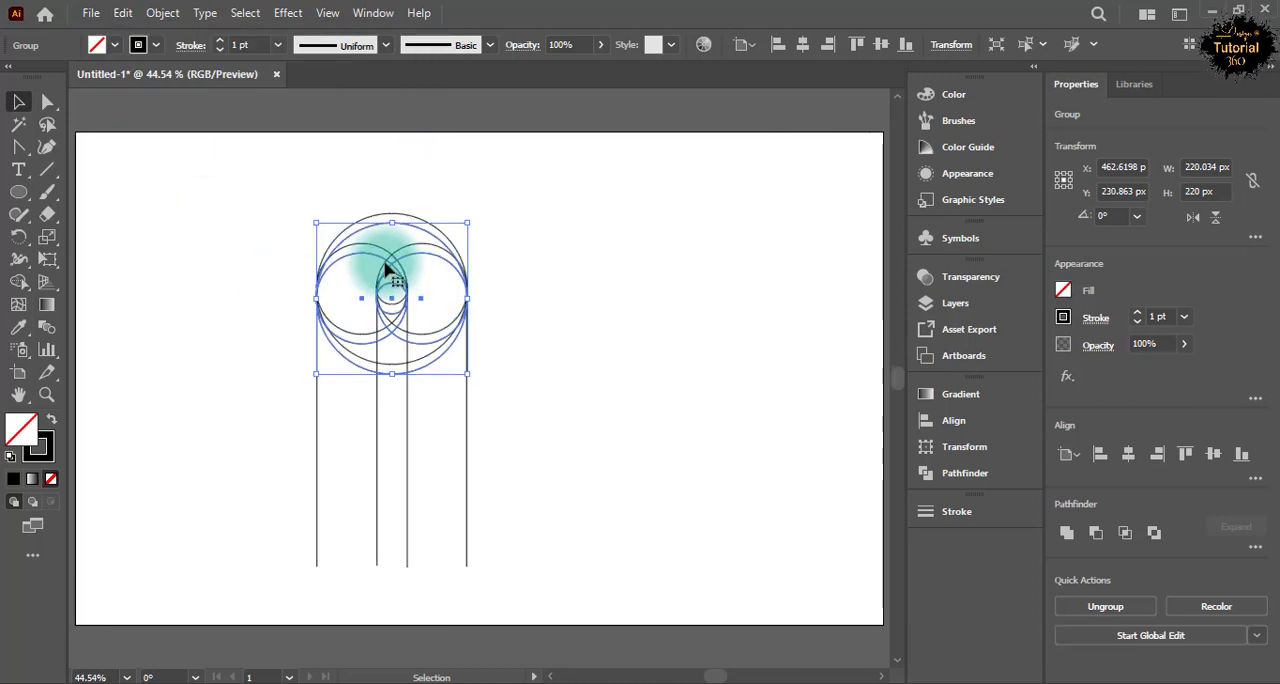
# Move the duplicated circle group straight down between the vertical lines until it sits just below the original group.
pyautogui.press('Down')
pyautogui.press('Down')
pyautogui.press('Down')
pyautogui.press('Down')
pyautogui.press('Down')
pyautogui.press('Down')
pyautogui.press('Down')
pyautogui.press('Down')
pyautogui.press('Down')
pyautogui.press('Down')
pyautogui.press('Down')
pyautogui.press('Down')
pyautogui.press('Down')
pyautogui.press('Down')
pyautogui.press('Down')
pyautogui.press('Down')
pyautogui.press('Down')
pyautogui.press('Down')
pyautogui.press('Down')
pyautogui.press('Down')
pyautogui.press('Down')
pyautogui.press('Down')
pyautogui.press('Down')
pyautogui.press('Down')
pyautogui.press('Down')
pyautogui.press('Down')
pyautogui.press('Down')
pyautogui.press('Down')
pyautogui.press('Down')
pyautogui.press('Down')
pyautogui.press('Down')
pyautogui.press('Down')
pyautogui.press('Down')
pyautogui.press('Down')
pyautogui.press('Down')
pyautogui.press('Down')
pyautogui.press('Down')
pyautogui.press('Down')
pyautogui.press('Down')
pyautogui.press('Down')
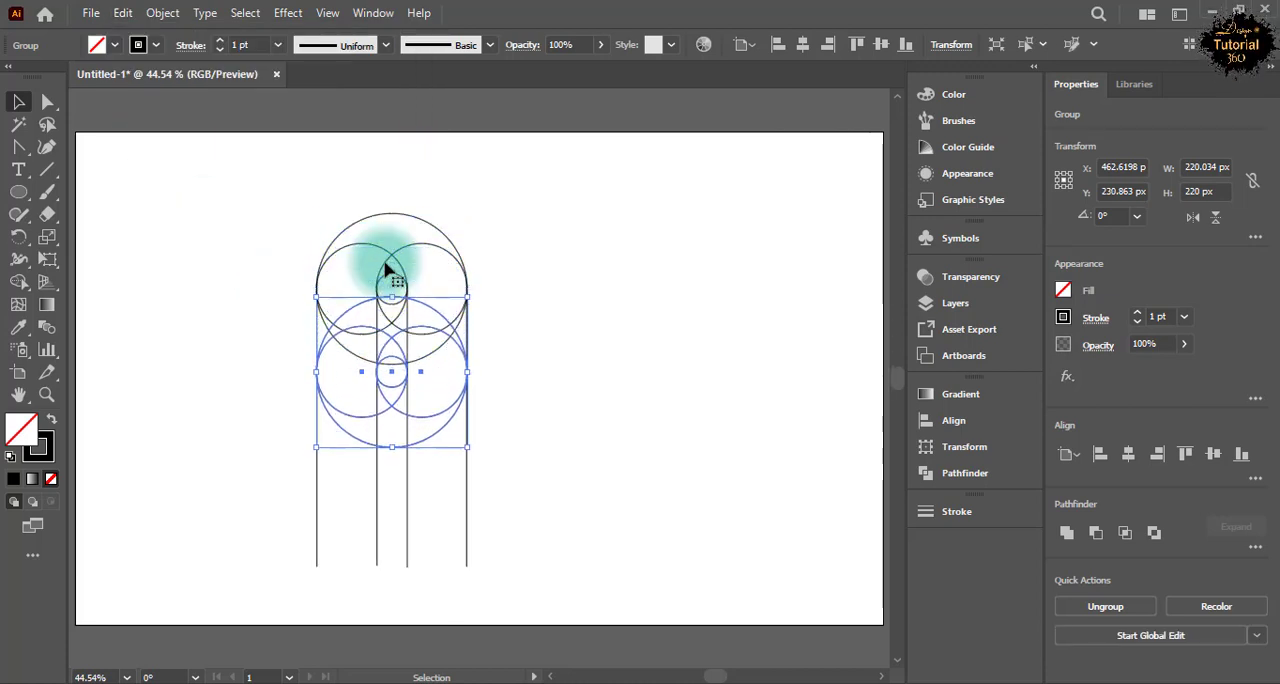
# Move the duplicated circle group straight down to Y about 538 px and deselect it.
pyautogui.press('Down')
pyautogui.press('Down')
pyautogui.press('Down')
pyautogui.press('Down')
pyautogui.press('Down')
pyautogui.press('Down')
pyautogui.press('Down')
pyautogui.press('Down')
pyautogui.press('Down')
pyautogui.press('Down')
pyautogui.press('Down')
pyautogui.press('Down')
pyautogui.press('Down')
pyautogui.press('Down')
pyautogui.press('Down')
pyautogui.press('Down')
pyautogui.press('Down')
pyautogui.press('Down')
pyautogui.press('Down')
pyautogui.press('Down')
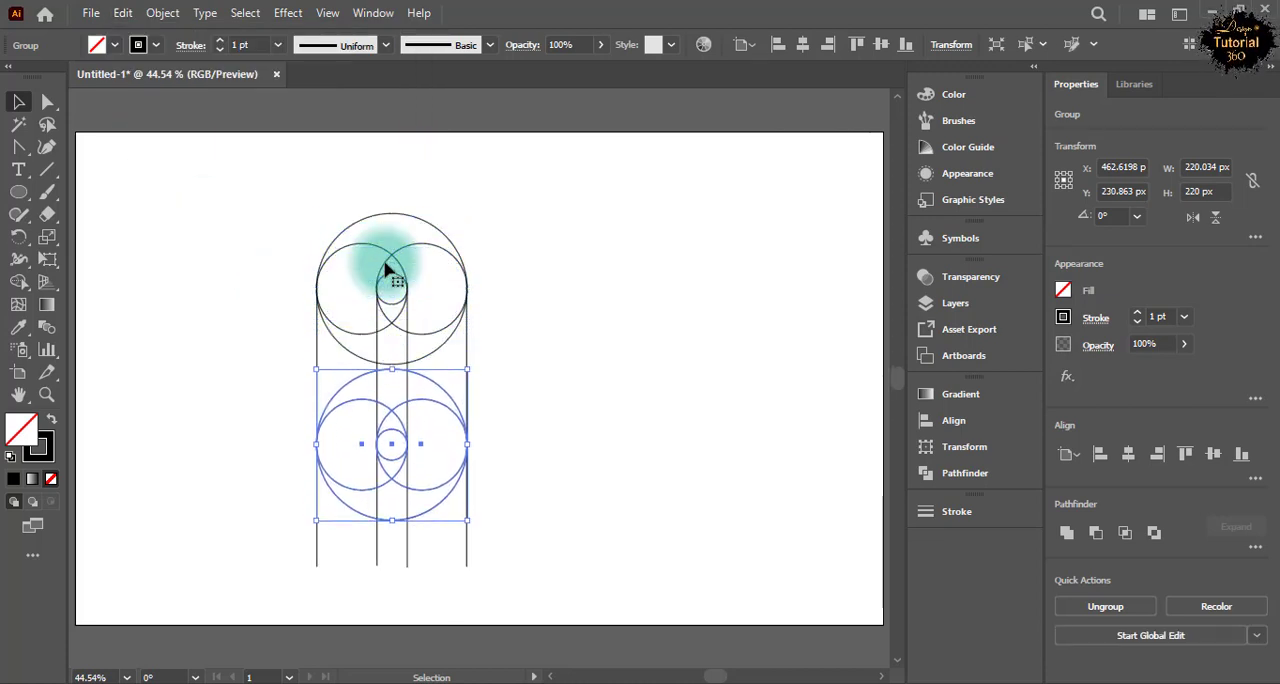
pyautogui.press('Down')
pyautogui.press('Down')
pyautogui.press('Down')
pyautogui.press('Down')
pyautogui.press('Down')
pyautogui.press('Down')
pyautogui.press('Down')
pyautogui.press('Down')
pyautogui.press('Down')
pyautogui.press('Down')
pyautogui.press('Down')
pyautogui.press('Down')
pyautogui.press('Down')
pyautogui.press('Down')
pyautogui.press('Down')
pyautogui.press('Down')
pyautogui.press('Down')
pyautogui.press('Down')
pyautogui.press('Down')
pyautogui.press('Down')
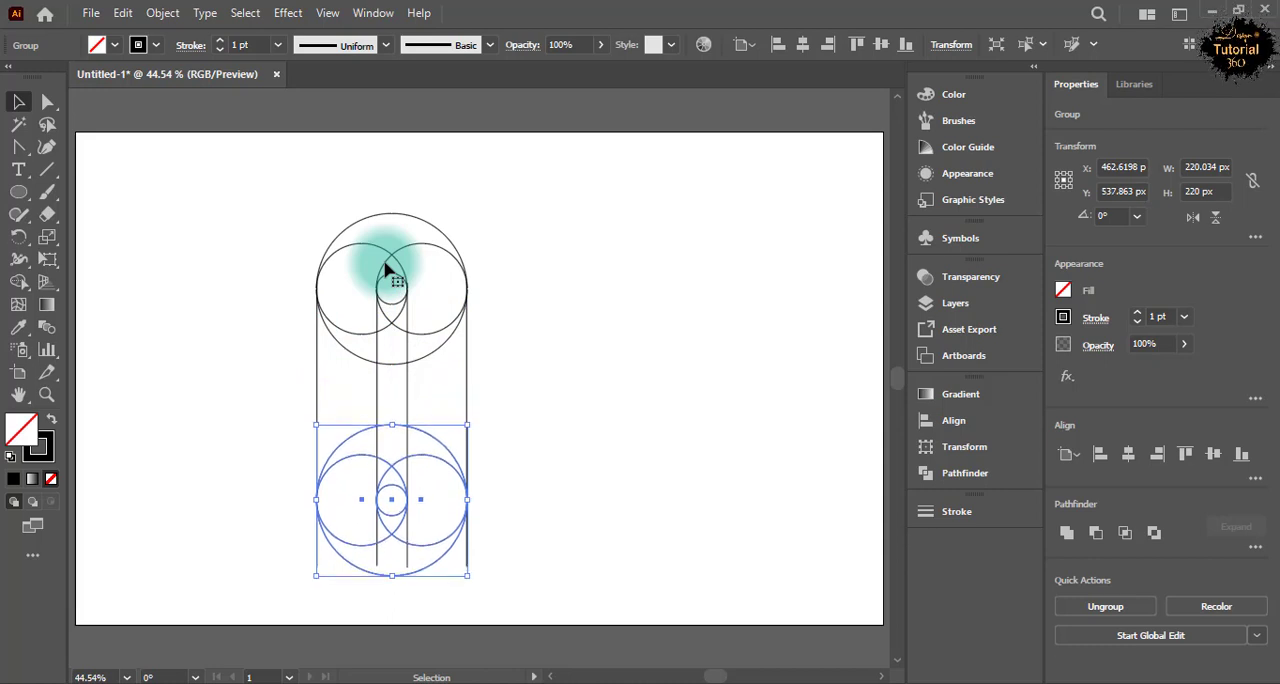
pyautogui.click(261, 405)
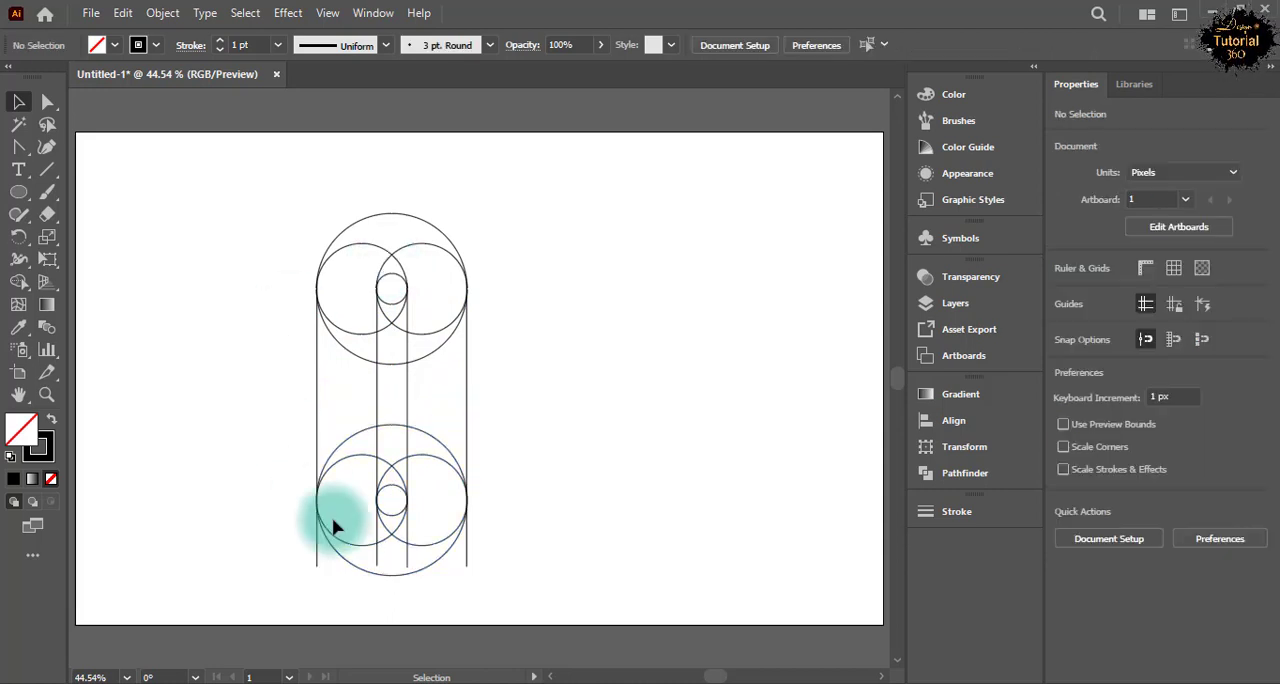
# Extend the lower ends of the four vertical lines below the bottom of the lower circle group.
pyautogui.click(406, 571)
pyautogui.moveTo(407, 568); pyautogui.dragTo(378, 600)
pyautogui.click(374, 582)
pyautogui.click(376, 562)
pyautogui.moveTo(319, 566); pyautogui.dragTo(318, 600)
pyautogui.click(467, 566)
pyautogui.moveTo(467, 568); pyautogui.dragTo(467, 594)
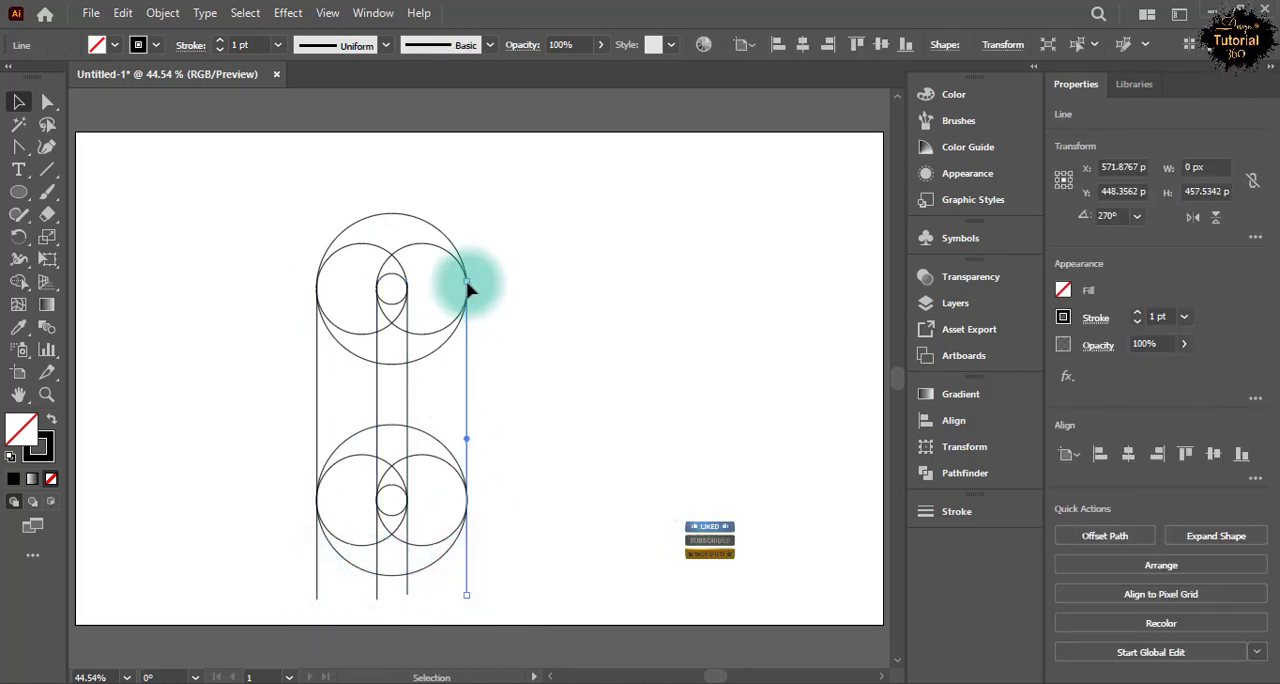
# Extend the upper ends of the four vertical lines above the top of the upper circle group and deselect.
pyautogui.moveTo(466, 281); pyautogui.dragTo(466, 186)
pyautogui.moveTo(407, 288); pyautogui.dragTo(407, 203)
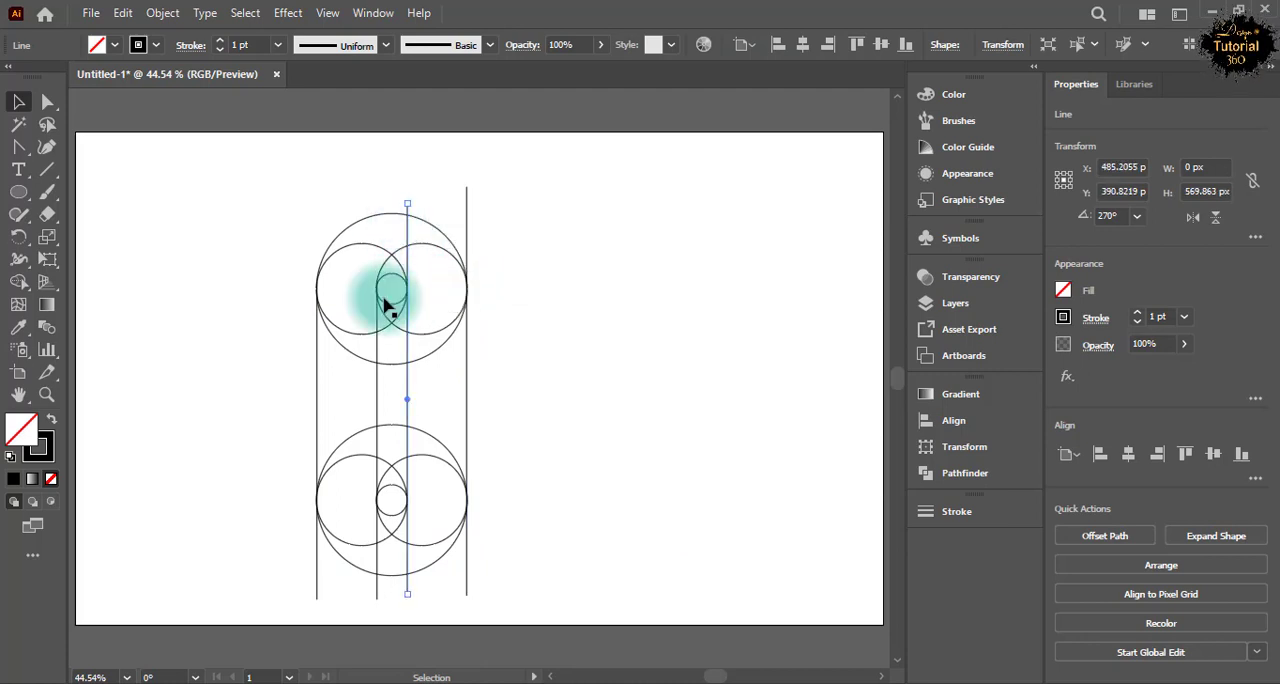
pyautogui.moveTo(377, 288); pyautogui.dragTo(377, 184)
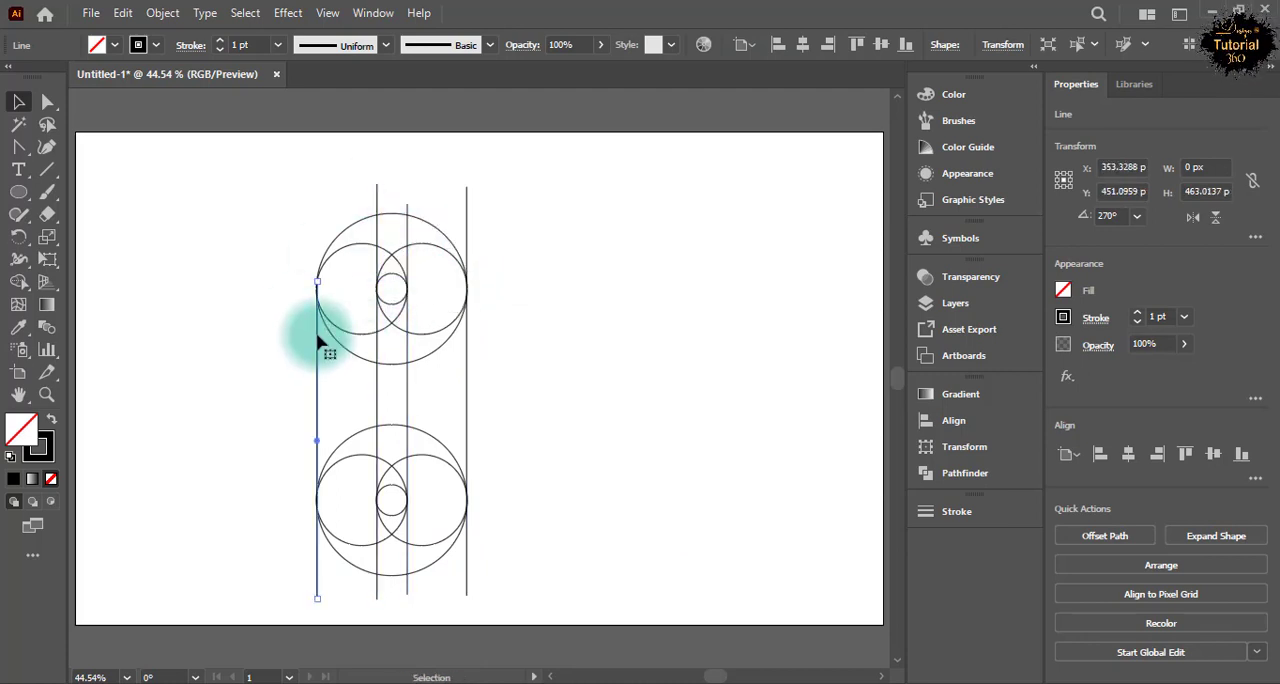
pyautogui.moveTo(317, 282); pyautogui.dragTo(317, 200)
pyautogui.click(580, 428)
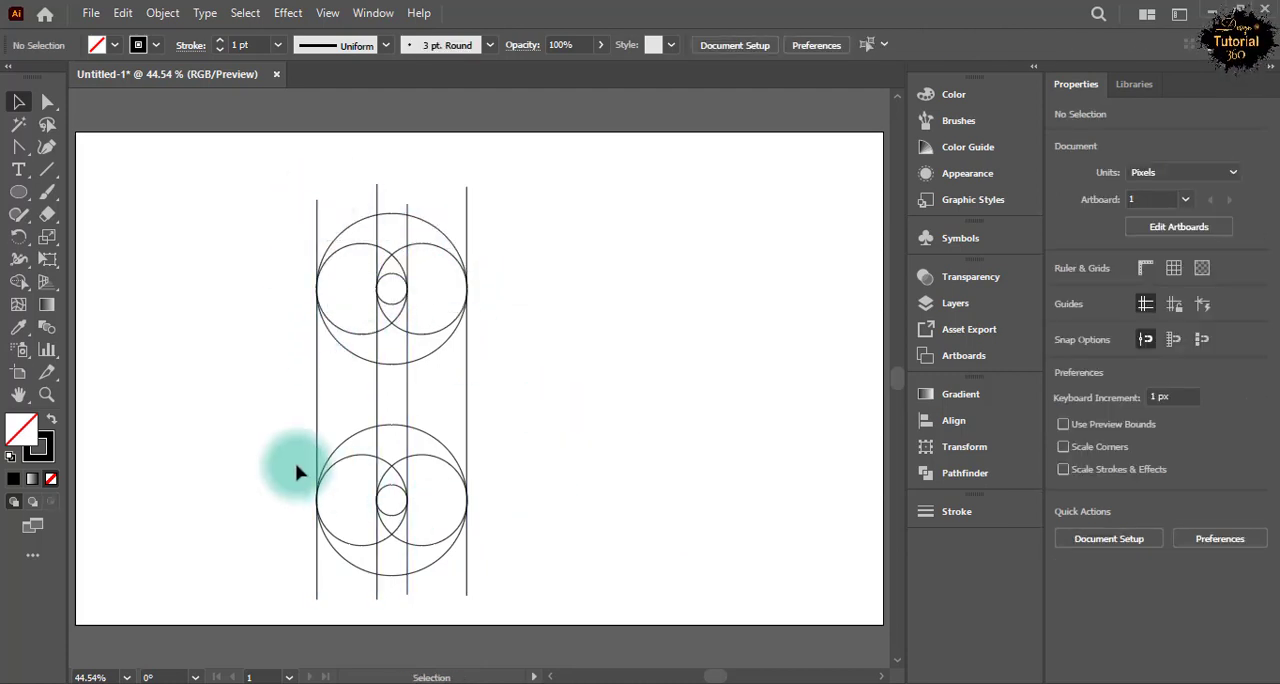
pyautogui.moveTo(316, 495); pyautogui.dragTo(470, 547)
pyautogui.press('z')
pyautogui.click(205, 455)
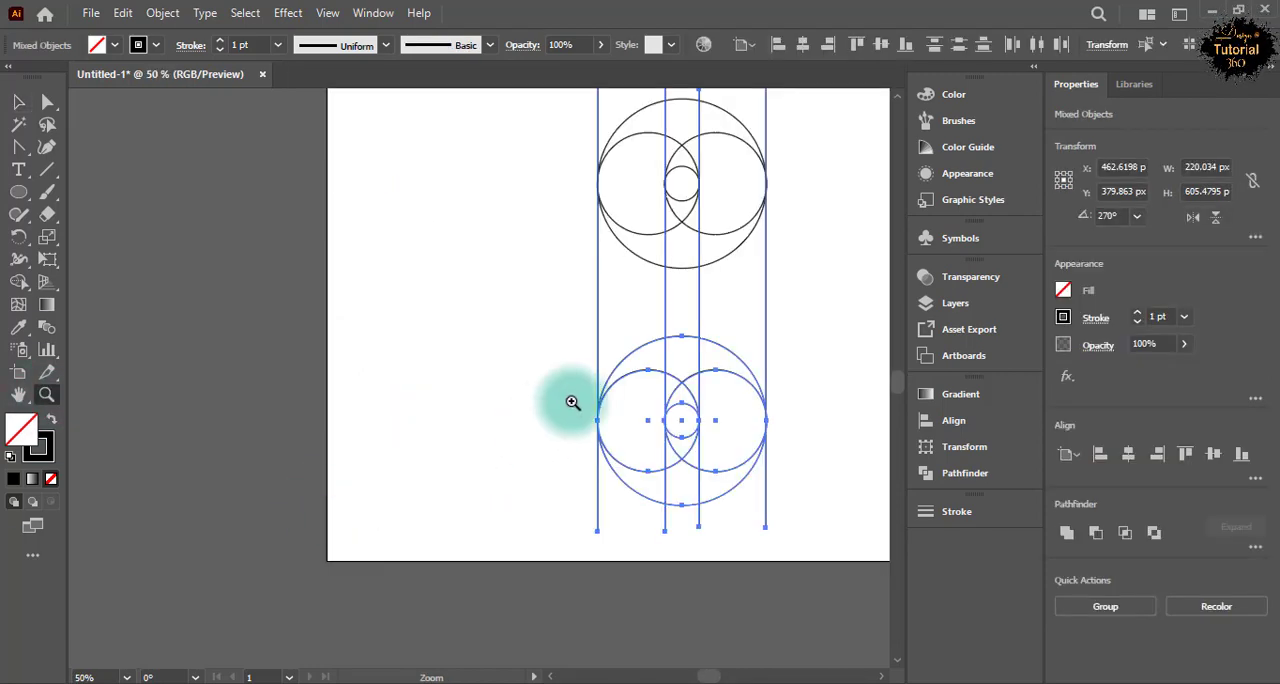
pyautogui.click(575, 405)
pyautogui.click(500, 404)
pyautogui.click(459, 381)
pyautogui.click(456, 352)
pyautogui.press('space')
pyautogui.moveTo(733, 381); pyautogui.dragTo(503, 384)
pyautogui.moveTo(742, 403); pyautogui.dragTo(357, 422)
pyautogui.moveTo(300, 390); pyautogui.dragTo(486, 471)
pyautogui.hotkey('ctrl', '-')
pyautogui.hotkey('ctrl', '-')
pyautogui.hotkey('ctrl', '-')
pyautogui.hotkey('ctrl', '-')
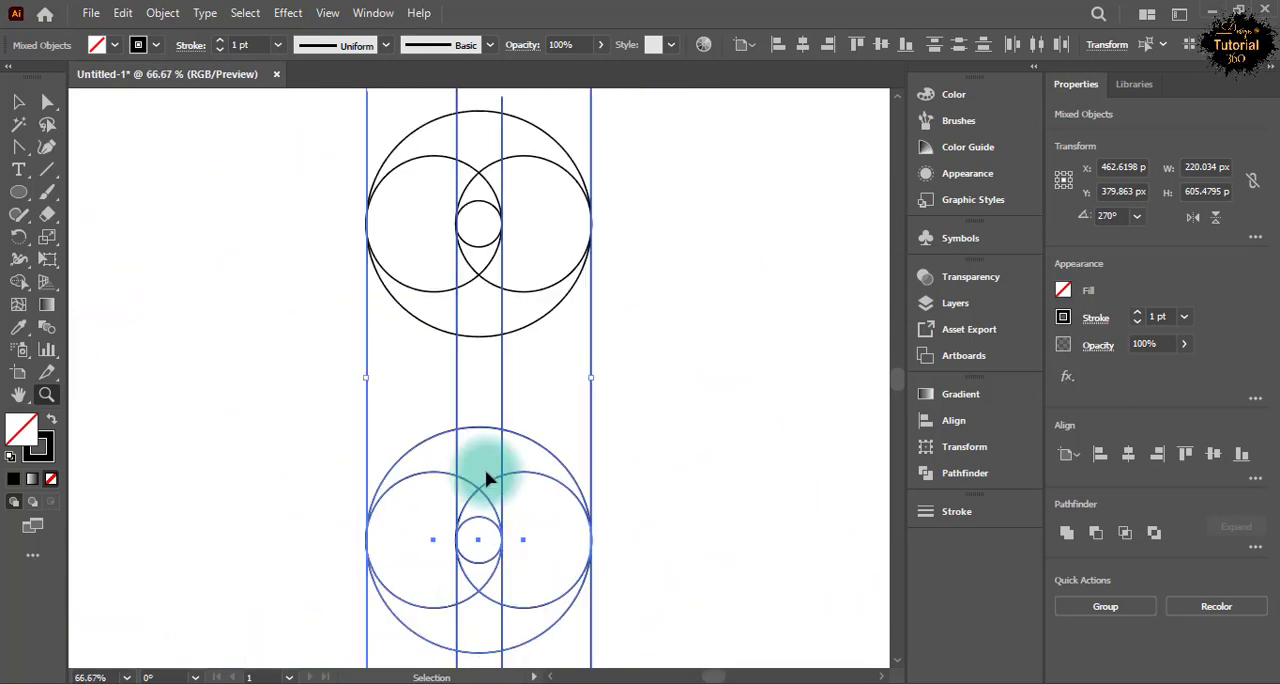
# Copy both circle groups together with the four vertical lines and paste the duplicate in front of the original.
pyautogui.click(18, 101)
pyautogui.click(331, 286)
pyautogui.moveTo(362, 232); pyautogui.dragTo(578, 543)
pyautogui.click(122, 12)
pyautogui.click(160, 98)
pyautogui.click(122, 12)
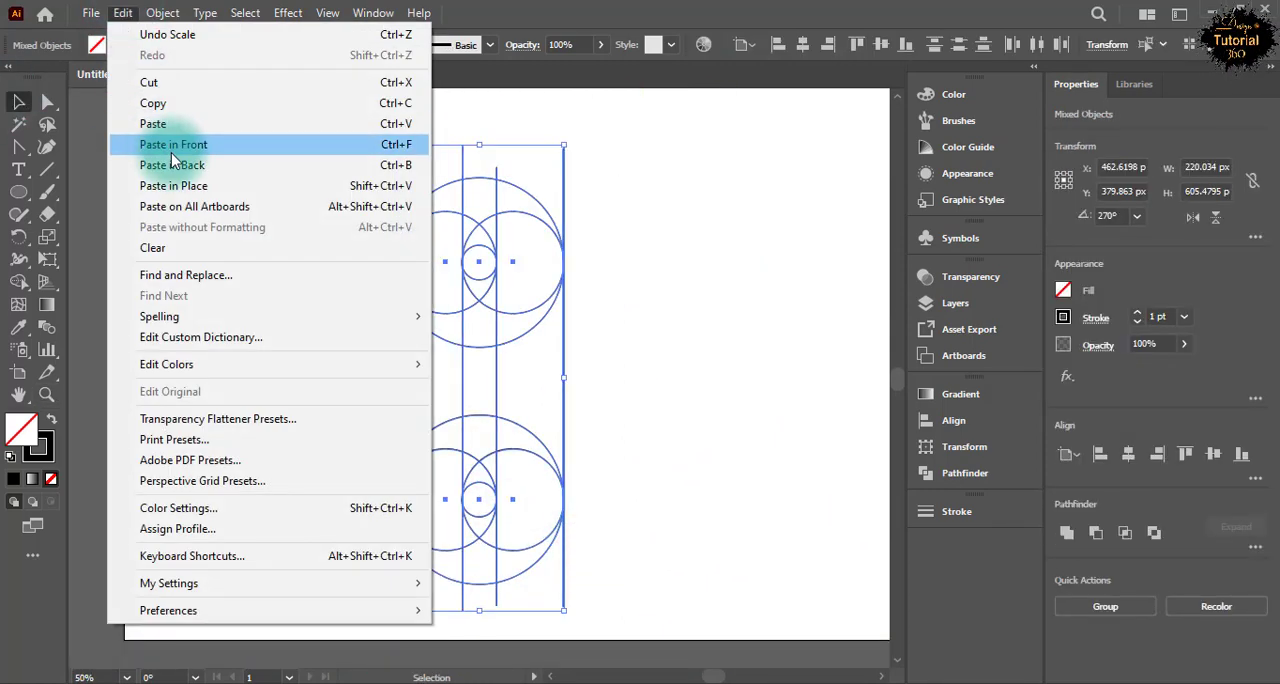
pyautogui.click(172, 149)
# Move the duplicated column of circles and lines horizontally clear of the original's right side, to X about 740 px.
pyautogui.hotkey('shift', 'Right')
pyautogui.hotkey('shift', 'Right')
pyautogui.hotkey('shift', 'Right')
pyautogui.hotkey('shift', 'Right')
pyautogui.hotkey('shift', 'Right')
pyautogui.hotkey('shift', 'Right')
pyautogui.hotkey('shift', 'Right')
pyautogui.hotkey('shift', 'Right')
pyautogui.hotkey('shift', 'Right')
pyautogui.hotkey('shift', 'Right')
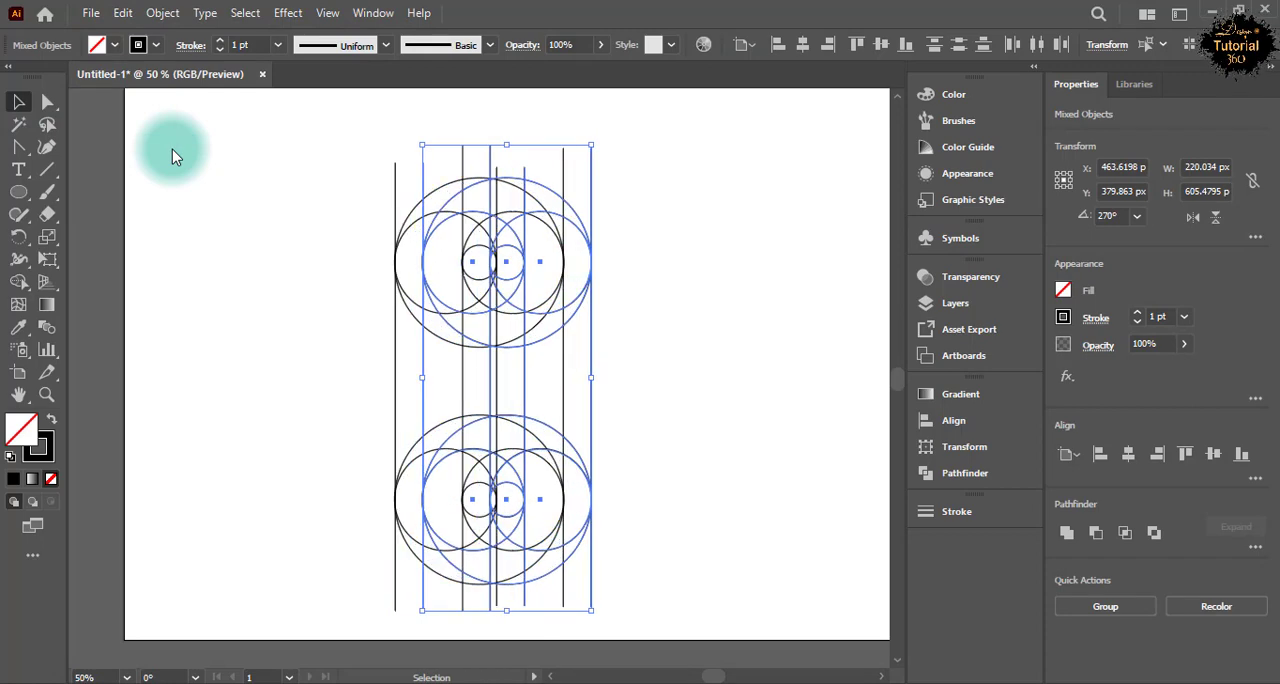
pyautogui.hotkey('shift', 'Right')
pyautogui.hotkey('shift', 'Right')
pyautogui.hotkey('shift', 'Right')
pyautogui.hotkey('shift', 'Right')
pyautogui.hotkey('shift', 'Right')
pyautogui.hotkey('shift', 'Right')
pyautogui.hotkey('shift', 'Right')
pyautogui.hotkey('shift', 'Right')
pyautogui.hotkey('shift', 'Right')
pyautogui.hotkey('shift', 'Right')
pyautogui.hotkey('shift', 'Right')
pyautogui.hotkey('shift', 'Right')
pyautogui.hotkey('shift', 'Right')
pyautogui.hotkey('shift', 'Right')
pyautogui.hotkey('shift', 'Right')
pyautogui.hotkey('shift', 'Right')
pyautogui.hotkey('shift', 'Right')
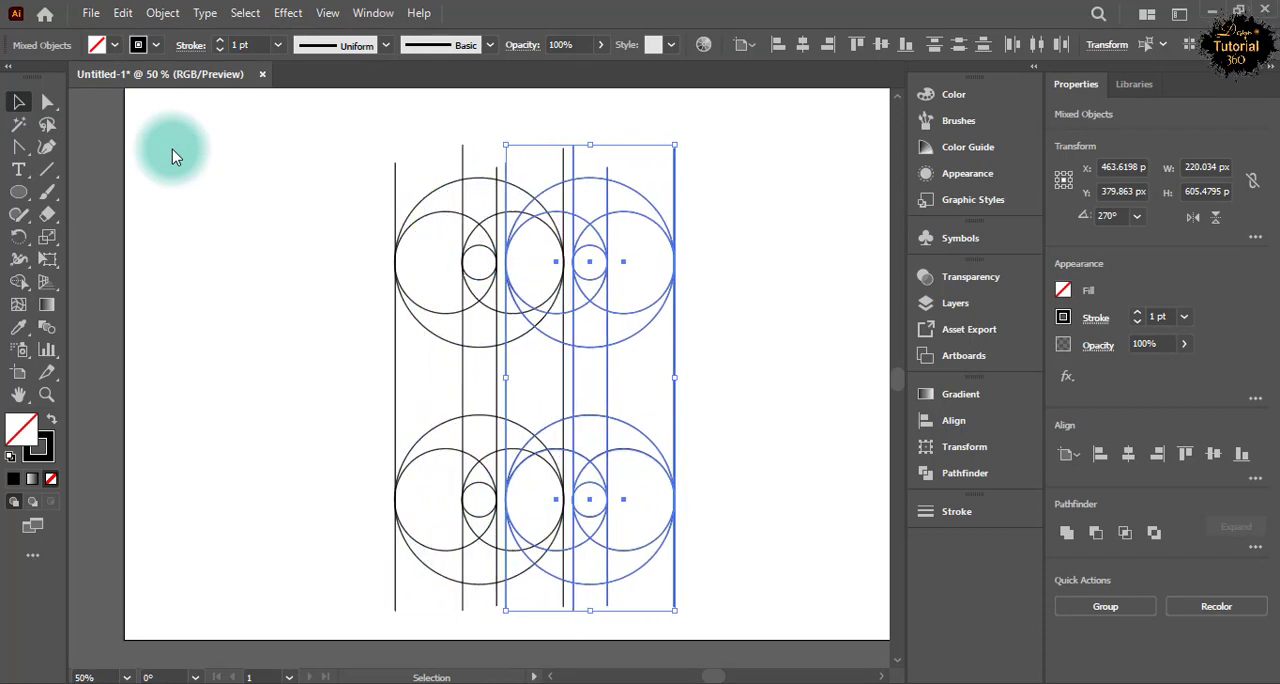
pyautogui.hotkey('shift', 'Right')
pyautogui.hotkey('shift', 'Right')
pyautogui.hotkey('shift', 'Right')
pyautogui.hotkey('shift', 'Right')
pyautogui.hotkey('shift', 'Right')
pyautogui.hotkey('shift', 'Right')
pyautogui.hotkey('shift', 'Right')
pyautogui.hotkey('shift', 'Right')
pyautogui.hotkey('shift', 'Right')
pyautogui.hotkey('shift', 'Right')
pyautogui.hotkey('shift', 'Right')
pyautogui.hotkey('shift', 'Right')
pyautogui.hotkey('shift', 'Right')
pyautogui.hotkey('shift', 'Right')
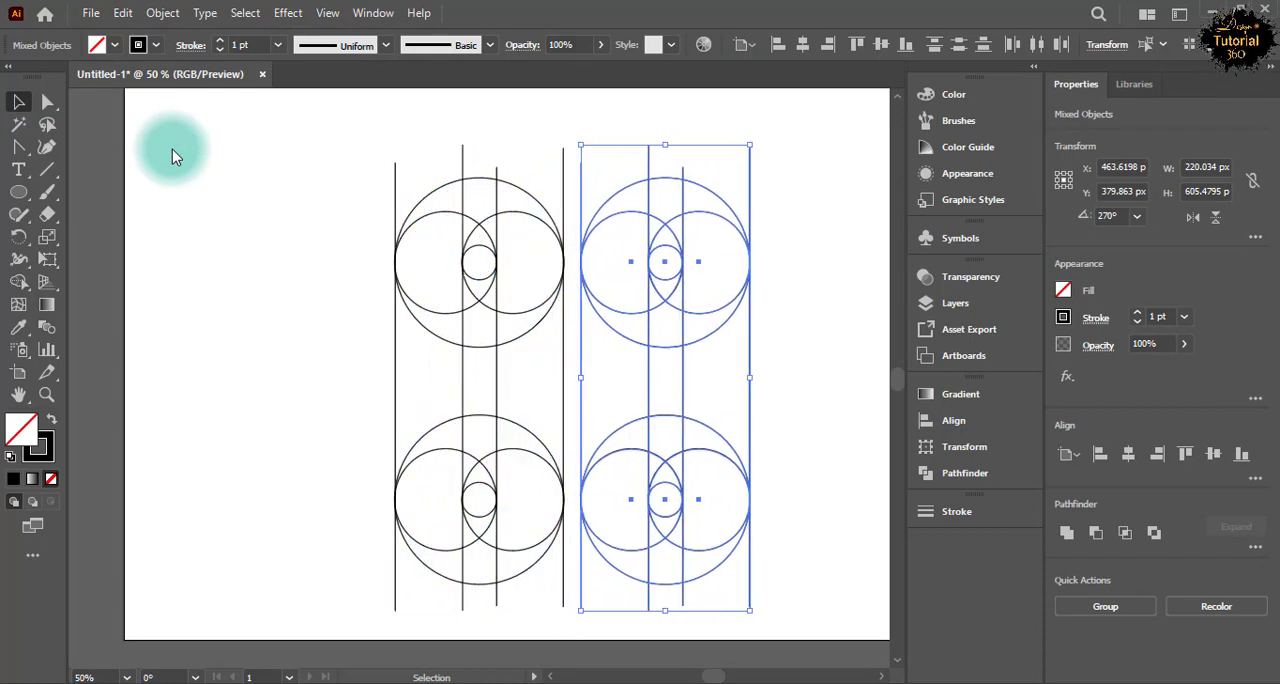
pyautogui.hotkey('shift', 'Right')
pyautogui.hotkey('shift', 'Right')
pyautogui.hotkey('ctrl', '-')
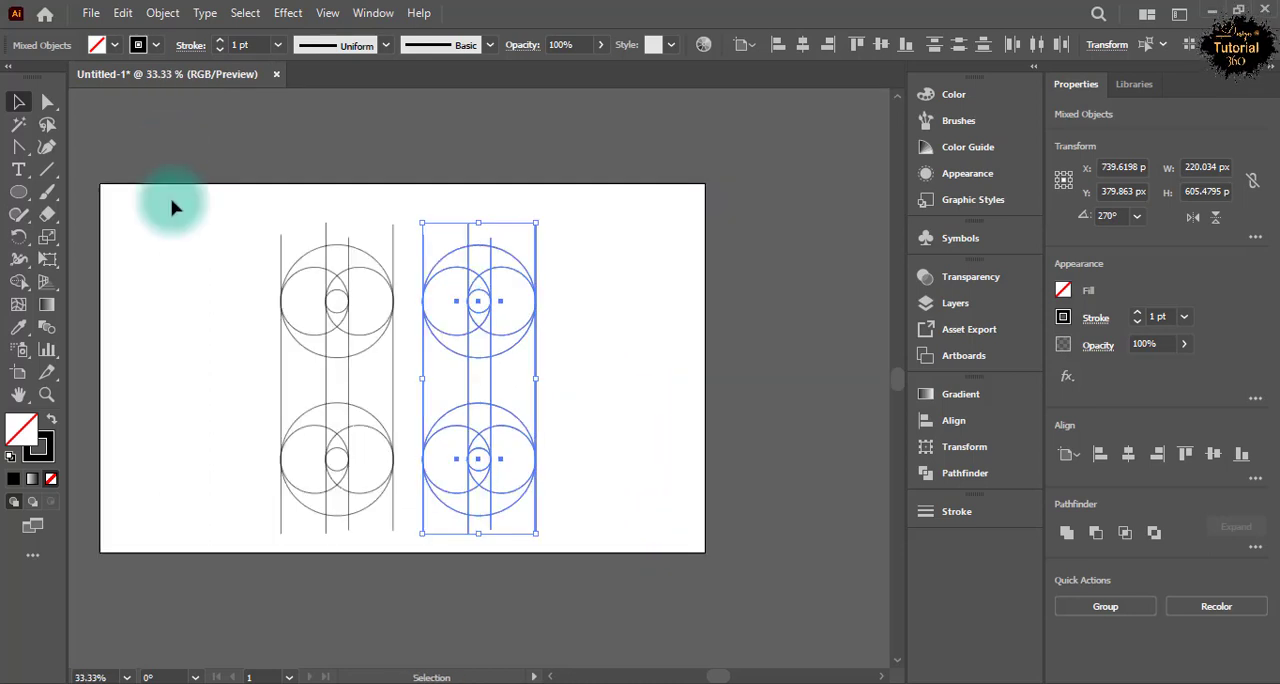
# Fine-tune the duplicated column's horizontal spacing from the original to X about 751 px and deselect it.
pyautogui.click(140, 266)
pyautogui.moveTo(585, 265); pyautogui.dragTo(414, 491)
pyautogui.hotkey('shift', 'Right')
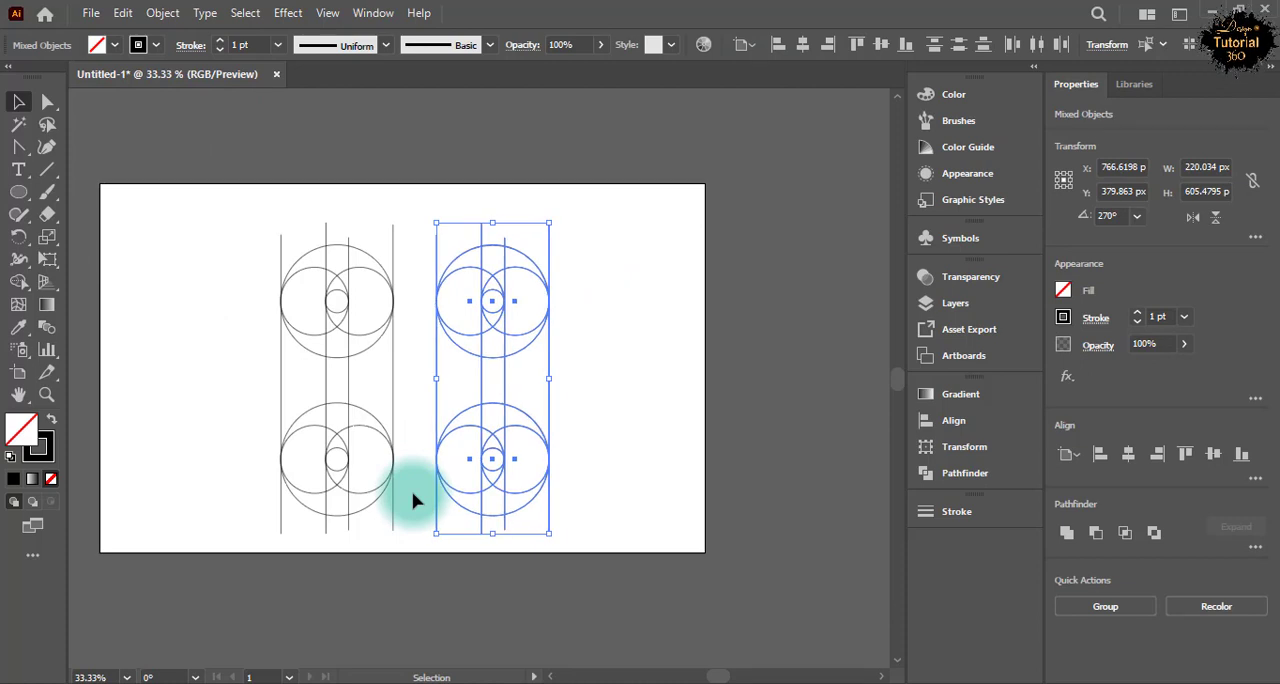
pyautogui.press('Left')
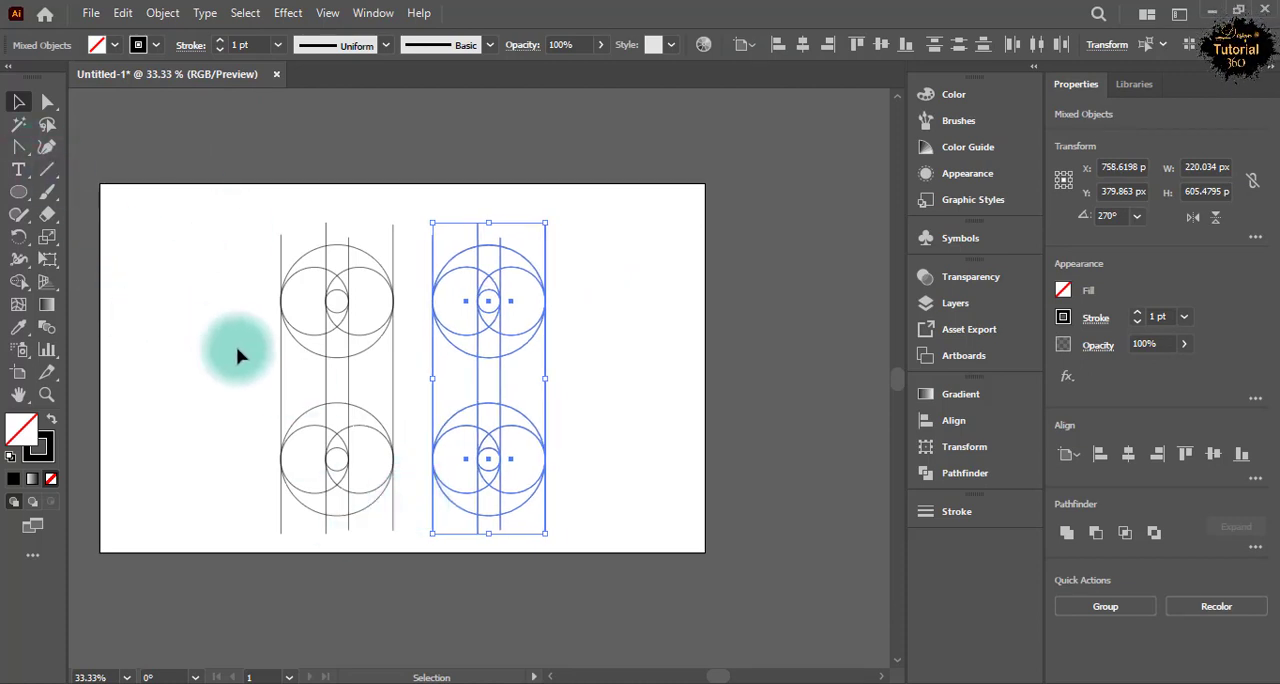
pyautogui.press('Left')
pyautogui.press('Left')
pyautogui.press('Left')
pyautogui.press('Left')
pyautogui.press('Left')
pyautogui.click(177, 337)
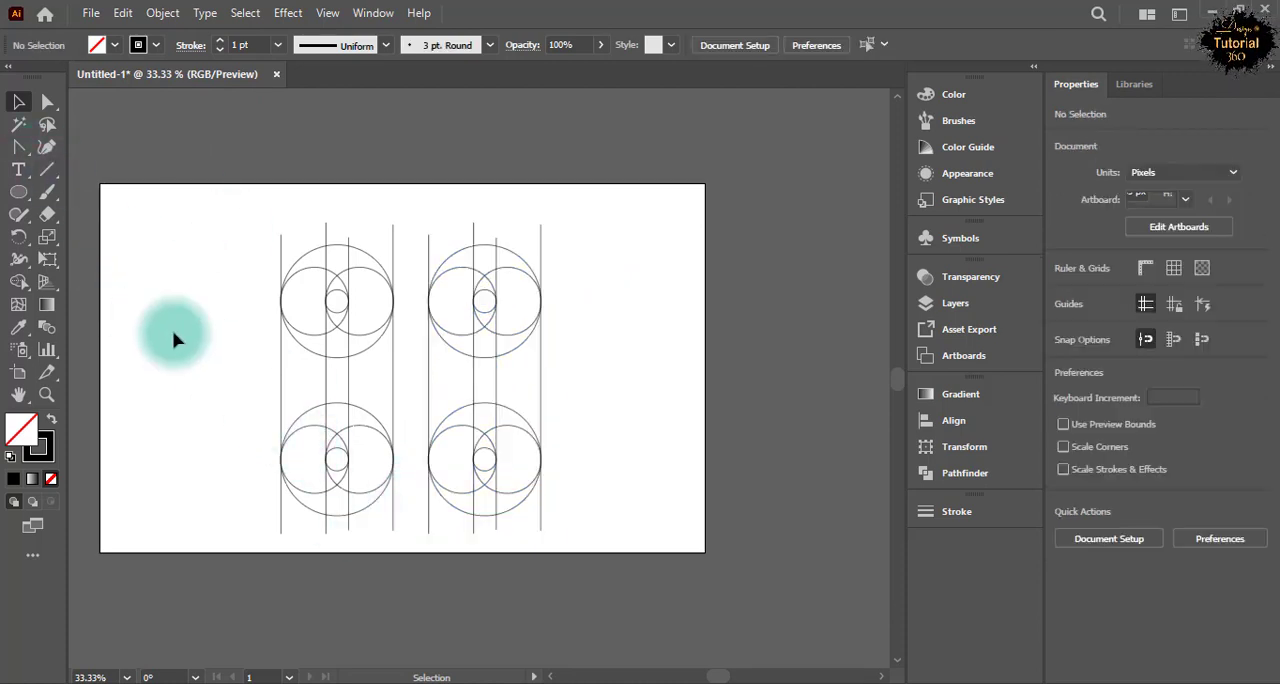
# Select the original column of circles and lines for Shape Builder and give it a black fill and no stroke.
pyautogui.moveTo(257, 220); pyautogui.dragTo(393, 508)
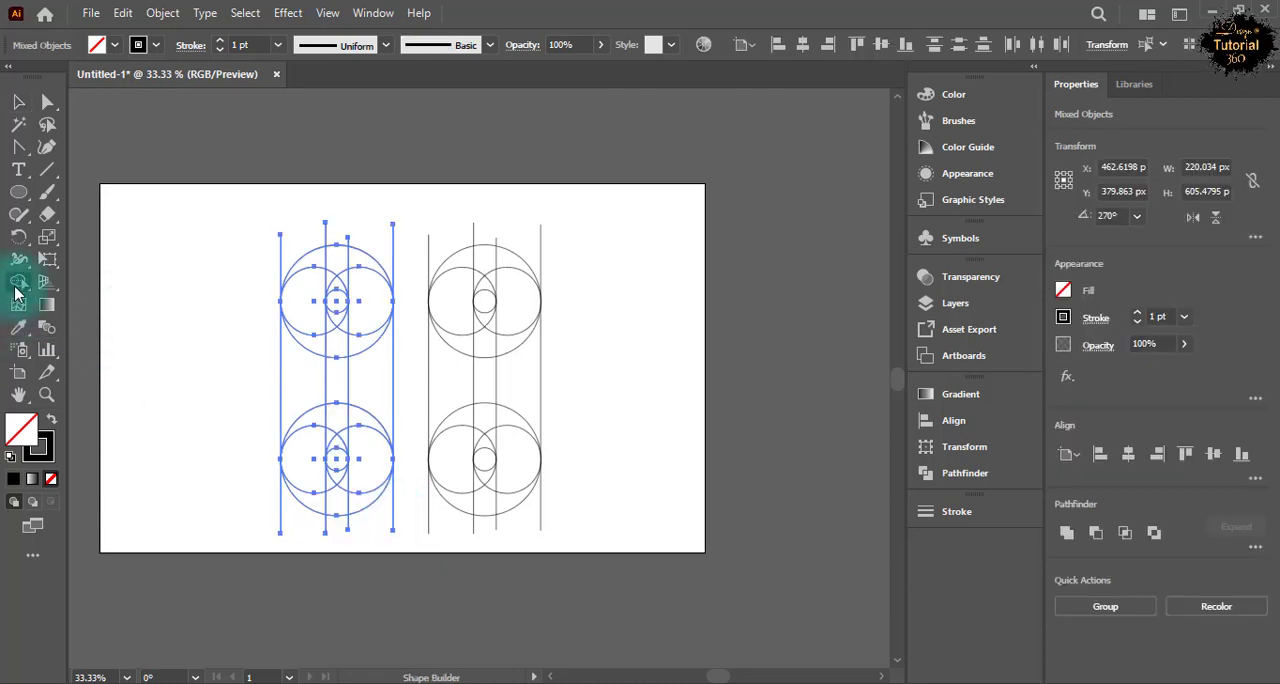
pyautogui.click(115, 46)
pyautogui.click(50, 77)
pyautogui.click(157, 46)
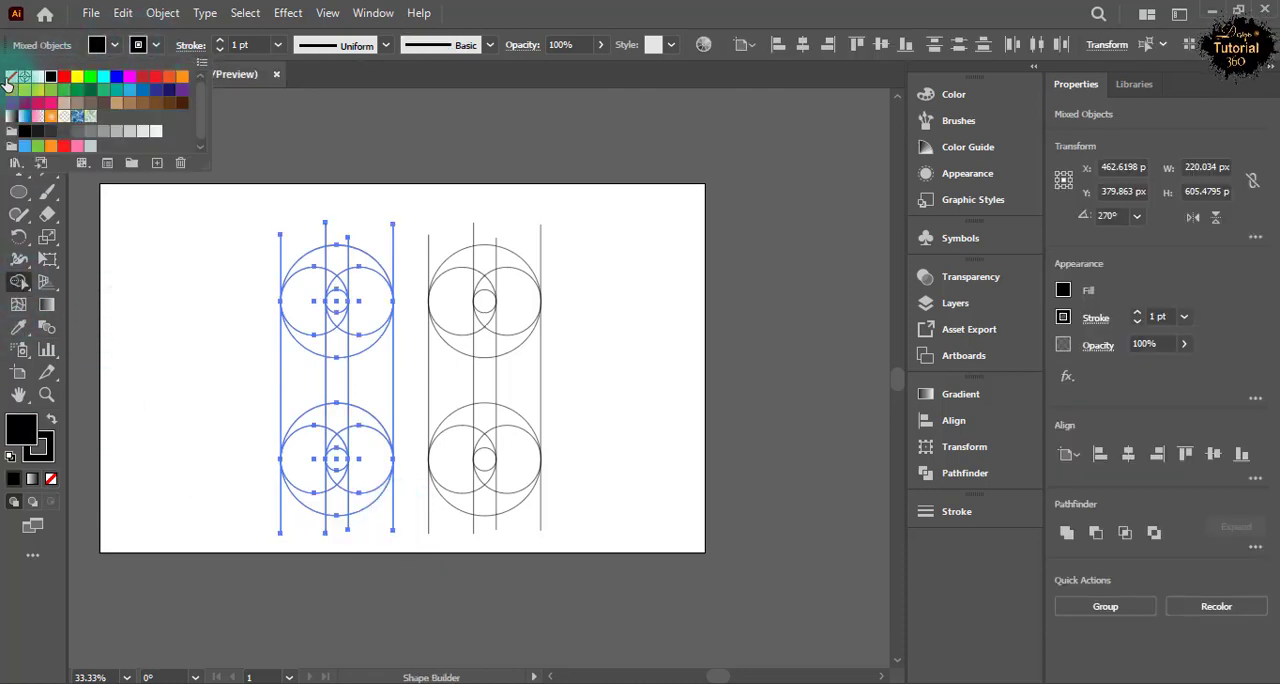
pyautogui.click(12, 77)
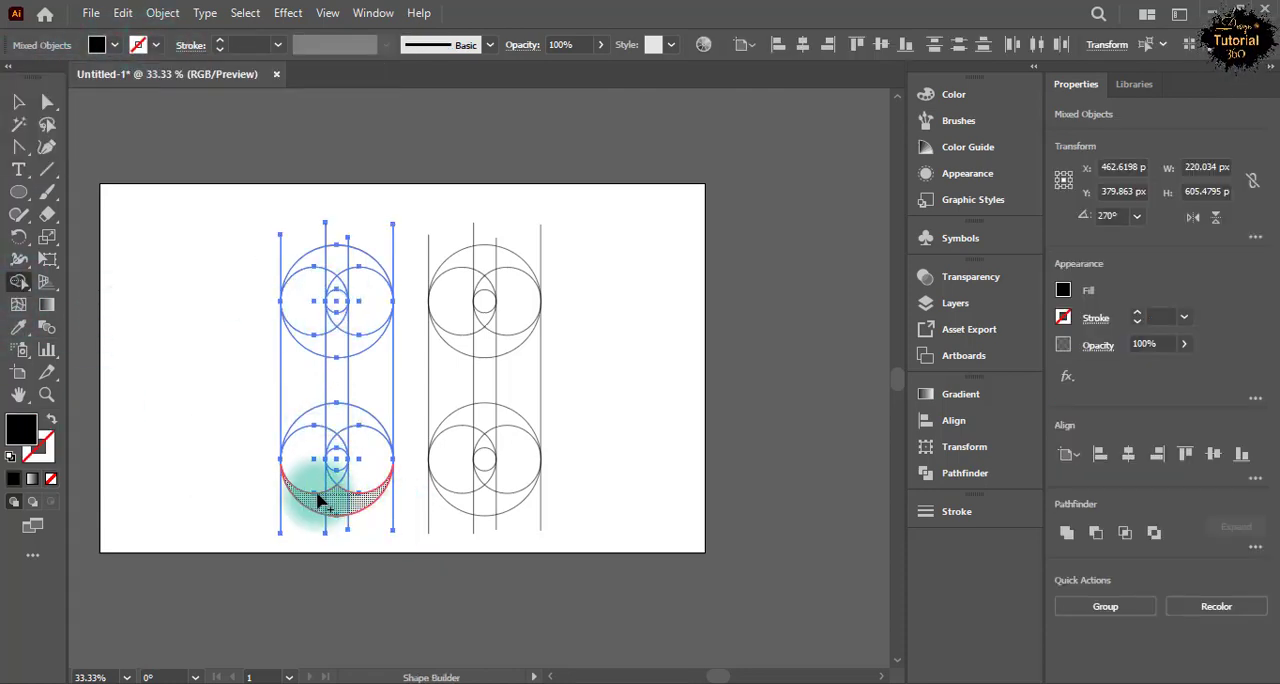
# Merge the original column's outer left band and end caps into a black C shape and its inner right regions into a second piece with Shape Builder.
pyautogui.moveTo(318, 502)
pyautogui.mouseDown()
pyautogui.moveTo(300, 366)
pyautogui.moveTo(316, 280)
pyautogui.moveTo(338, 272)
pyautogui.mouseUp()
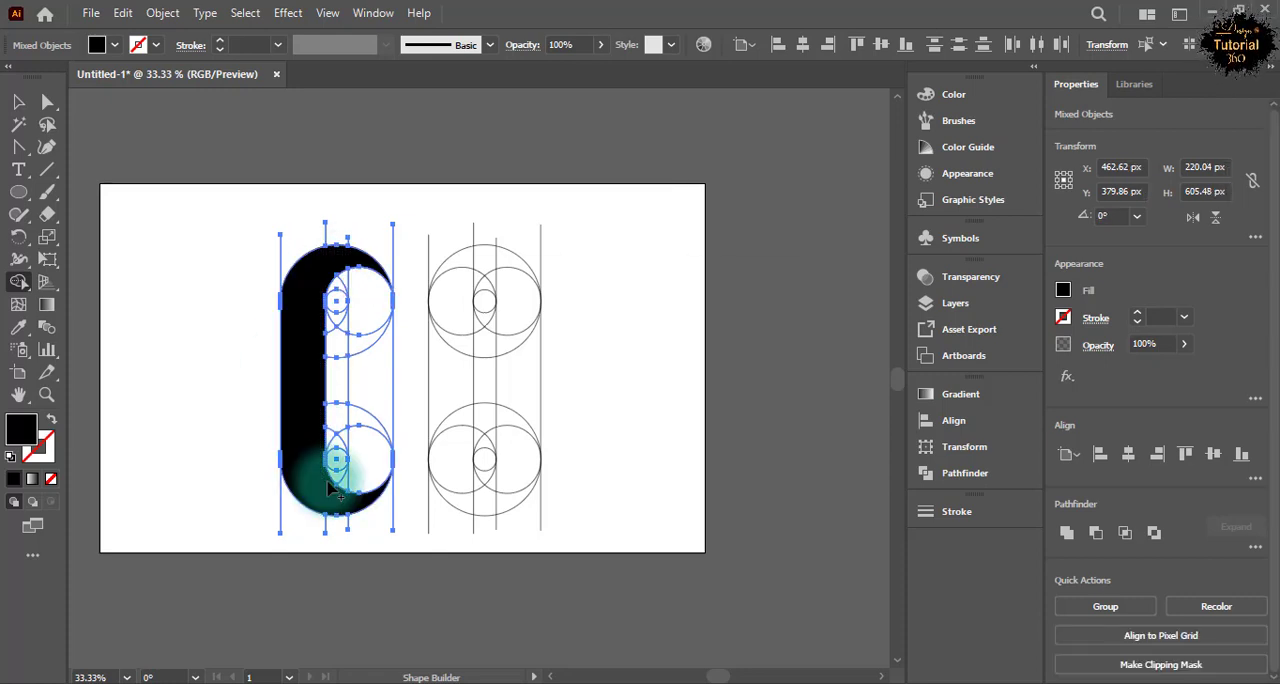
pyautogui.moveTo(338, 510); pyautogui.dragTo(321, 504)
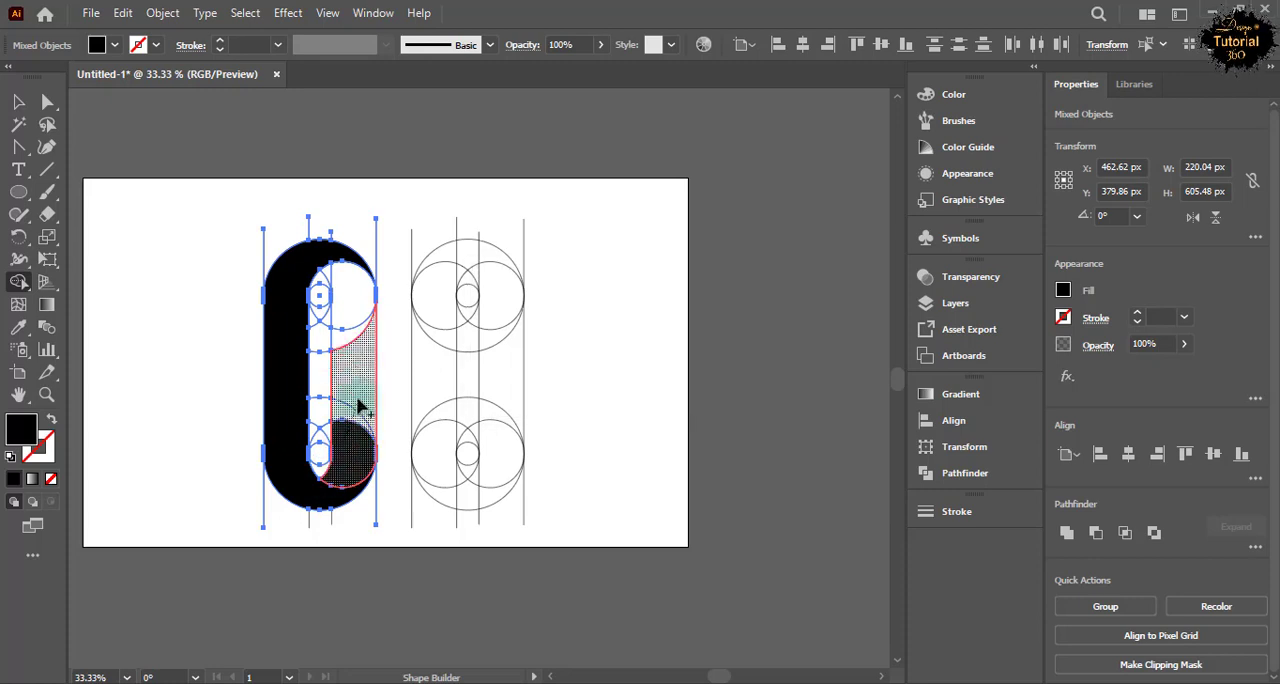
pyautogui.moveTo(332, 273); pyautogui.dragTo(343, 290)
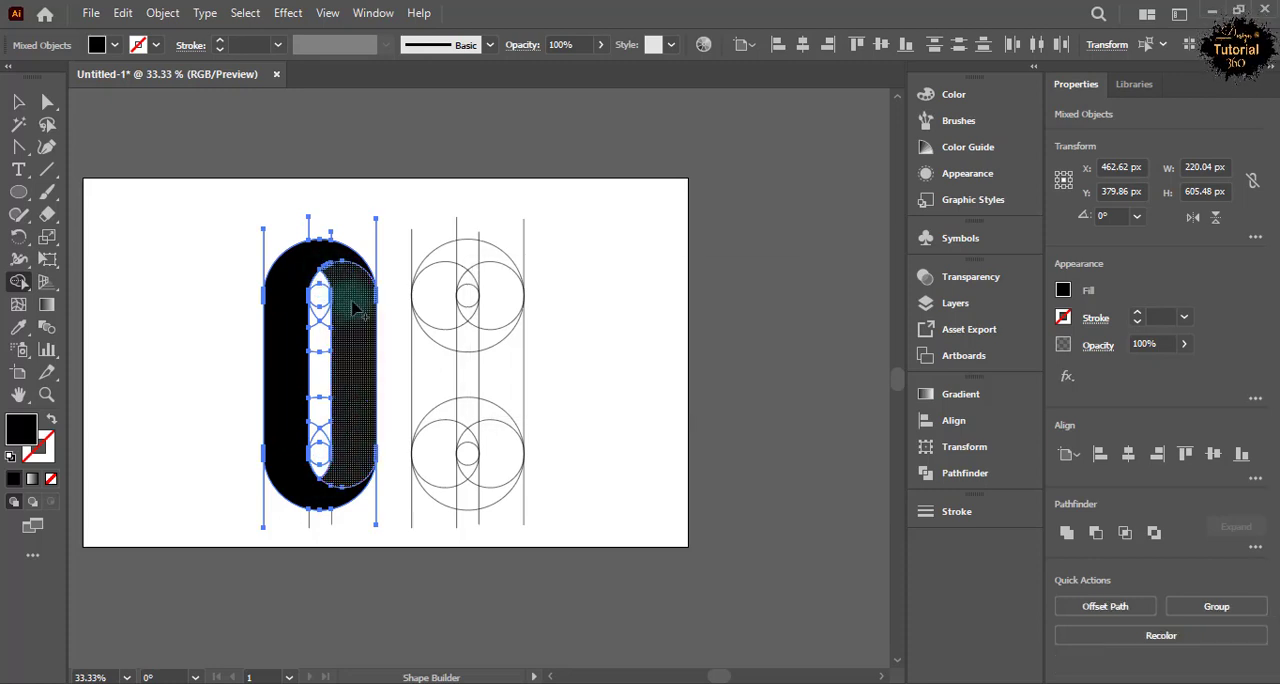
pyautogui.press('v')
pyautogui.click(155, 45)
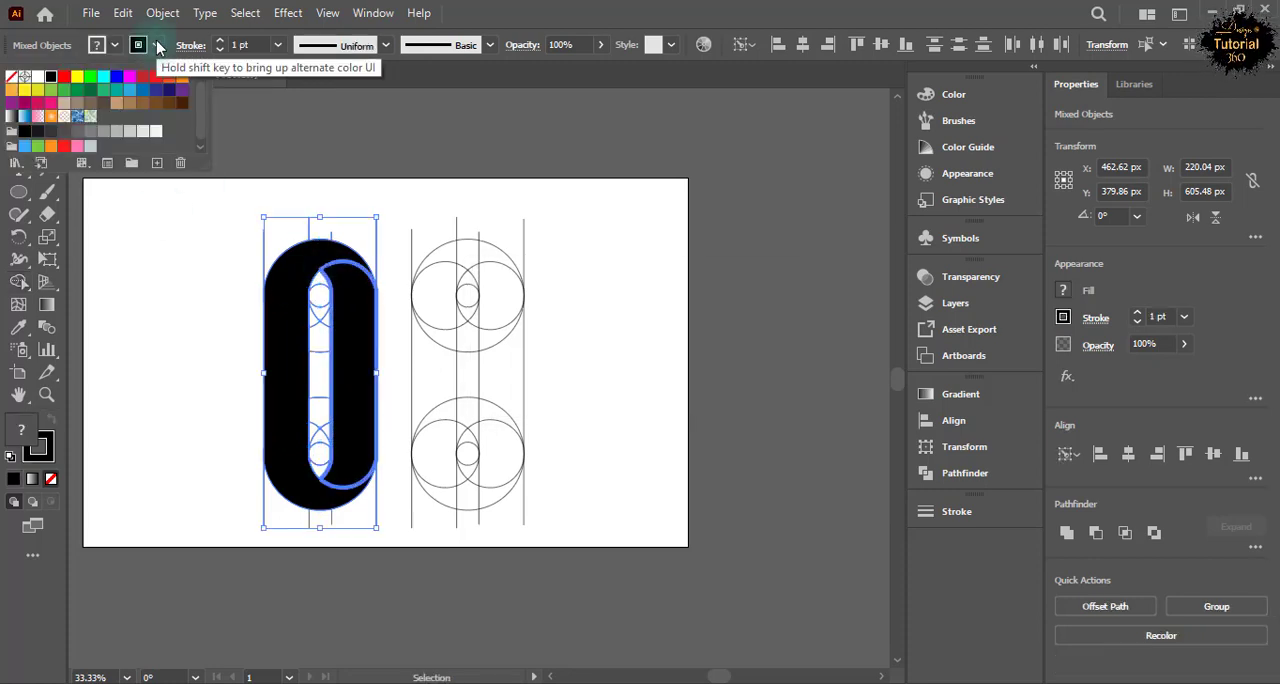
pyautogui.click(251, 349)
# Fill the inner right piece of the original column with light grey and remove its stroke.
pyautogui.click(345, 425)
pyautogui.click(114, 45)
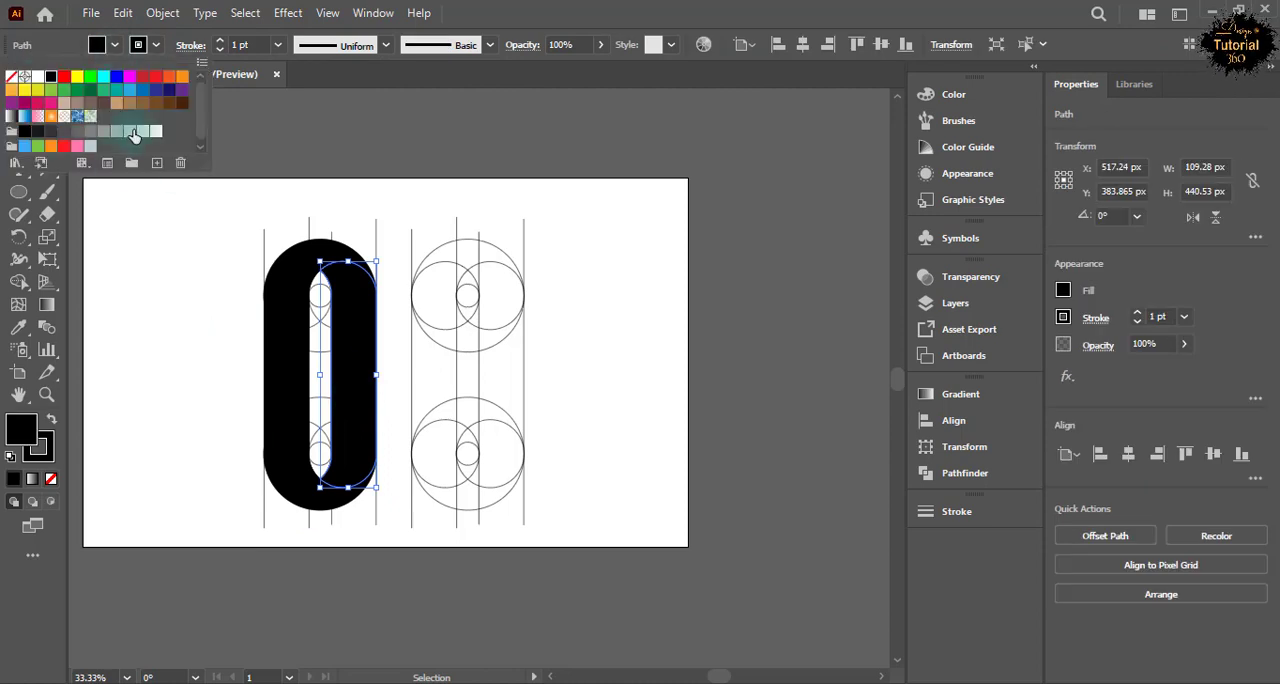
pyautogui.click(135, 135)
pyautogui.click(155, 45)
pyautogui.click(11, 76)
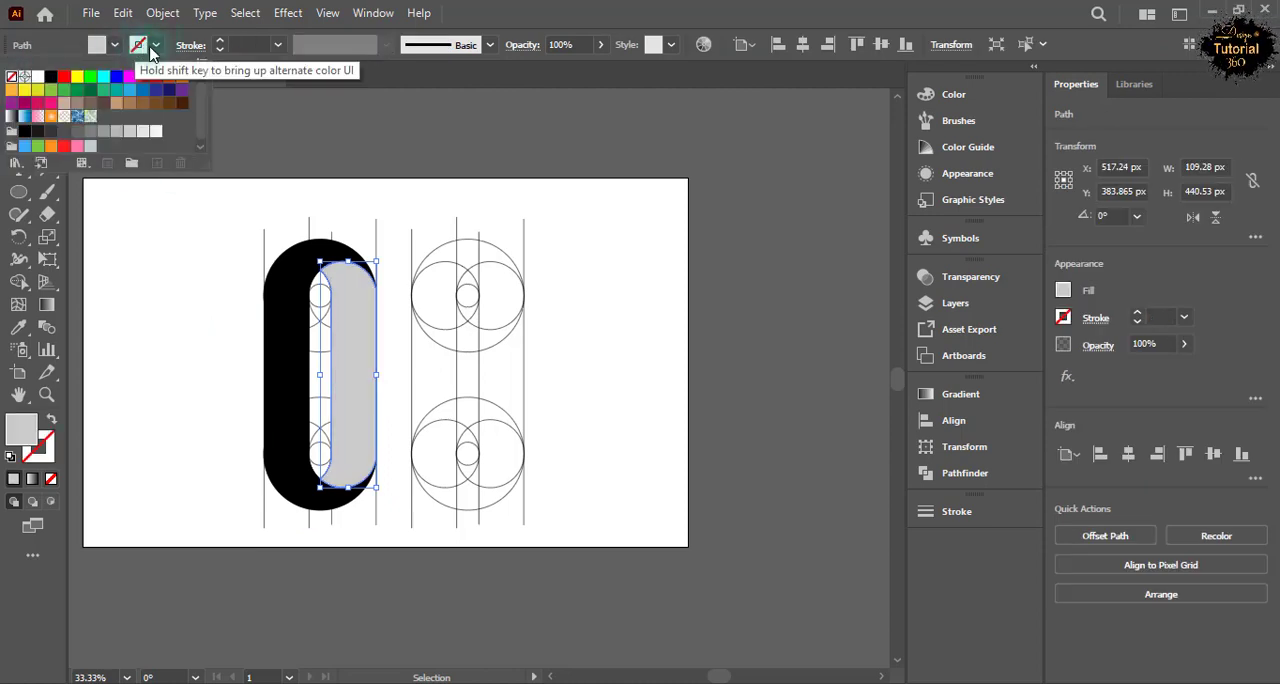
pyautogui.click(165, 252)
# Select the duplicated column of circles and lines for Shape Builder and set a black fill with no stroke.
pyautogui.click(406, 220)
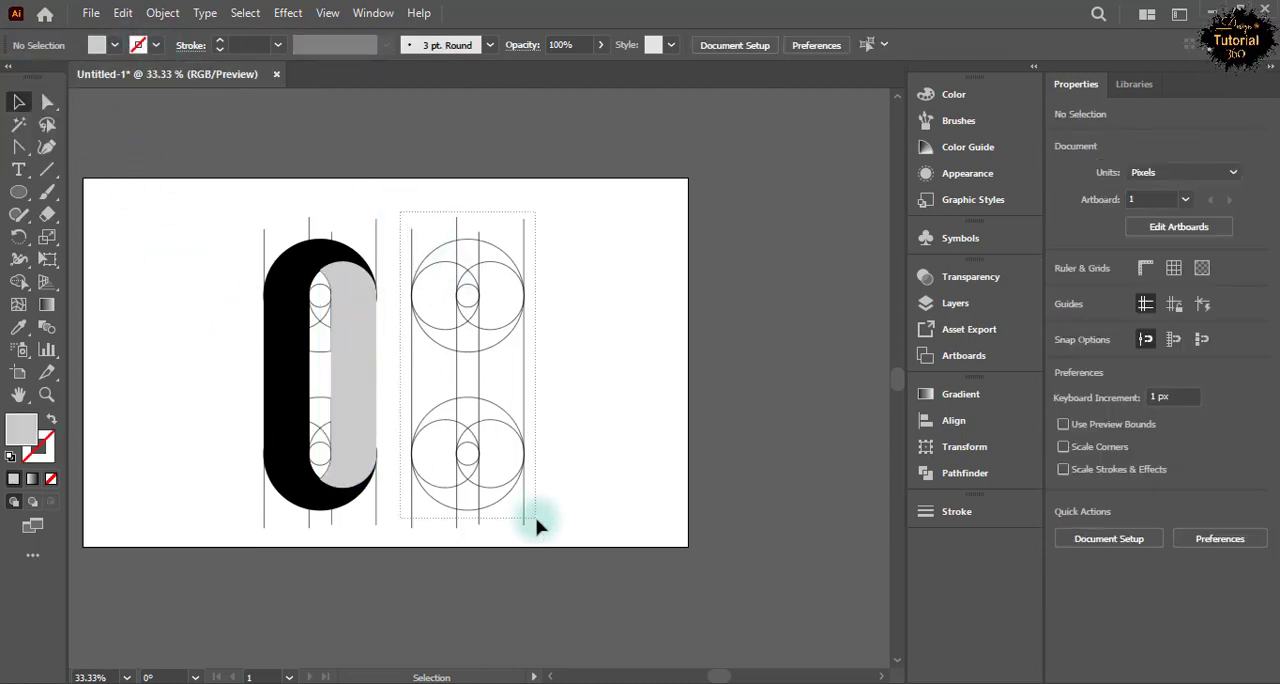
pyautogui.moveTo(537, 525); pyautogui.dragTo(538, 526)
pyautogui.click(113, 45)
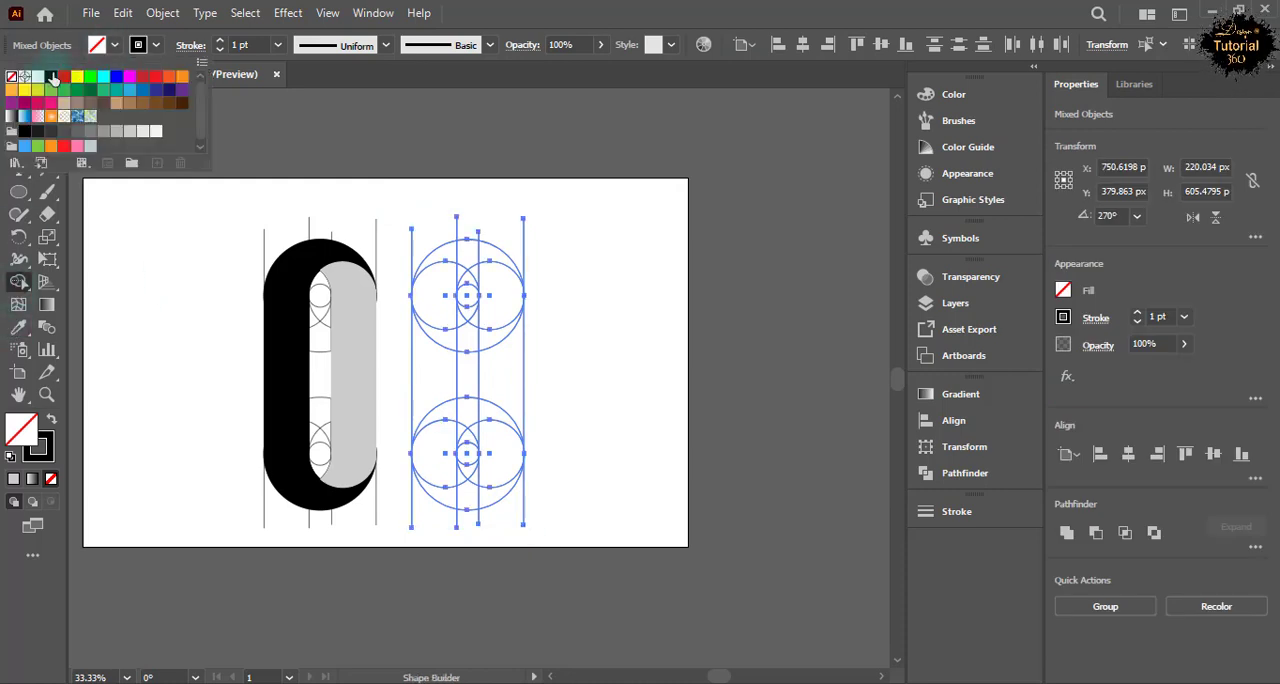
pyautogui.click(150, 47)
pyautogui.click(150, 47)
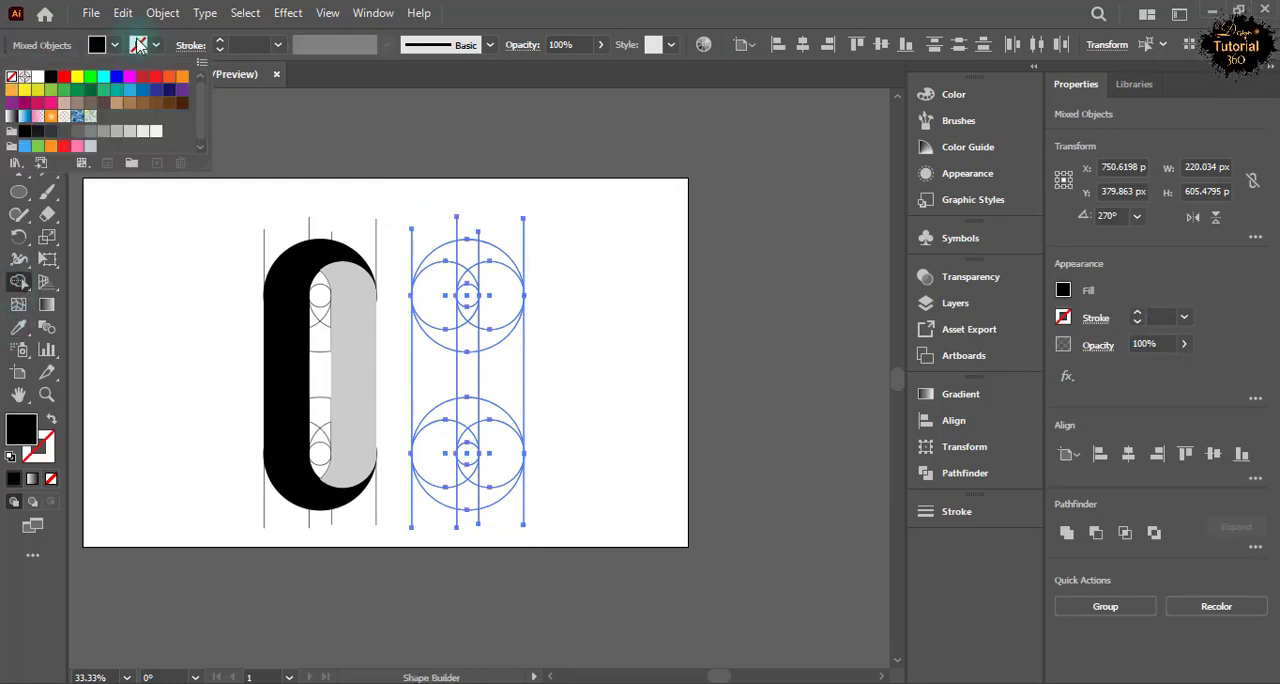
pyautogui.click(140, 46)
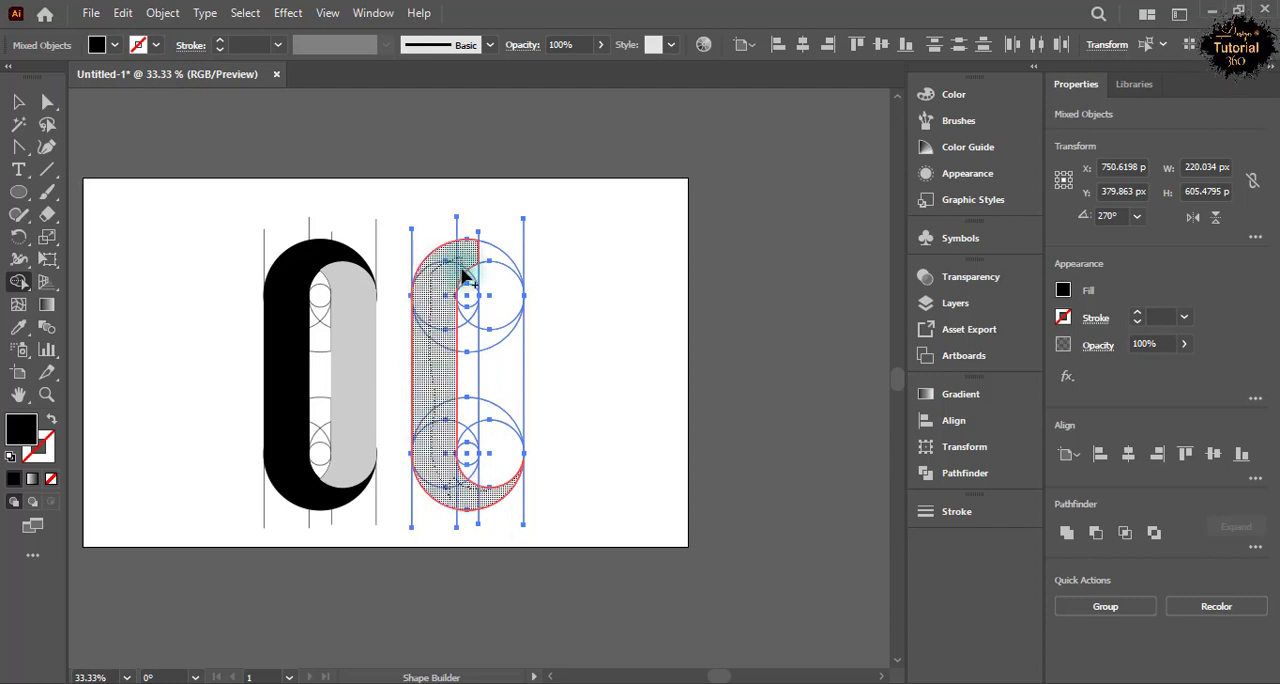
# Merge the duplicated column's outer left regions into a black C and its inner right regions into a light grey shape with Shape Builder.
pyautogui.moveTo(483, 258); pyautogui.dragTo(486, 262)
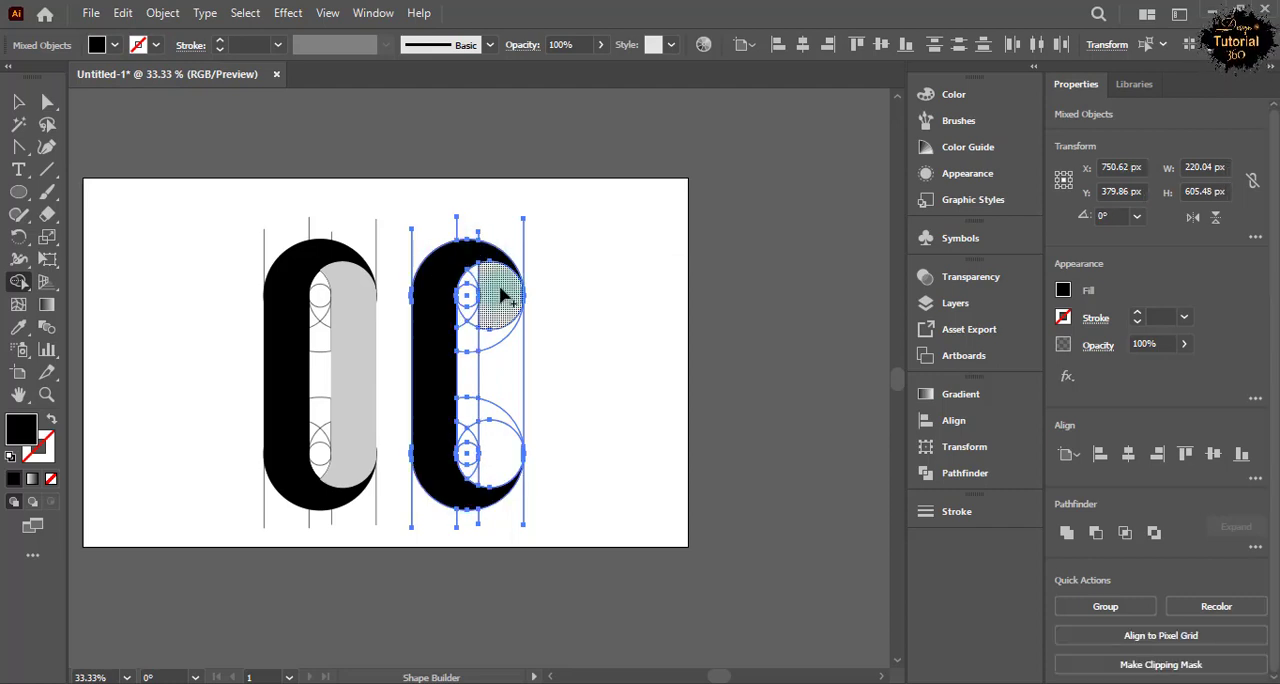
pyautogui.click(117, 46)
pyautogui.click(107, 47)
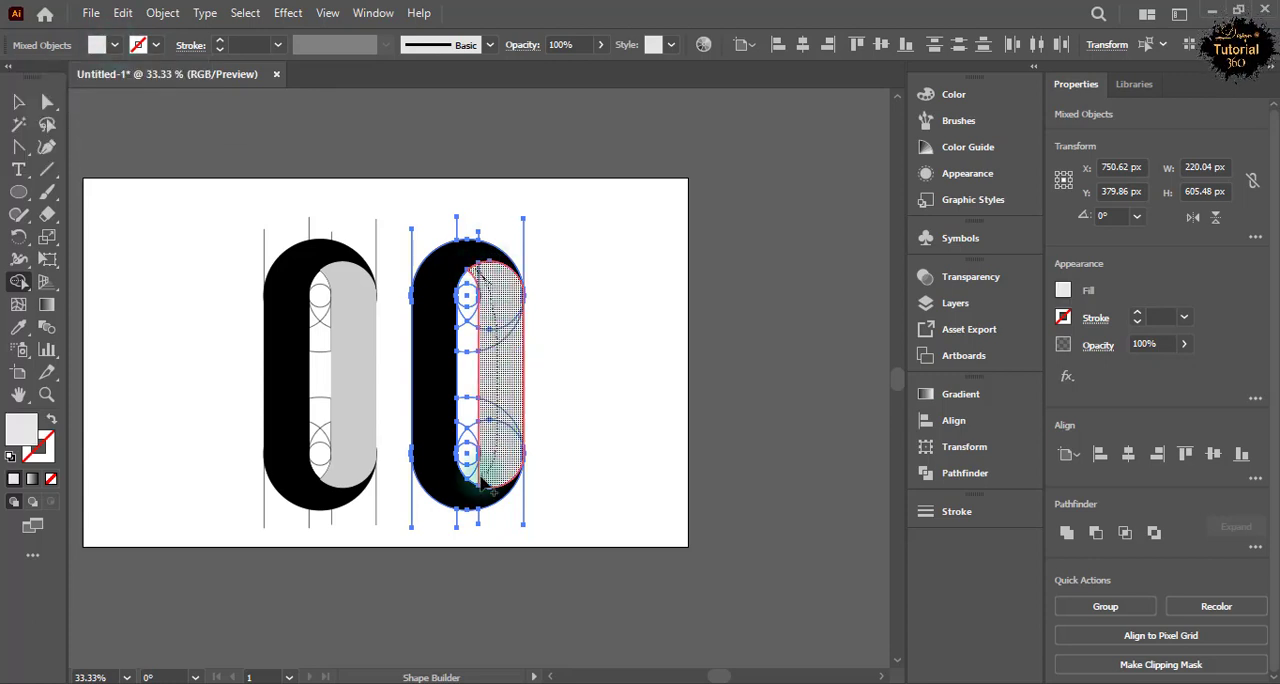
pyautogui.click(480, 480)
pyautogui.click(18, 102)
pyautogui.click(178, 335)
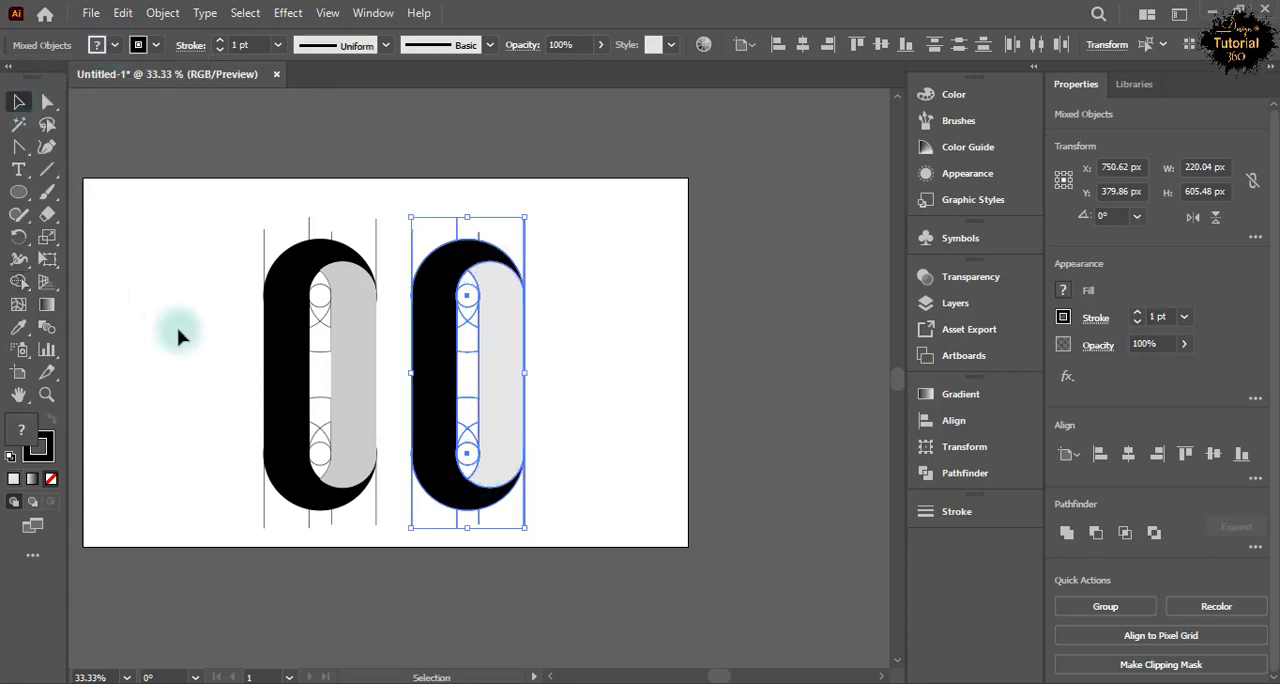
# Ungroup the built shapes and cut the black C shapes and grey pieces out of the construction lines.
pyautogui.click(286, 378)
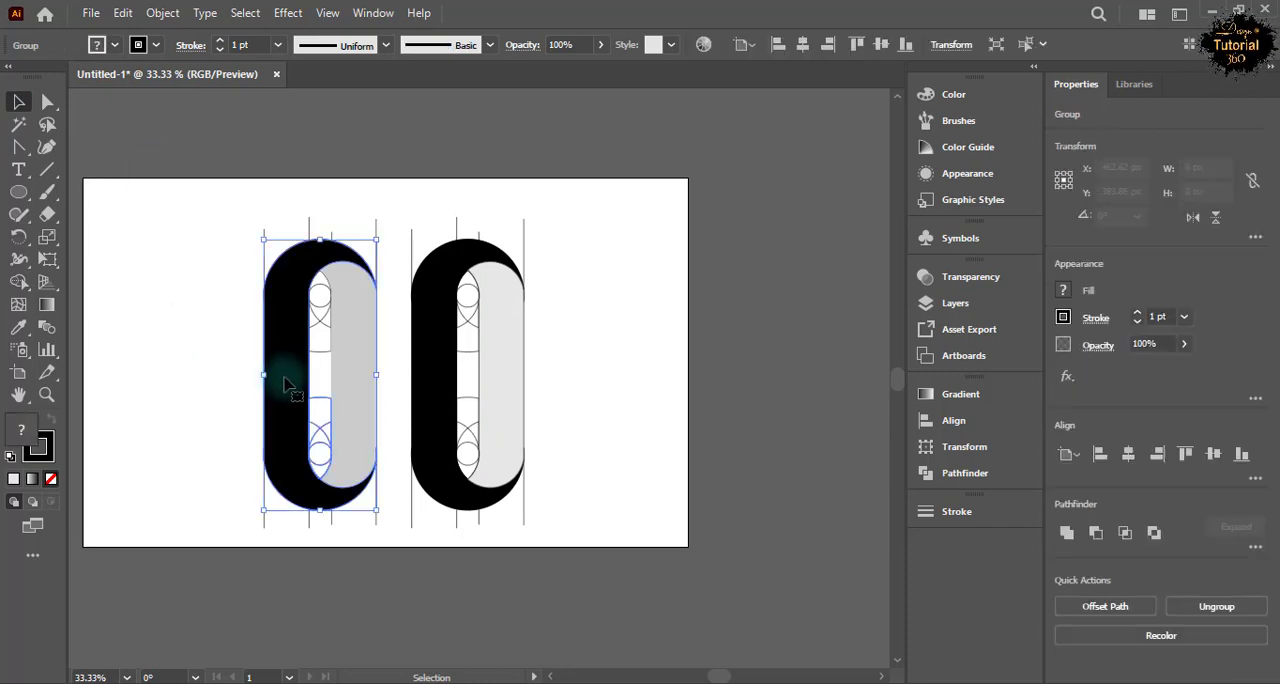
pyautogui.hotkey('ctrl', 'shift', 'g')
pyautogui.keyDown('shift'); pyautogui.click(491, 394); pyautogui.keyUp('shift')
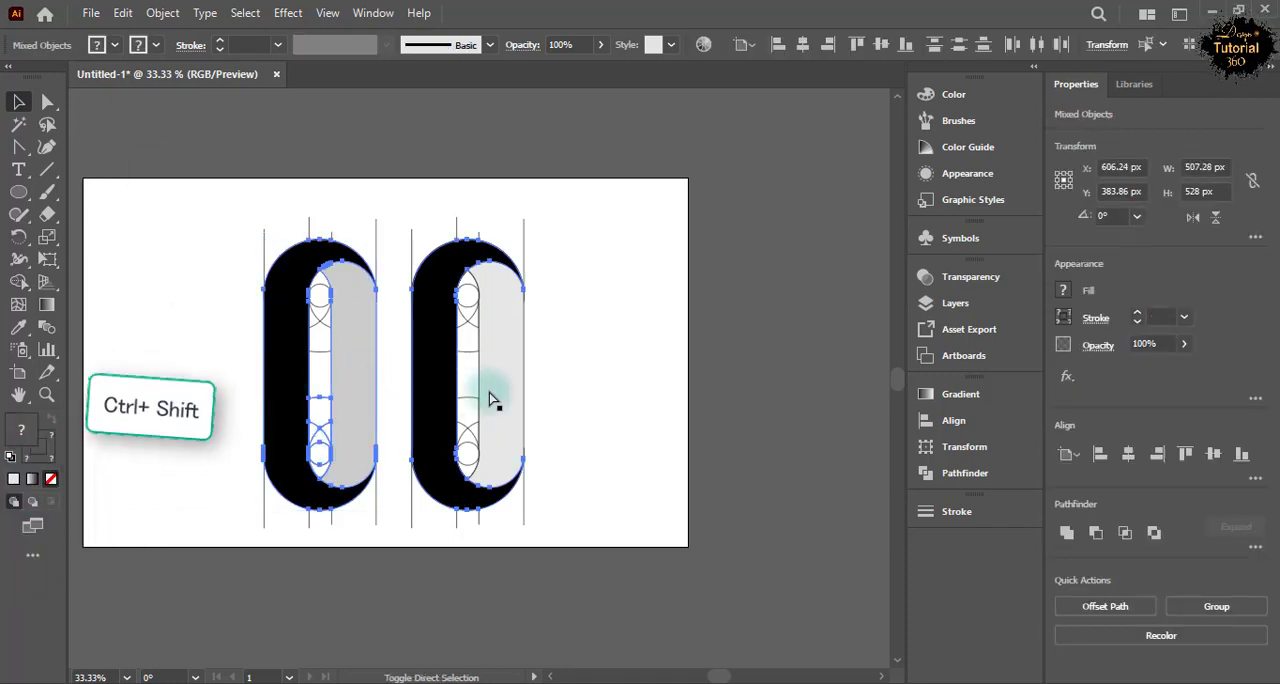
pyautogui.click(122, 12)
pyautogui.click(126, 80)
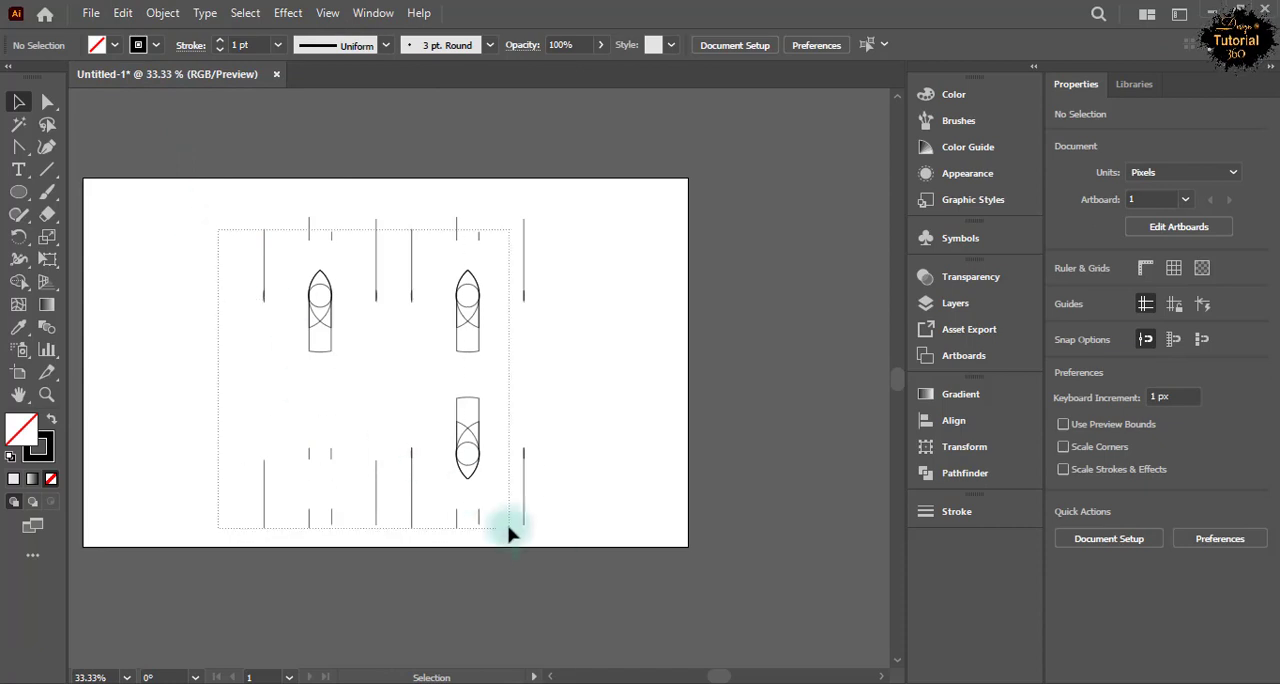
# Delete the leftover construction lines and circles, and paste the cut black and grey shapes in front at their original position.
pyautogui.moveTo(508, 535); pyautogui.dragTo(551, 537)
pyautogui.press('Delete')
pyautogui.click(122, 12)
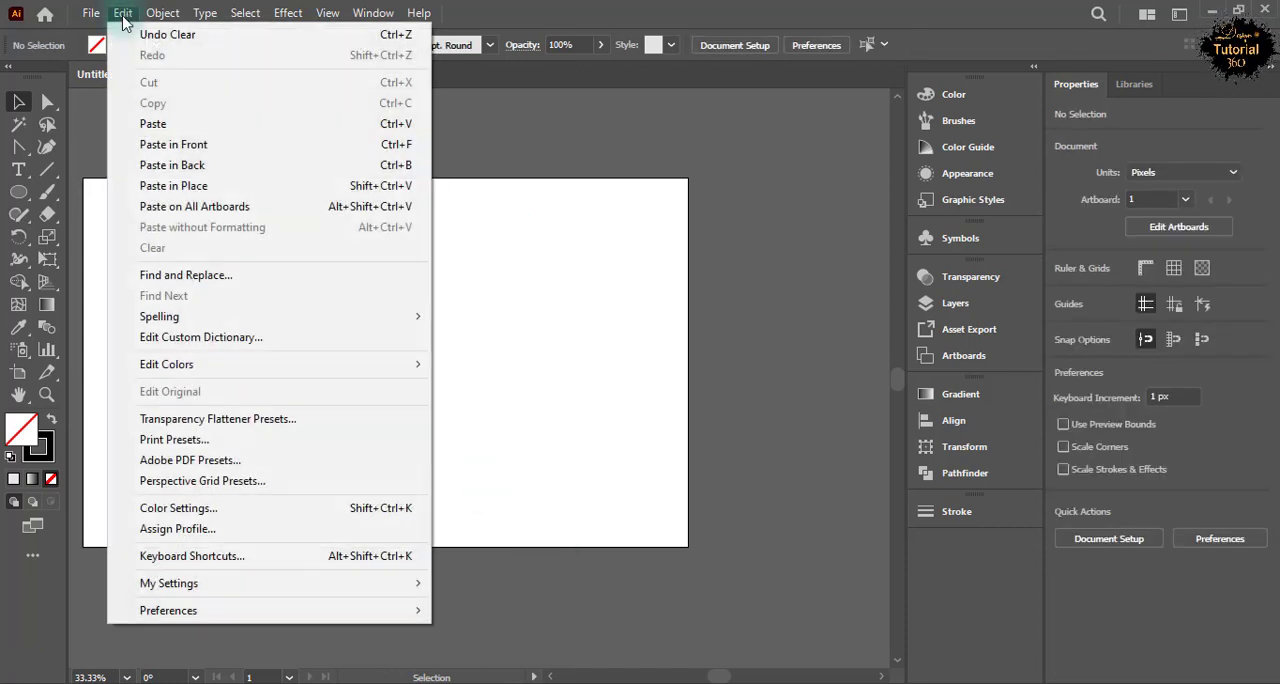
pyautogui.click(180, 147)
pyautogui.click(200, 300)
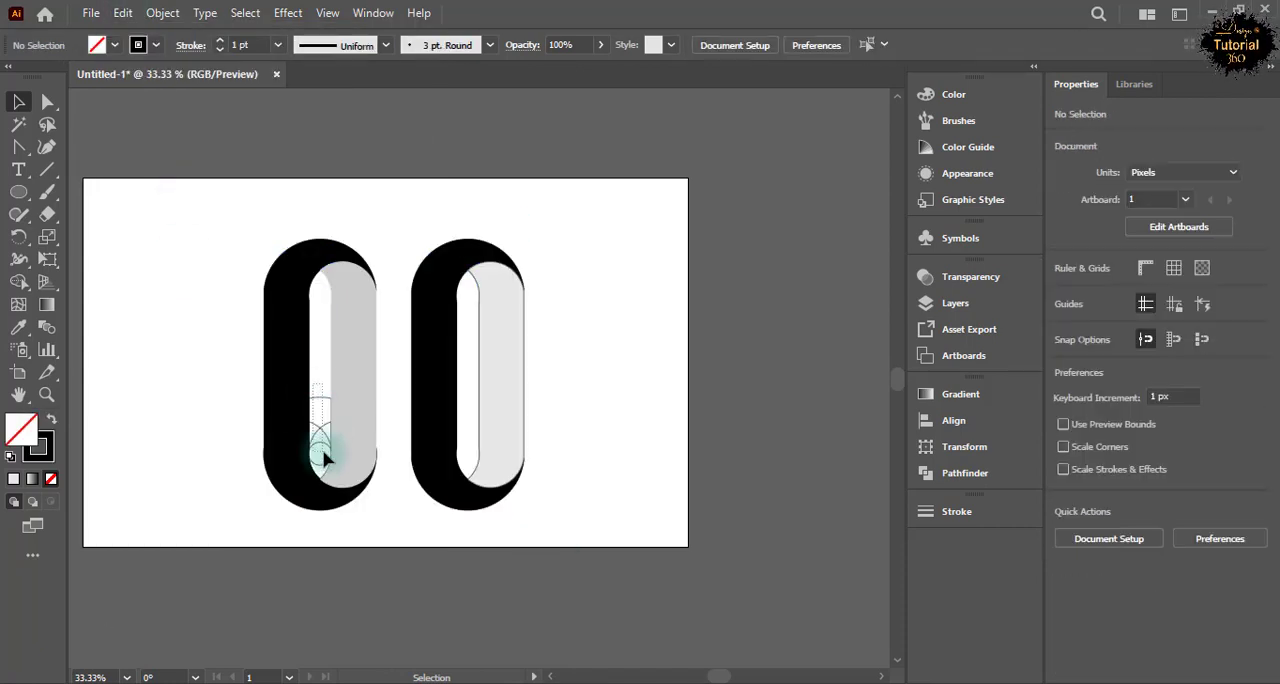
# Delete the leftover construction circle and curves in the lower part of the first column's opening.
pyautogui.rightClick(322, 457)
pyautogui.click(206, 366)
pyautogui.click(322, 430)
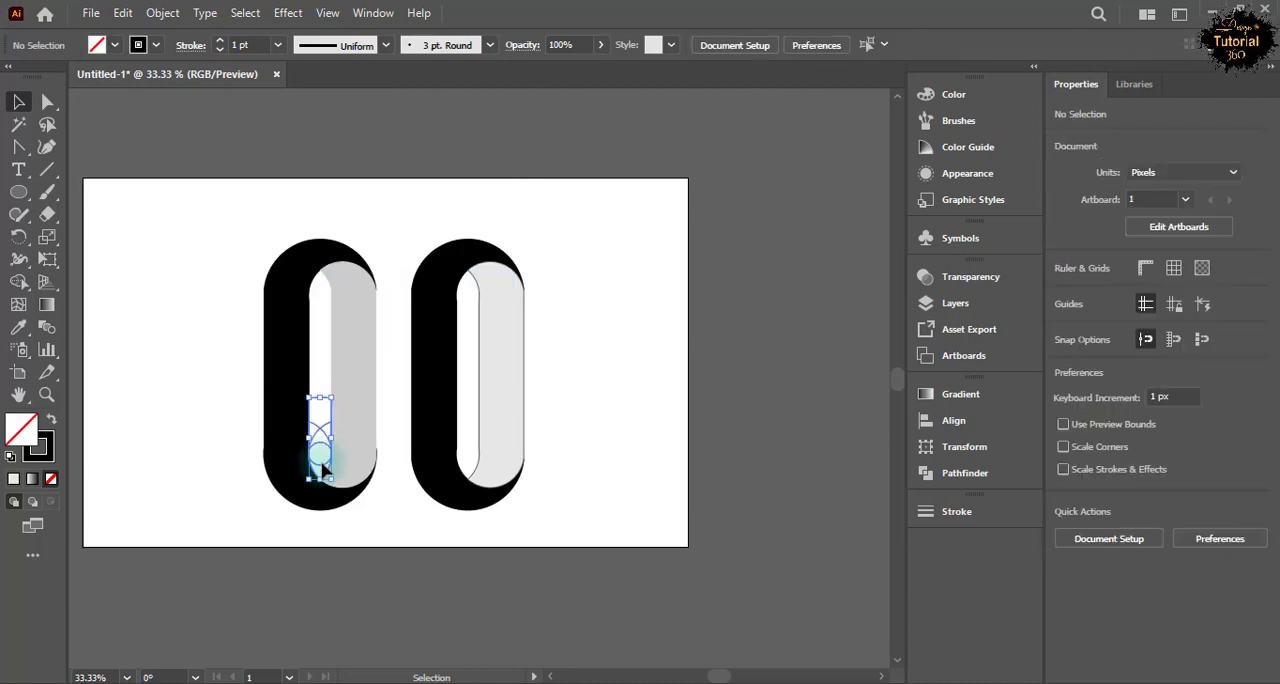
pyautogui.click(200, 372)
# Remove the stroke from the second column's light grey piece, and from all the black and grey shapes together.
pyautogui.click(482, 338)
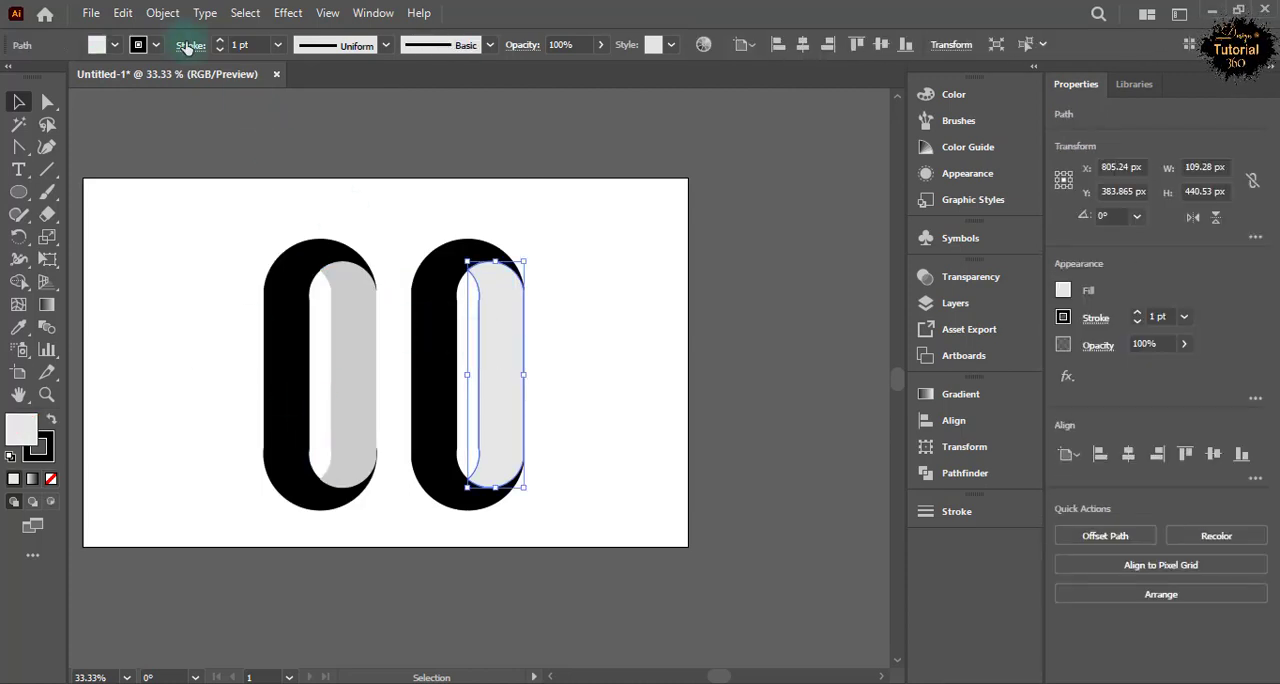
pyautogui.click(156, 45)
pyautogui.click(15, 78)
pyautogui.click(155, 45)
pyautogui.click(183, 390)
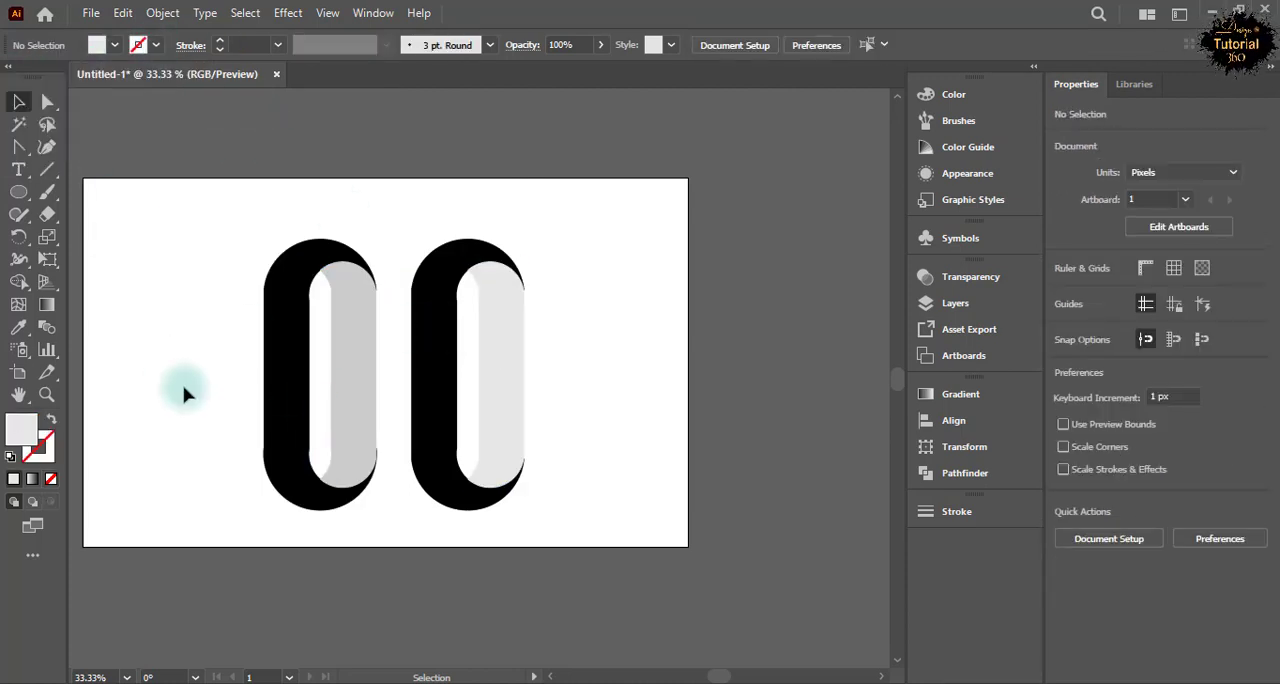
pyautogui.moveTo(239, 272); pyautogui.dragTo(508, 486)
pyautogui.click(156, 46)
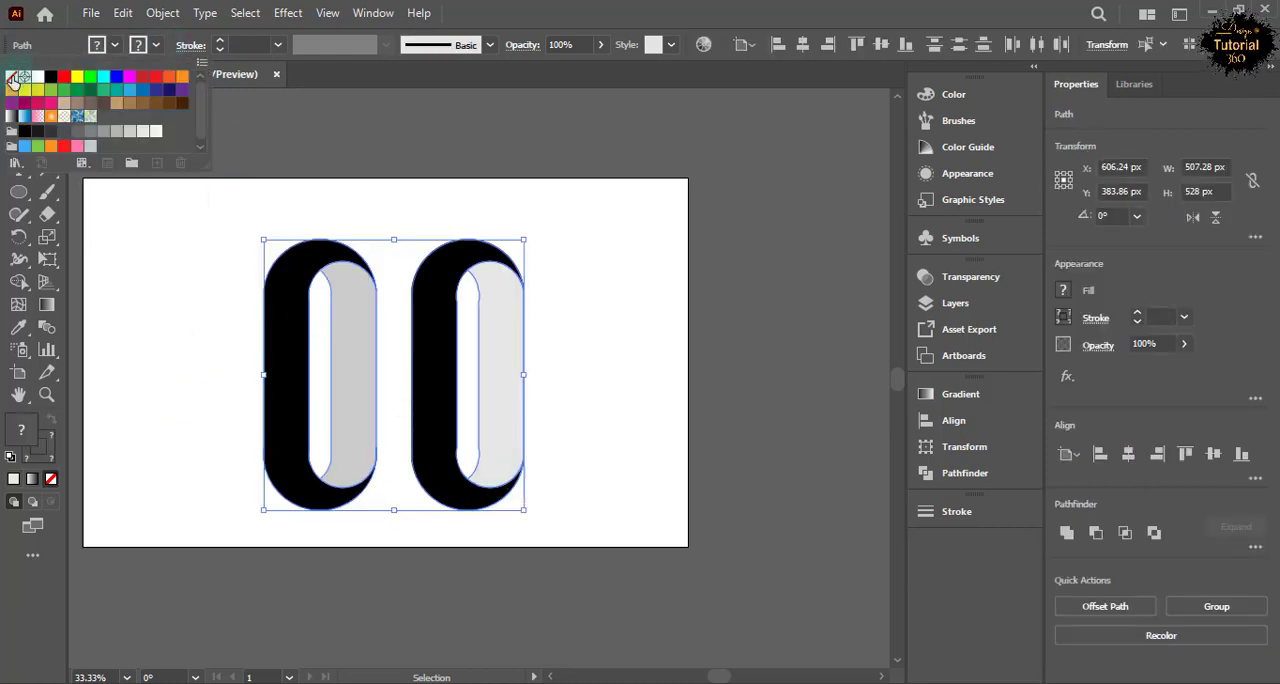
pyautogui.click(177, 340)
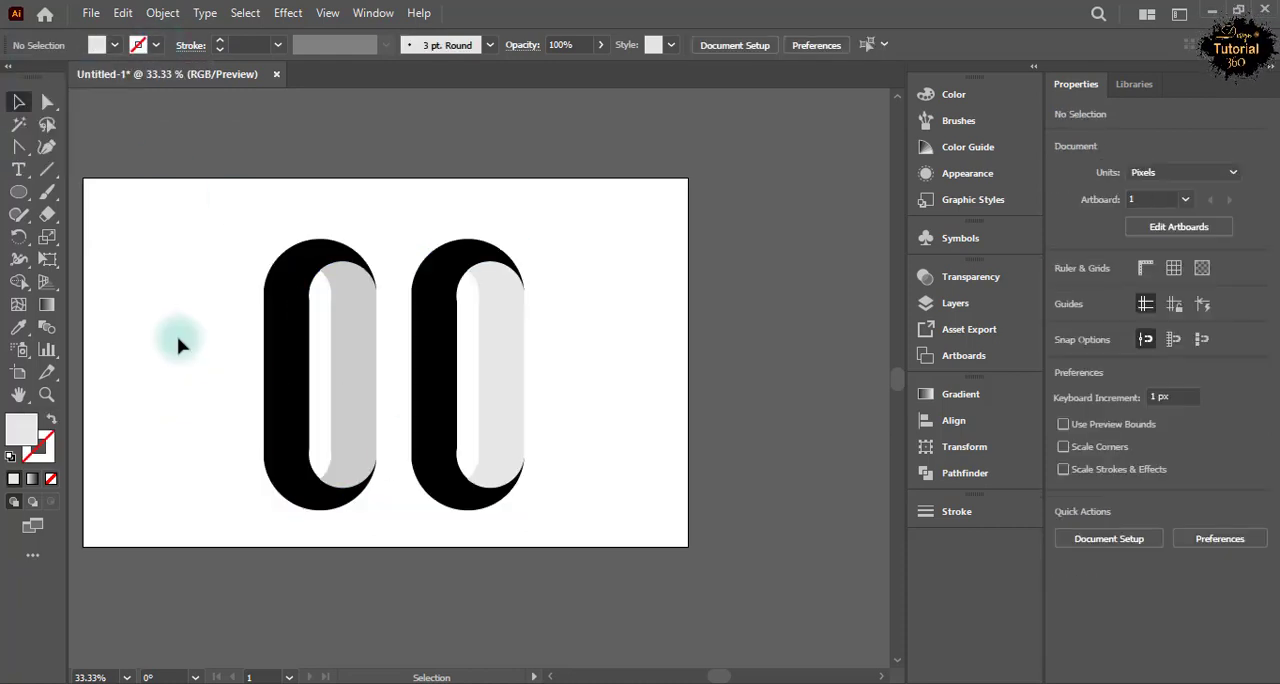
# Draw a vertical line about 516 px long beside the first column and make a copy of it with a black stroke.
pyautogui.moveTo(145, 297)
pyautogui.mouseDown()
pyautogui.moveTo(145, 514)
pyautogui.moveTo(145, 249)
pyautogui.mouseUp()
pyautogui.click(19, 103)
pyautogui.click(142, 330)
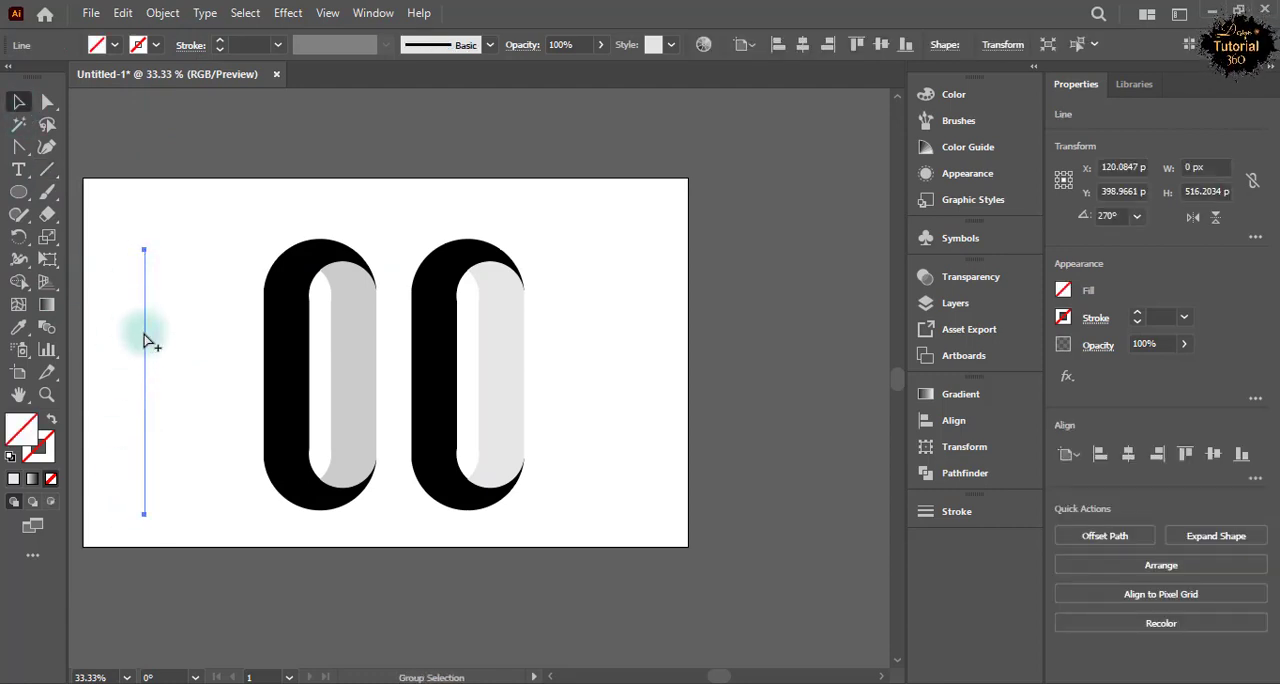
pyautogui.moveTo(143, 340); pyautogui.dragTo(147, 344)
pyautogui.click(156, 45)
pyautogui.click(50, 80)
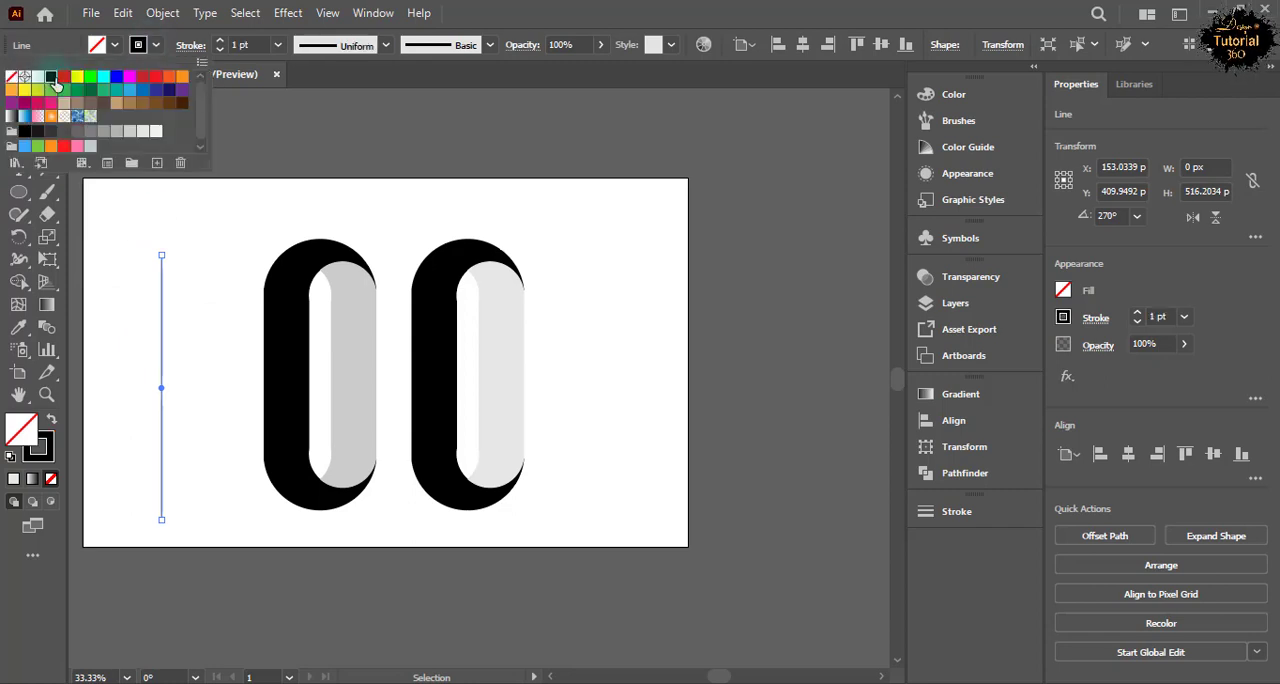
pyautogui.click(165, 380)
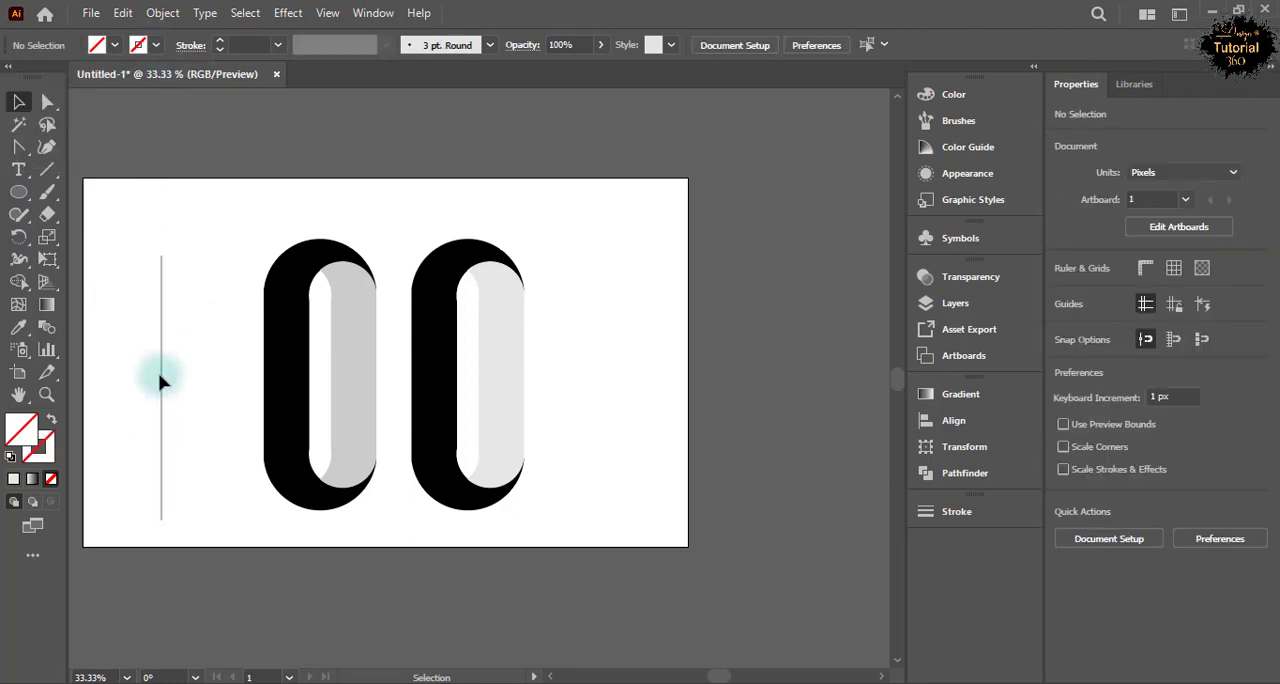
# Give the original vertical line a black stroke and replace the copy with a duplicate about 86 px to its right.
pyautogui.moveTo(108, 297); pyautogui.dragTo(155, 401)
pyautogui.click(156, 45)
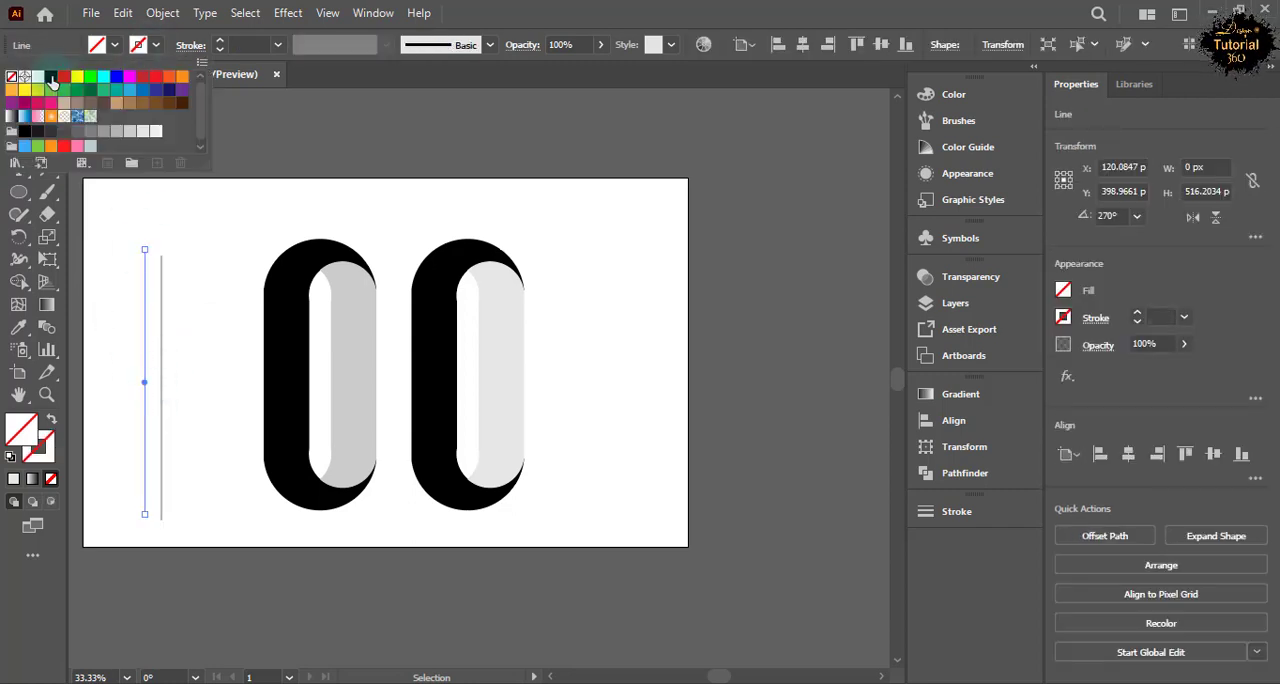
pyautogui.click(50, 80)
pyautogui.click(158, 326)
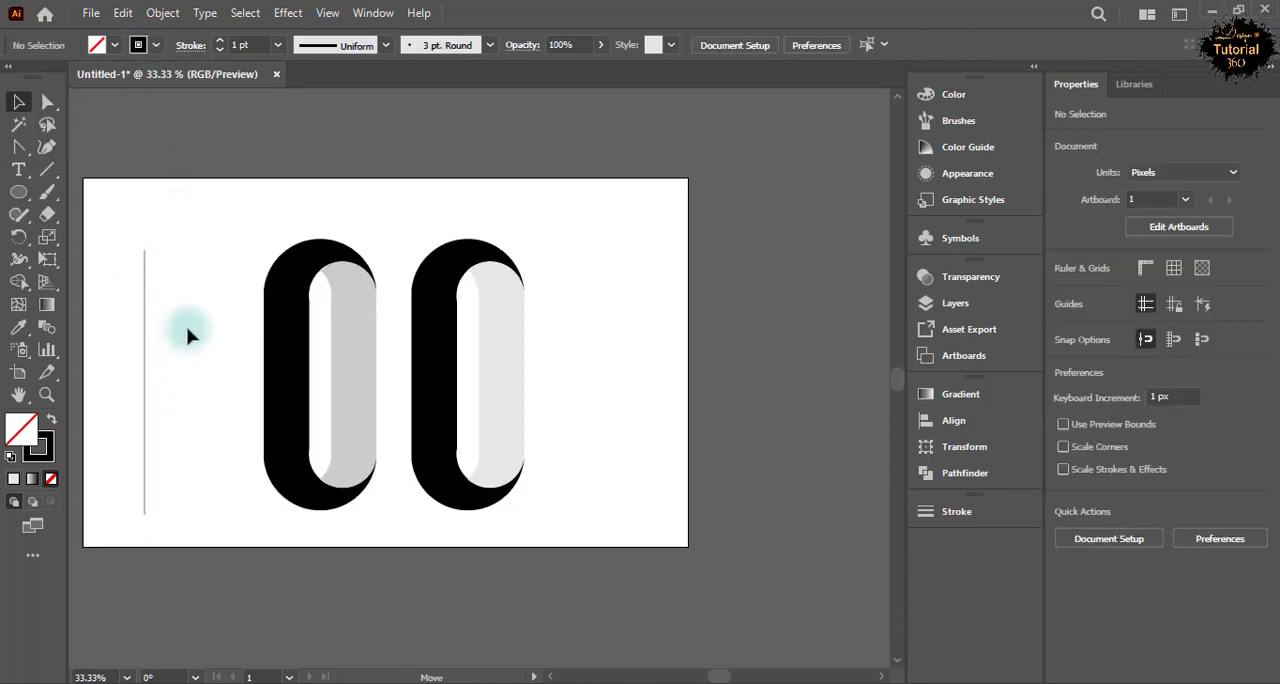
pyautogui.click(190, 337)
pyautogui.click(127, 298)
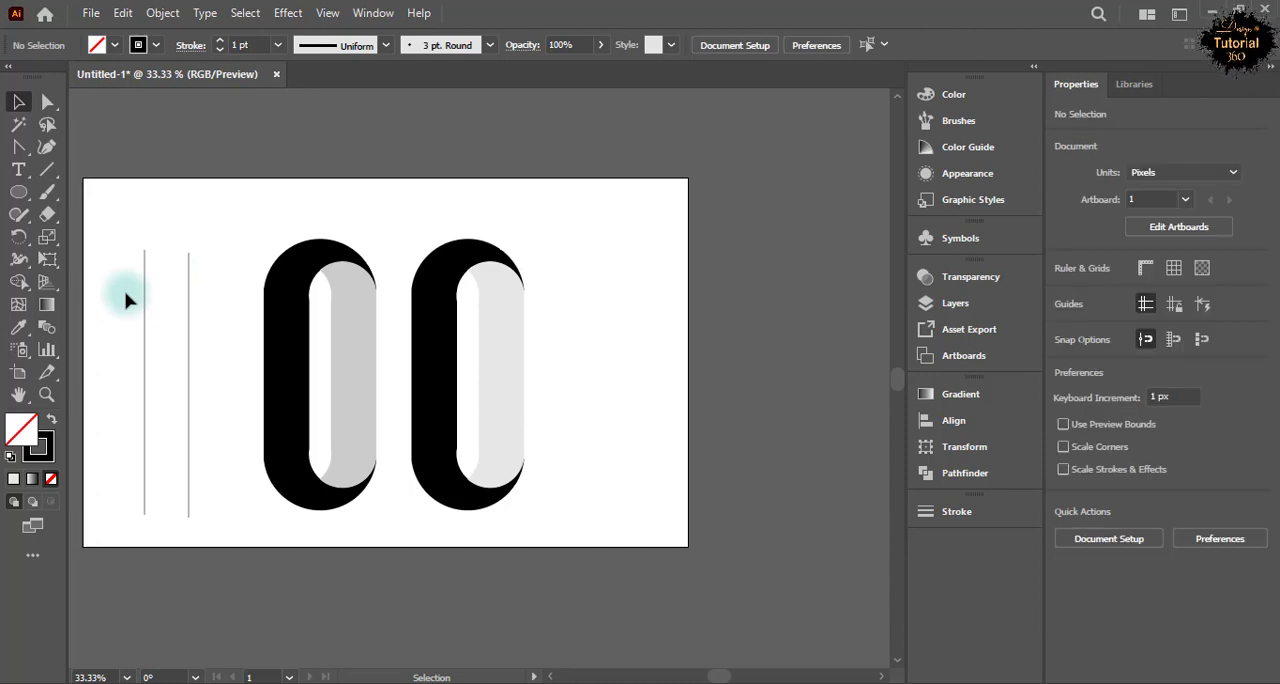
# Draw two horizontal lines, about 126 px long, crossing both vertical lines near their upper ends and toward their lower part.
pyautogui.press('\\')
pyautogui.moveTo(134, 280); pyautogui.dragTo(200, 280)
pyautogui.moveTo(138, 437); pyautogui.dragTo(197, 437)
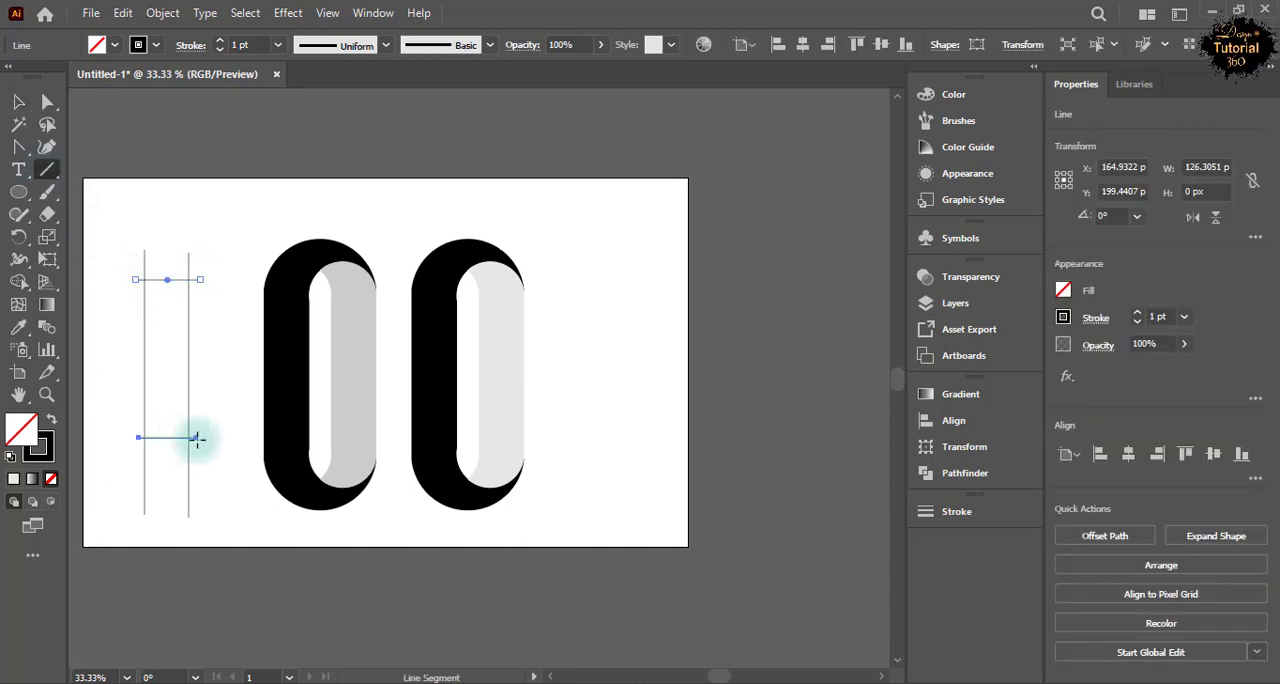
# Select the four crossing lines and divide them with Pathfinder into a closed rectangle.
pyautogui.press('v')
pyautogui.moveTo(120, 215); pyautogui.dragTo(215, 512)
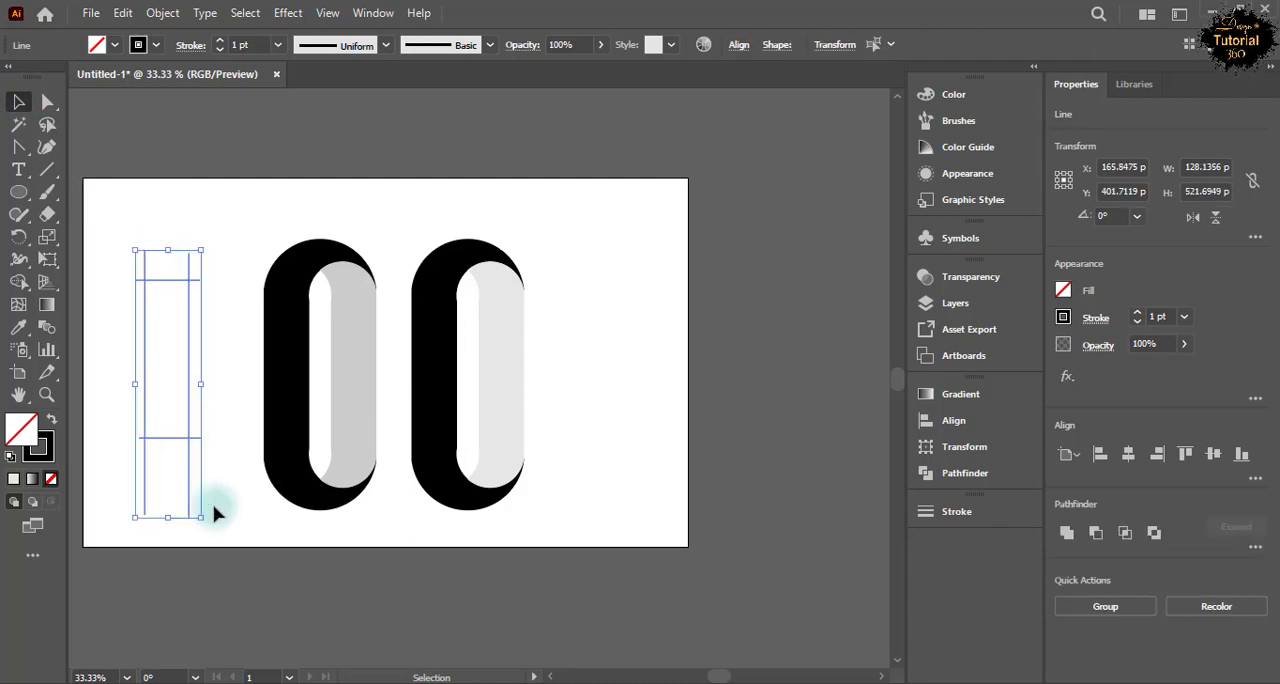
pyautogui.click(943, 480)
pyautogui.click(373, 13)
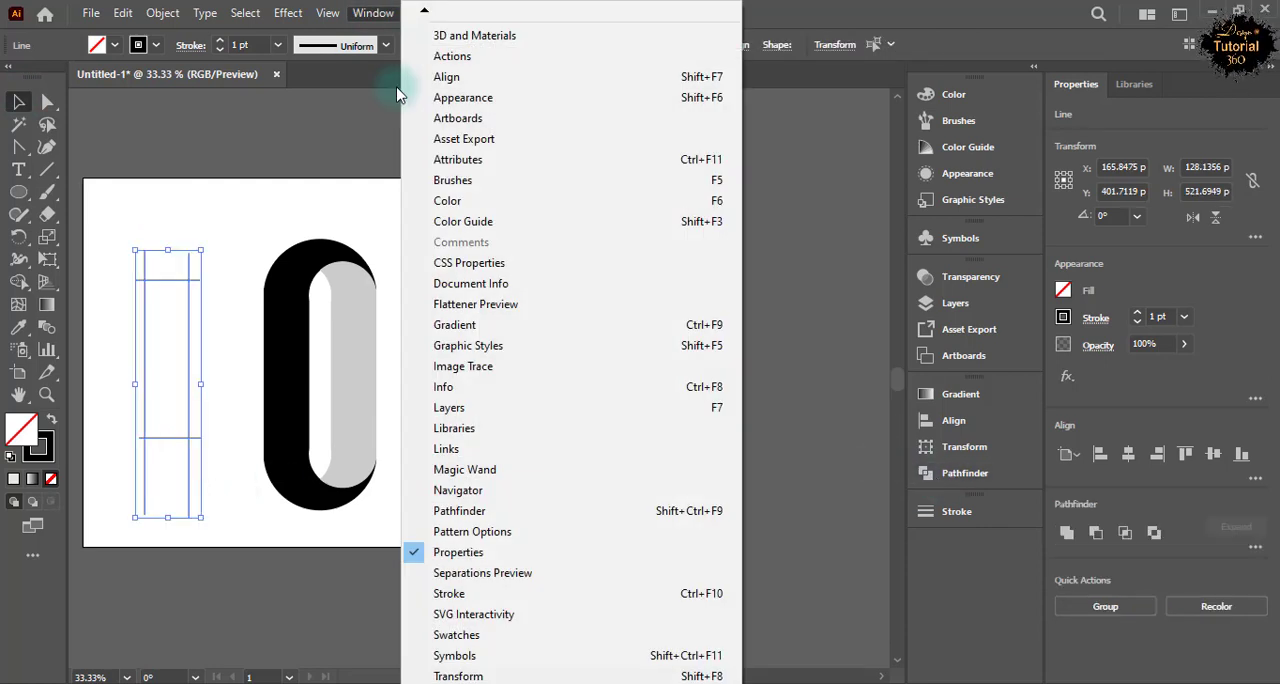
pyautogui.moveTo(425, 678)
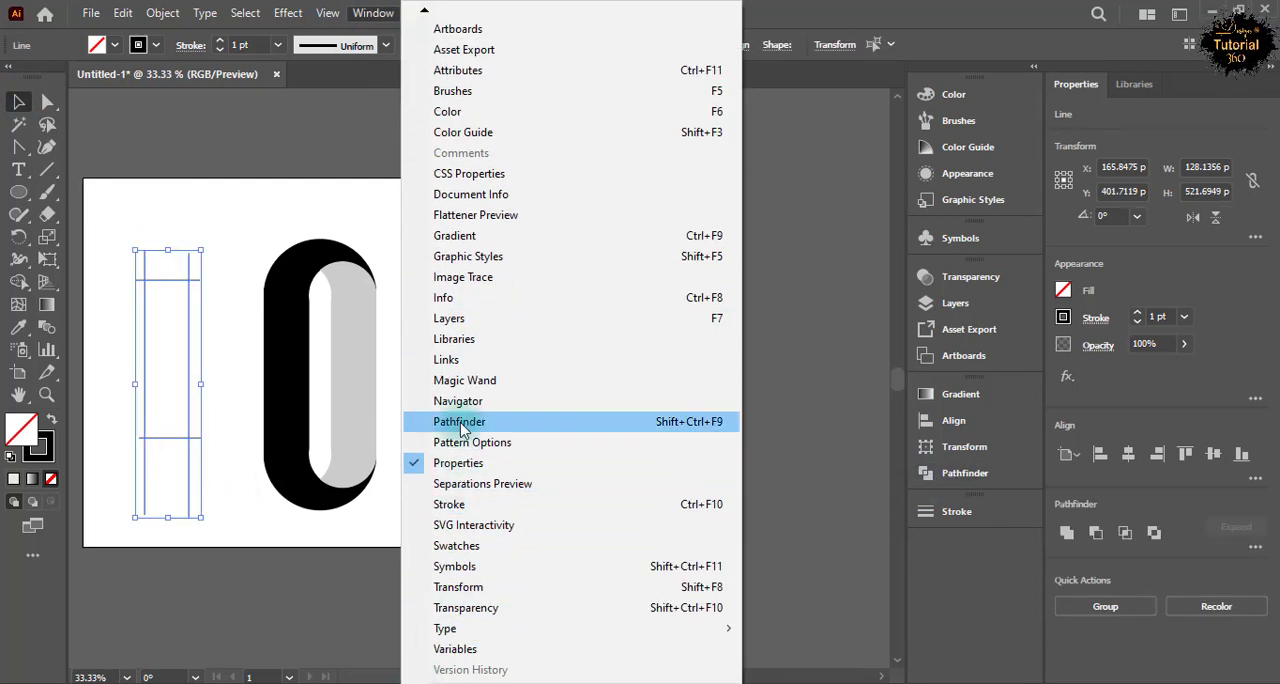
pyautogui.click(461, 426)
pyautogui.click(708, 485)
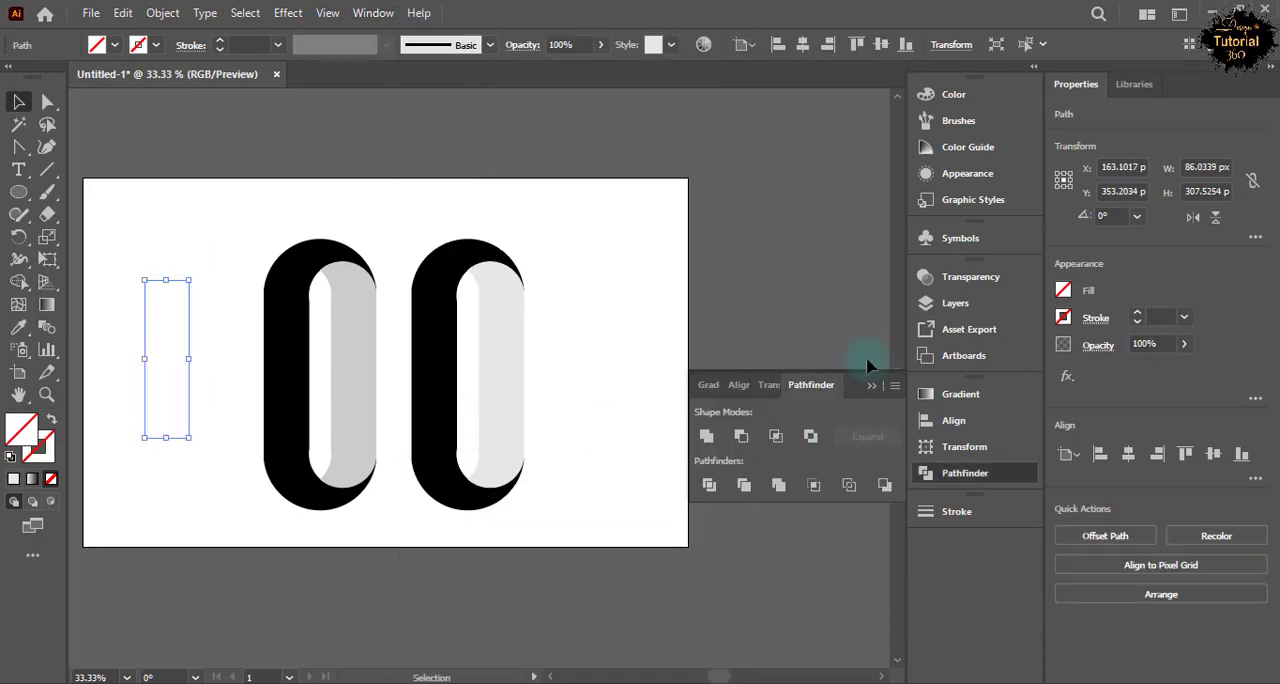
pyautogui.click(607, 515)
# Give the divided rectangle a black 1 pt stroke and rotate it about 90° so it lies horizontally.
pyautogui.click(130, 273)
pyautogui.click(190, 388)
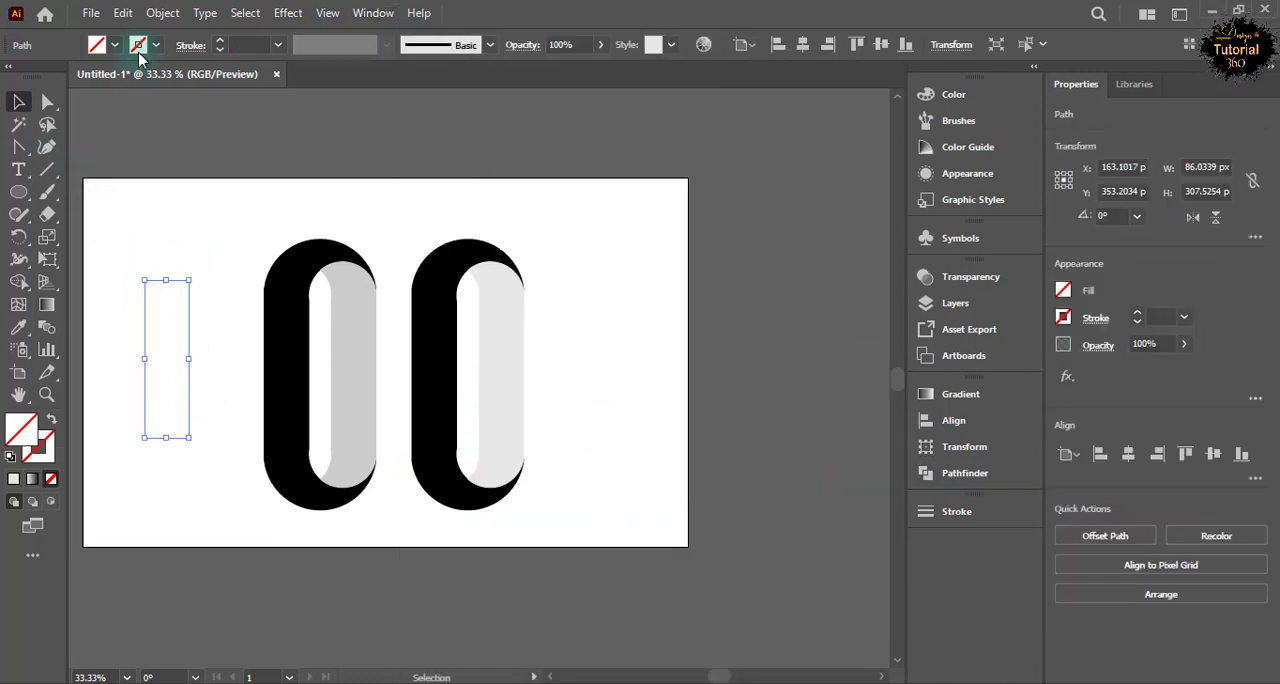
pyautogui.click(155, 45)
pyautogui.click(51, 76)
pyautogui.click(155, 45)
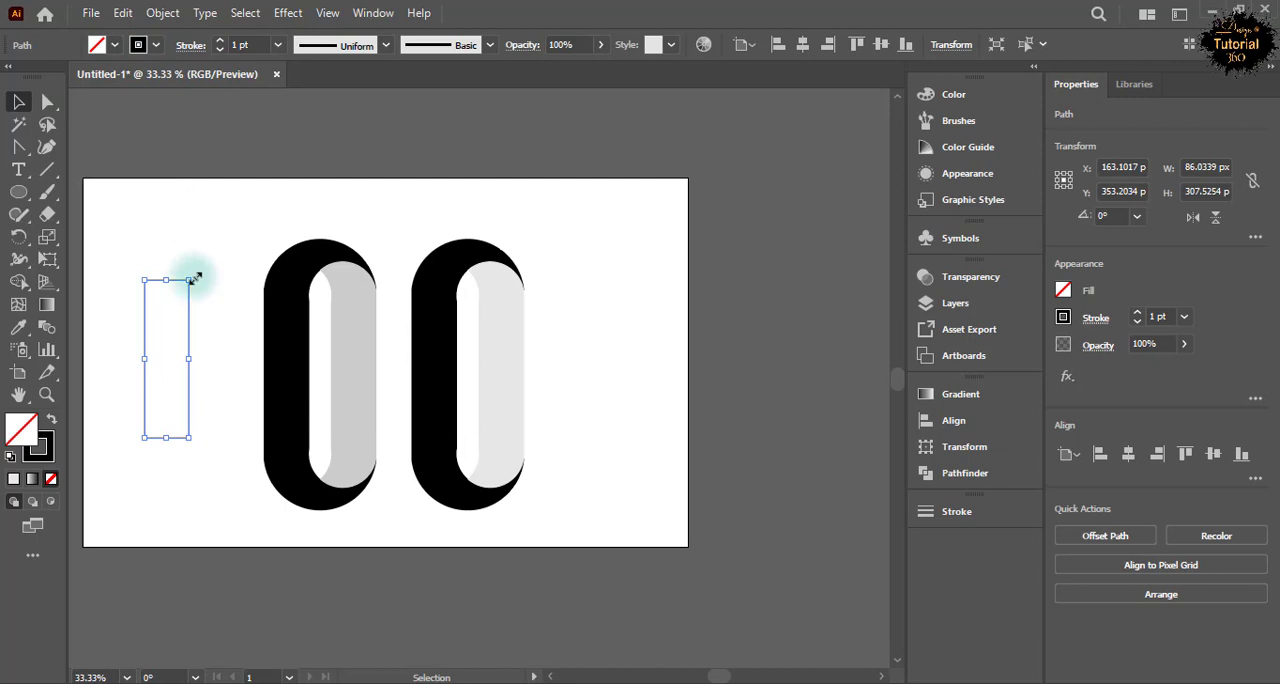
pyautogui.moveTo(200, 277)
pyautogui.mouseDown()
pyautogui.moveTo(240, 378)
pyautogui.moveTo(409, 391)
pyautogui.moveTo(226, 380)
pyautogui.mouseUp()
# Set a black fill with no stroke and fill the horizontal rectangle using Shape Builder.
pyautogui.click(20, 282)
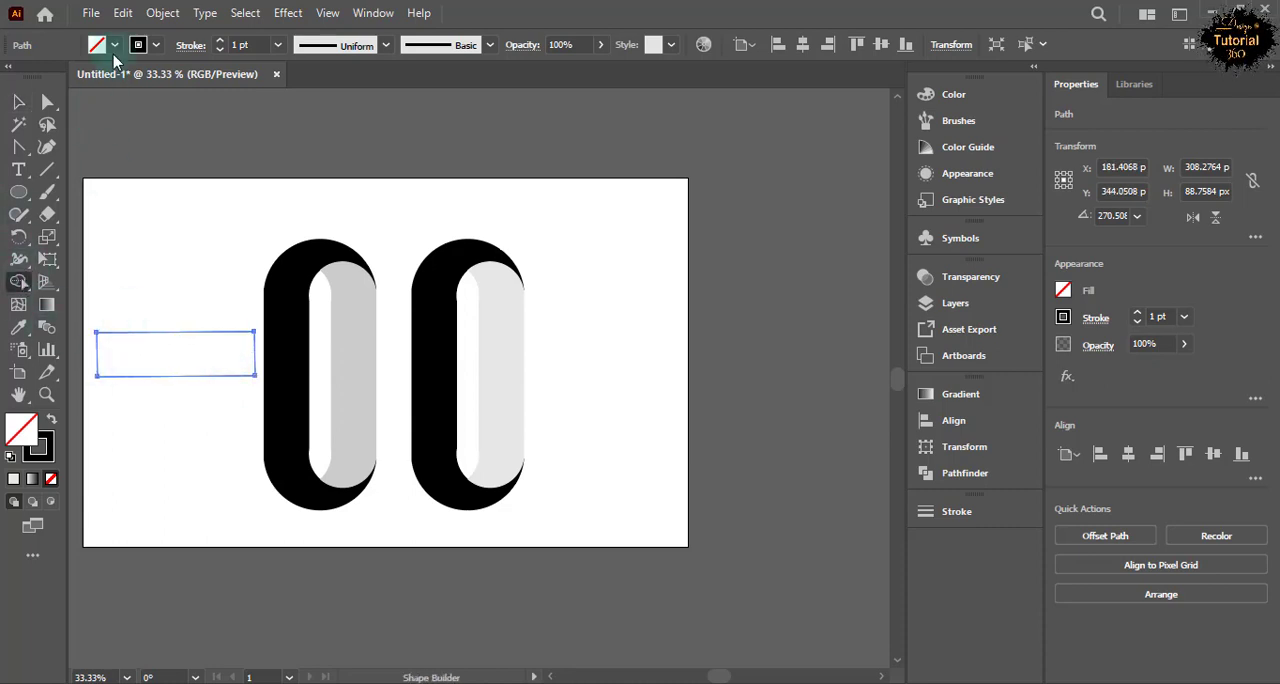
pyautogui.click(115, 45)
pyautogui.click(40, 76)
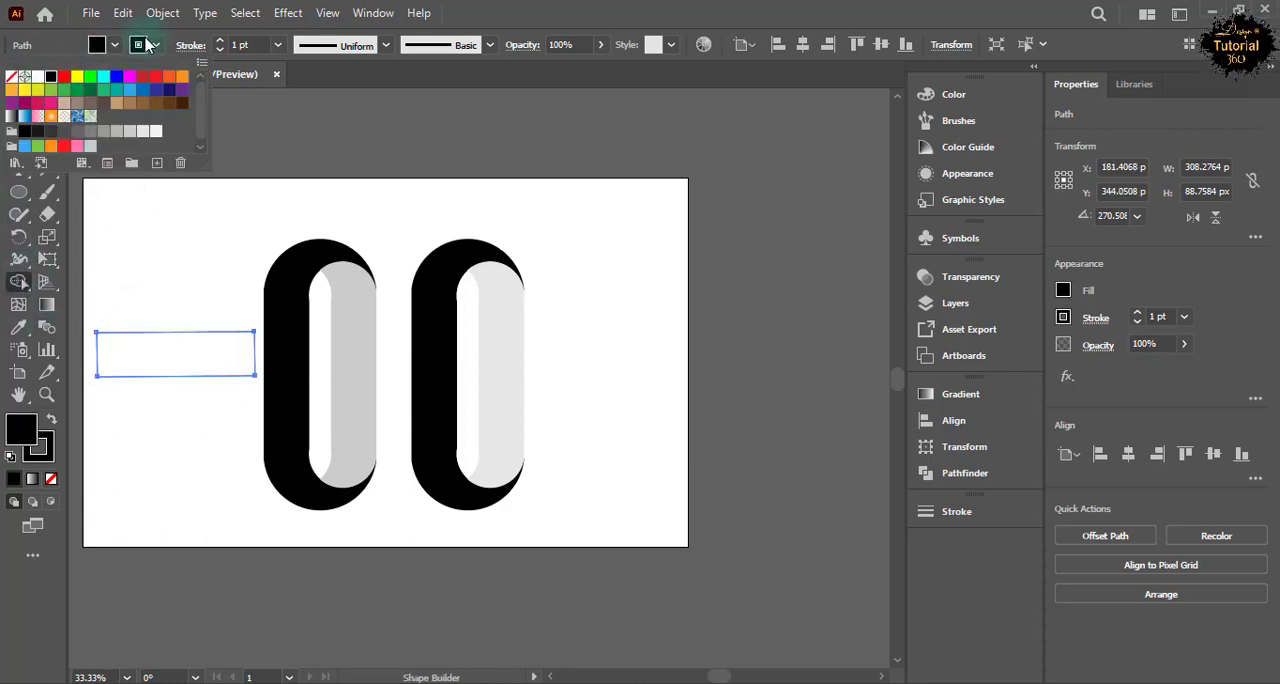
pyautogui.click(155, 45)
pyautogui.click(12, 77)
pyautogui.click(151, 289)
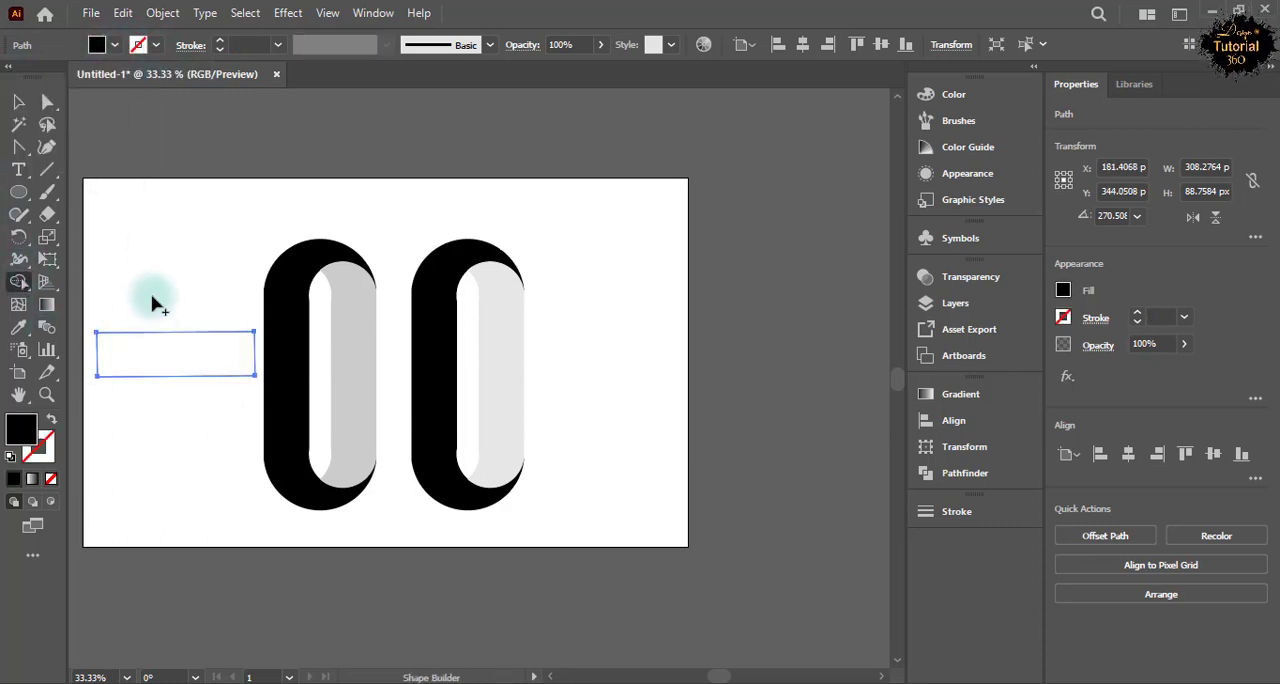
pyautogui.click(140, 337)
pyautogui.press('v')
pyautogui.click(131, 243)
# Place the black bar across the middle of the two C shapes and move a pasted copy to the artboard's upper left area.
pyautogui.moveTo(186, 358); pyautogui.dragTo(375, 385)
pyautogui.rightClick(375, 385)
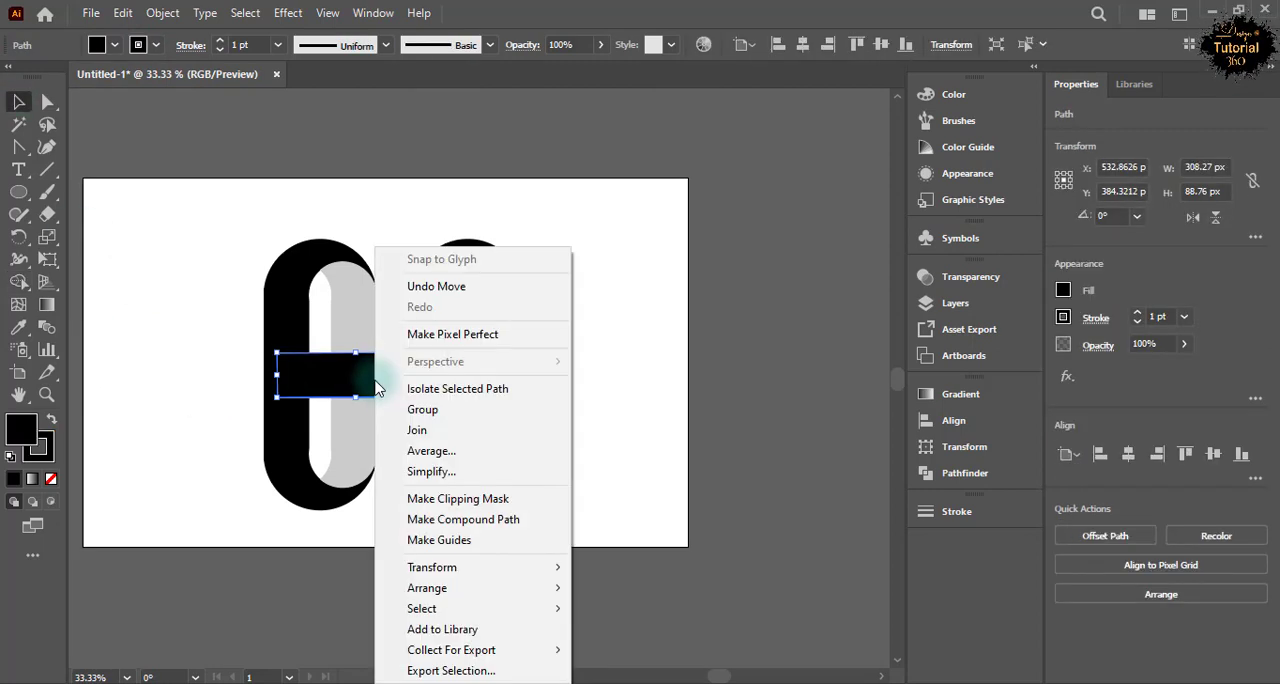
pyautogui.click(362, 375)
pyautogui.click(122, 12)
pyautogui.click(123, 11)
pyautogui.click(122, 12)
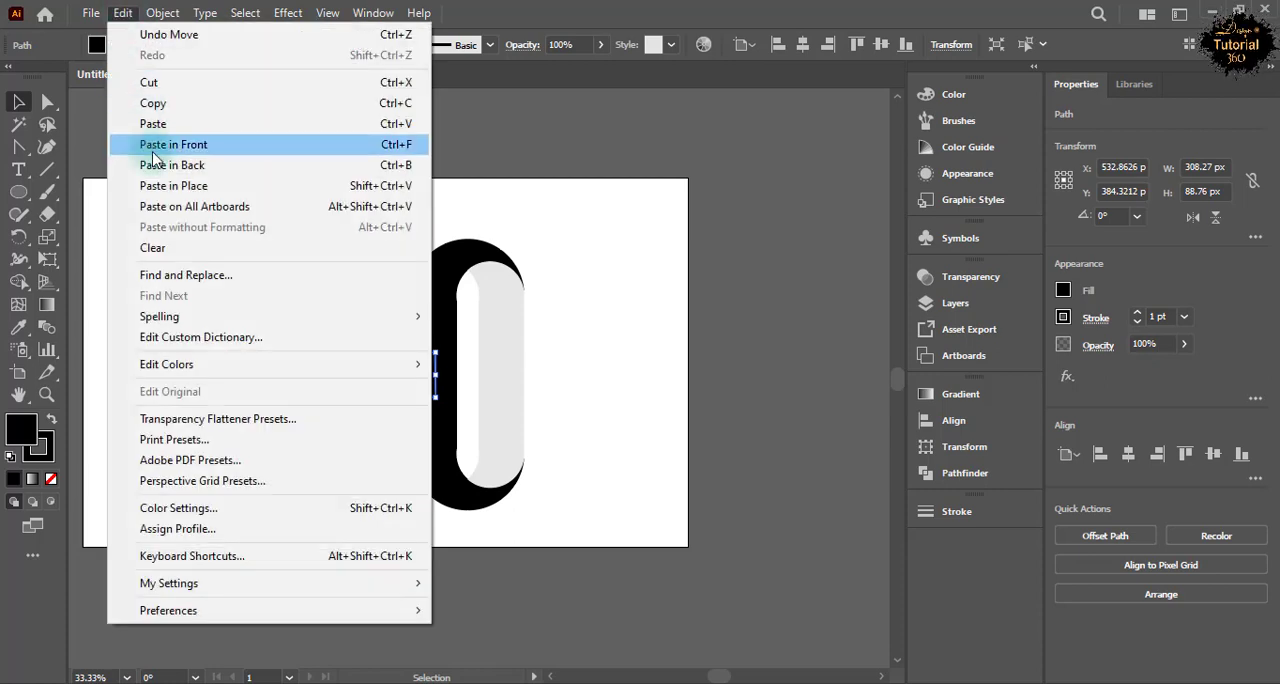
pyautogui.click(171, 134)
pyautogui.moveTo(360, 372); pyautogui.dragTo(212, 240)
# Adjust the crossbar's position and unite it with both black C shapes into one H using Pathfinder.
pyautogui.moveTo(356, 381); pyautogui.dragTo(360, 387)
pyautogui.click(276, 437)
pyautogui.keyDown('shift'); pyautogui.click(335, 390); pyautogui.keyUp('shift')
pyautogui.keyDown('shift'); pyautogui.click(443, 443); pyautogui.keyUp('shift')
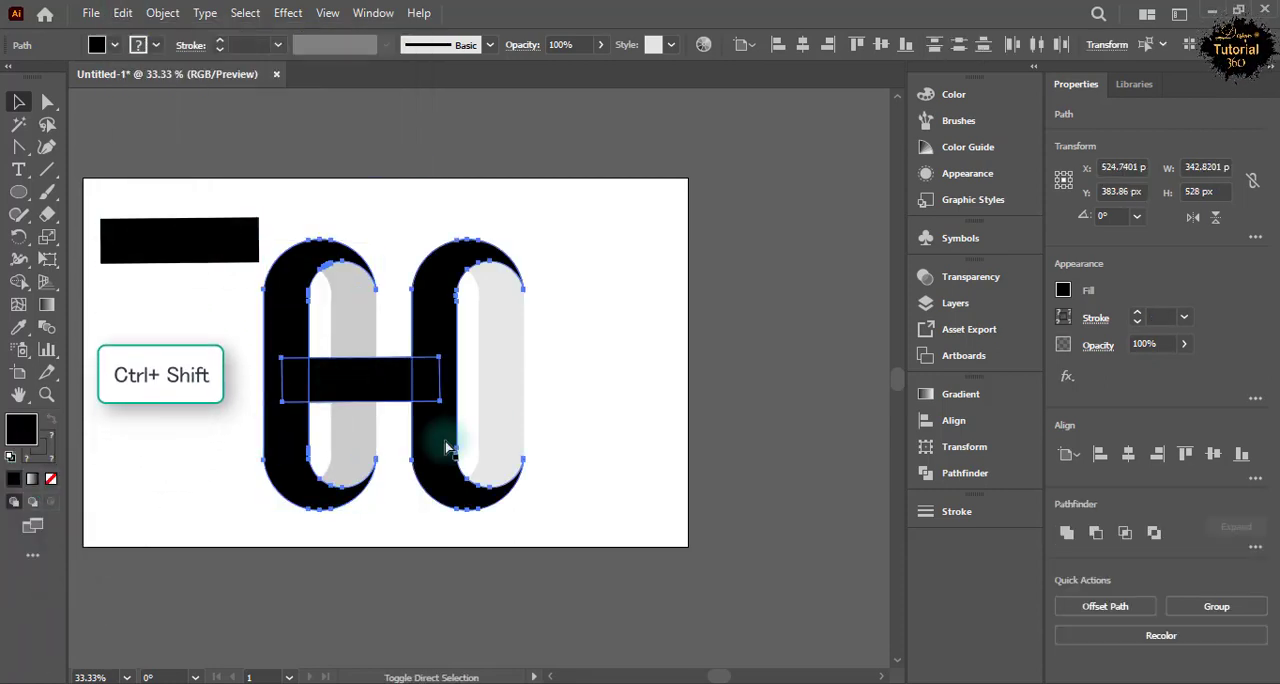
pyautogui.click(962, 473)
pyautogui.click(706, 437)
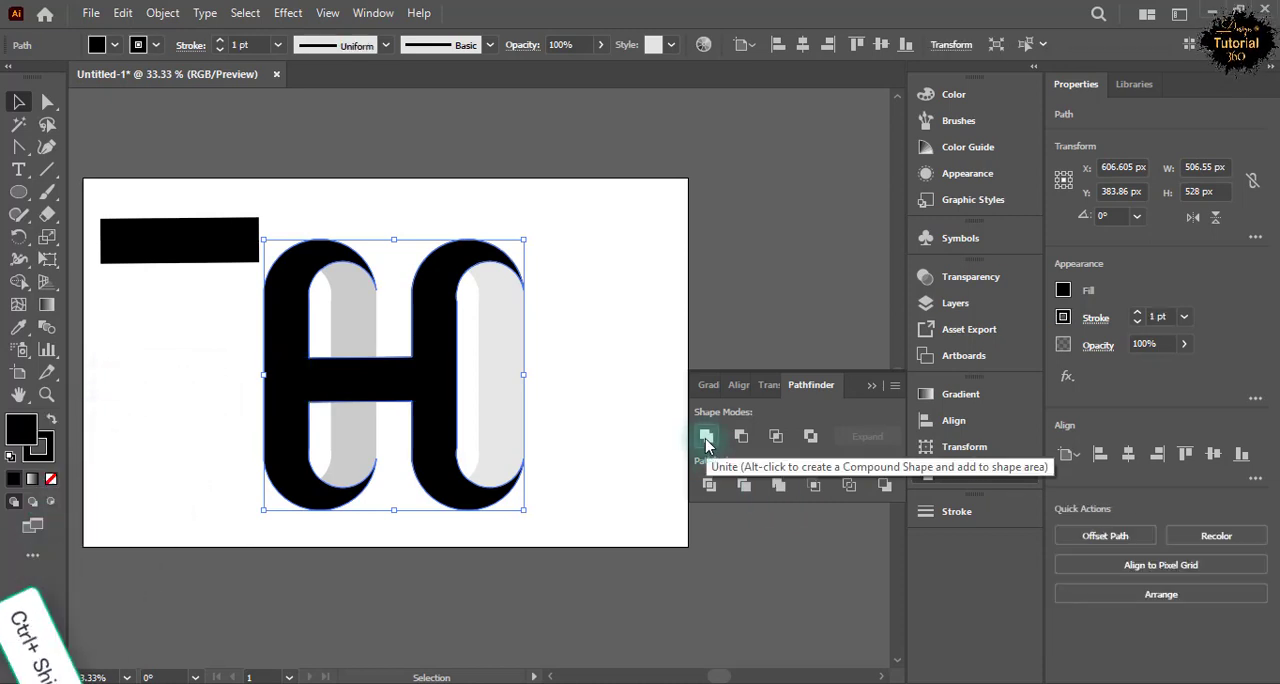
pyautogui.click(587, 396)
# Move the spare black bar below the crossbar and give it a light grey fill with no stroke.
pyautogui.moveTo(207, 249); pyautogui.dragTo(443, 447)
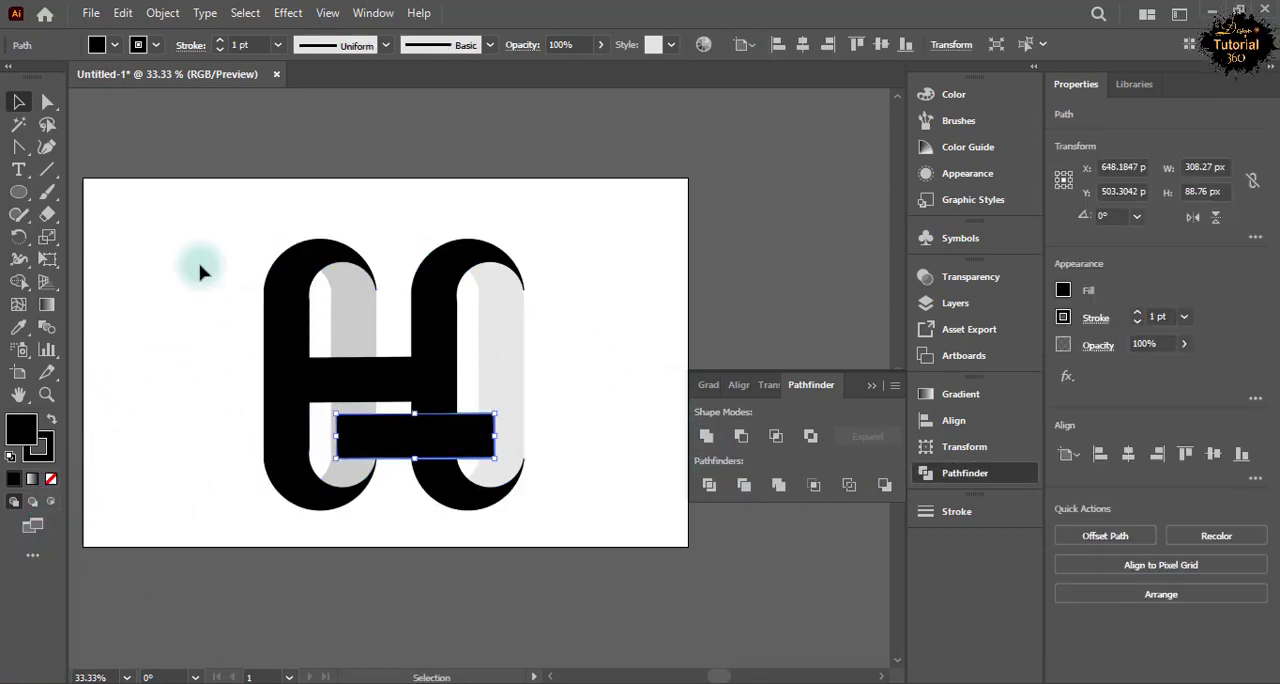
pyautogui.click(112, 46)
pyautogui.click(143, 131)
pyautogui.click(97, 45)
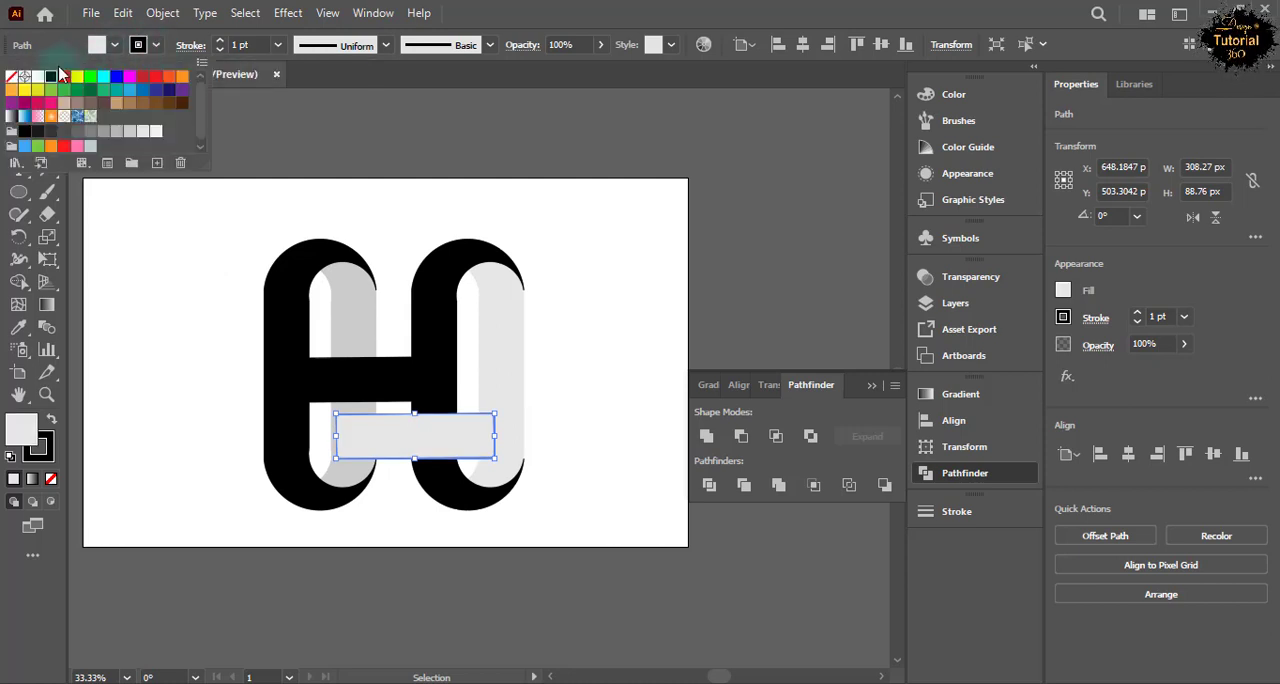
pyautogui.click(191, 294)
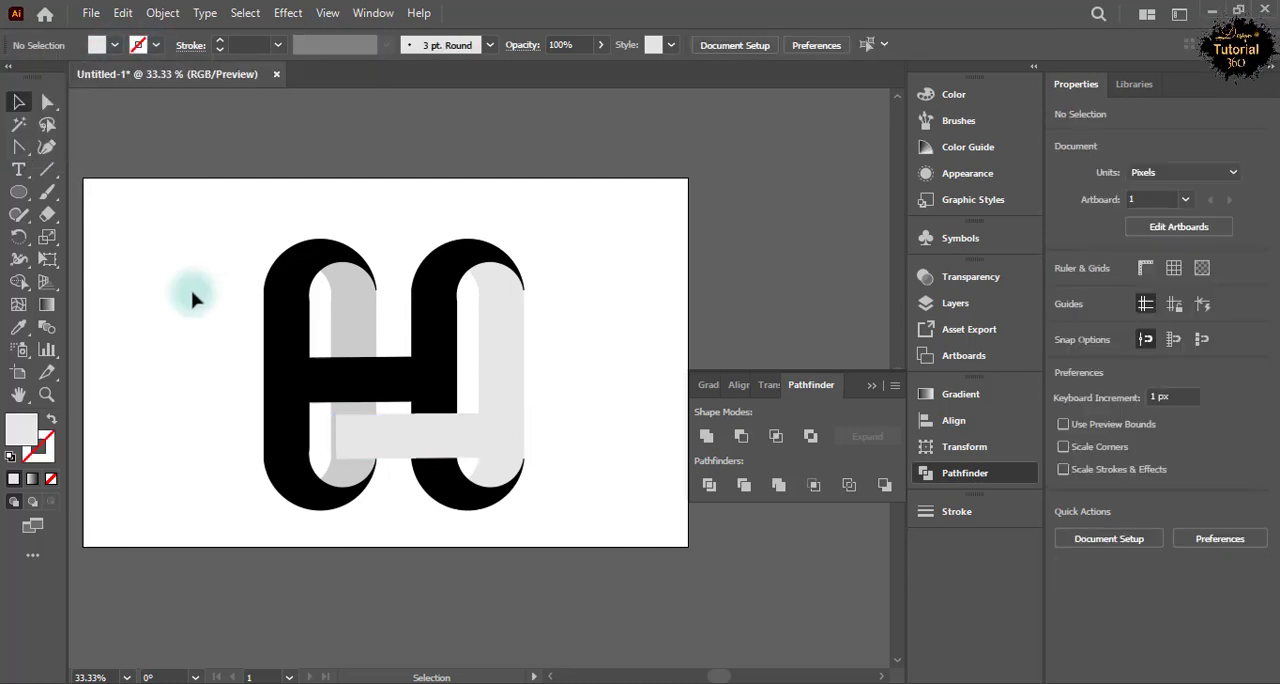
# Send the light grey bar backward behind the black H and move it up so it shows just beneath the crossbar.
pyautogui.click(405, 445)
pyautogui.rightClick(407, 442)
pyautogui.moveTo(456, 590)
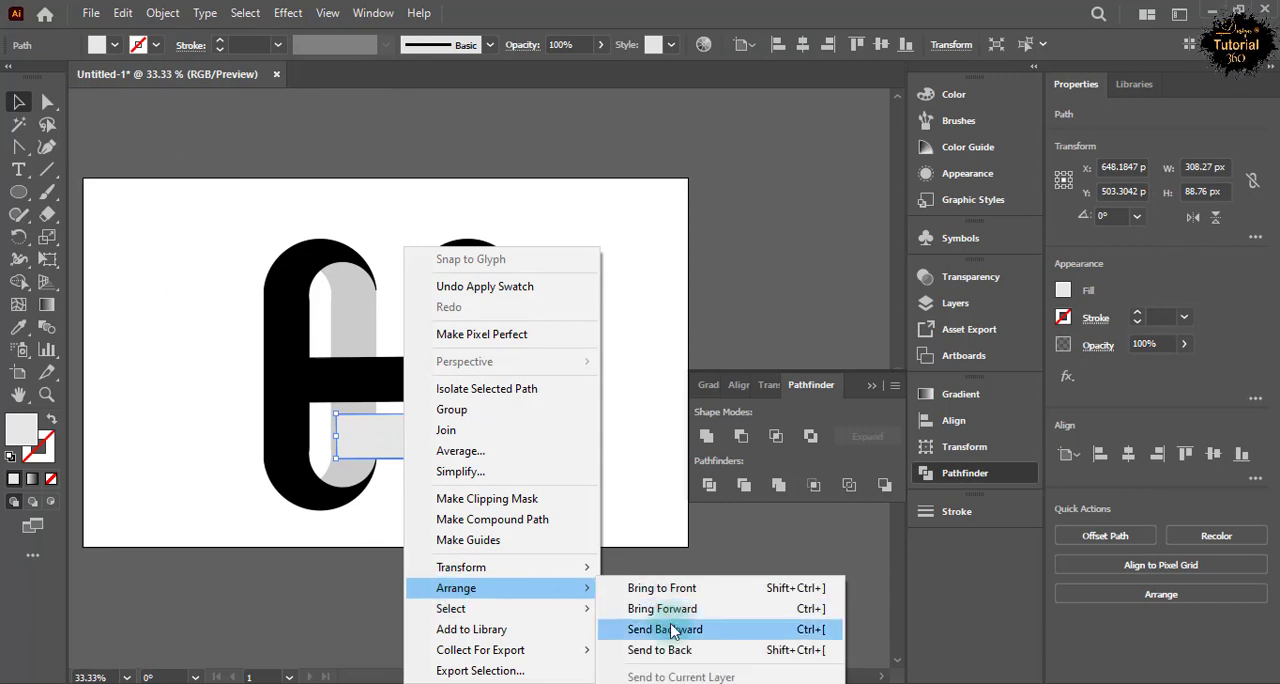
pyautogui.click(665, 629)
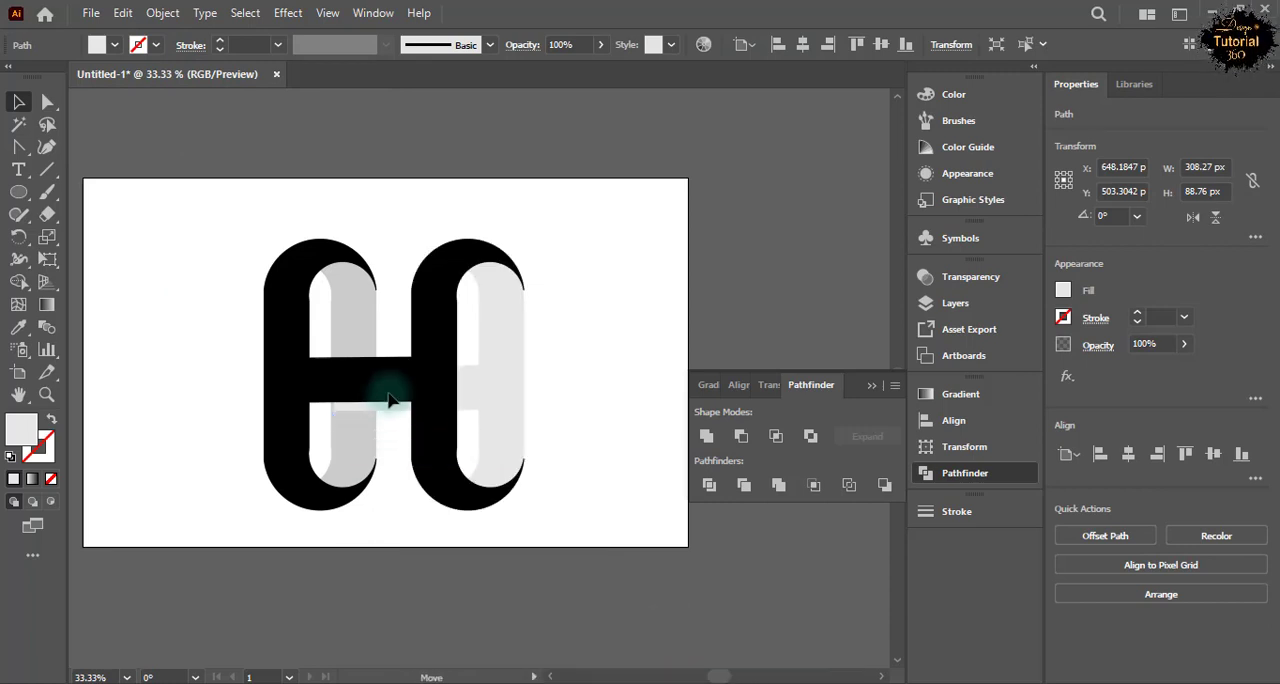
# Fill the second column's inner grey piece with the same darker grey as the first column's piece.
pyautogui.click(350, 465)
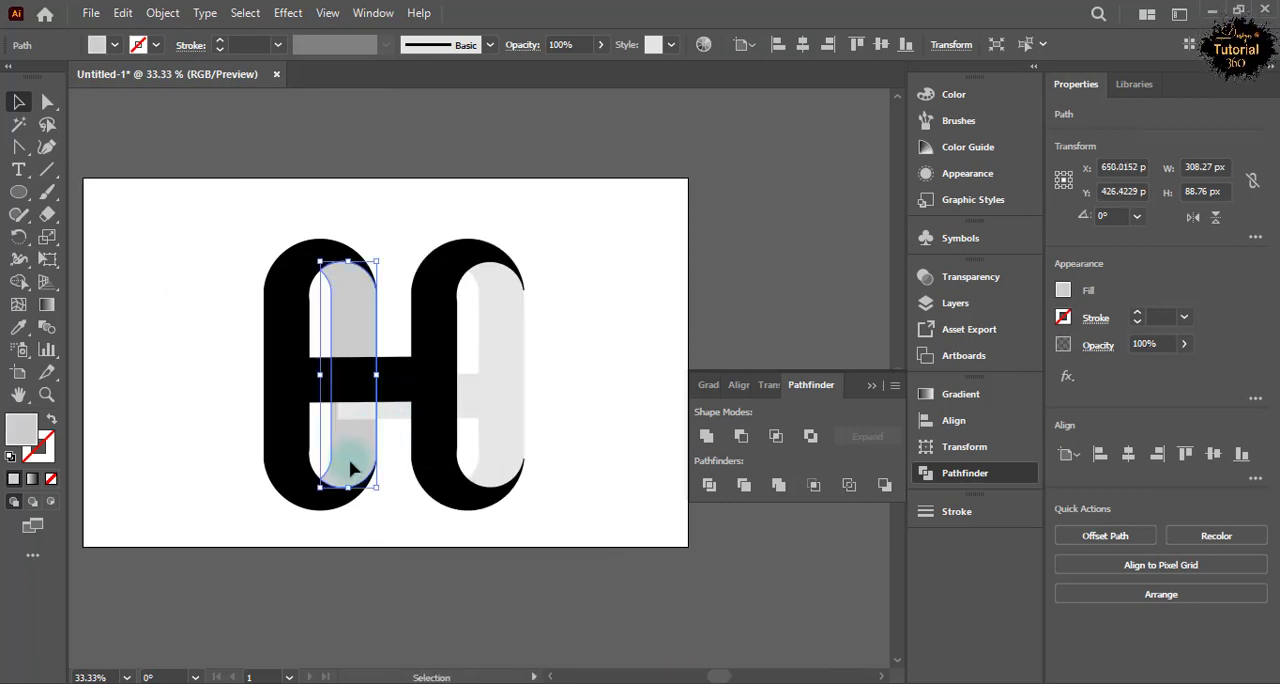
pyautogui.click(146, 52)
pyautogui.click(497, 331)
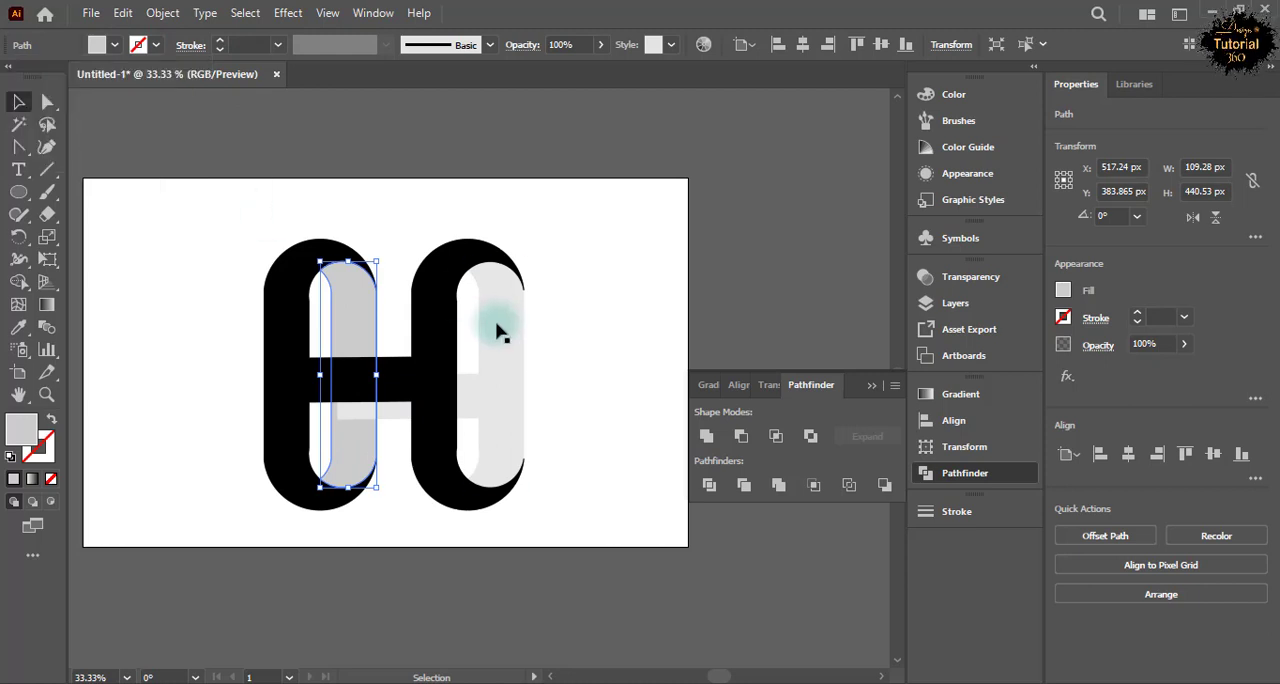
pyautogui.click(115, 45)
pyautogui.click(129, 131)
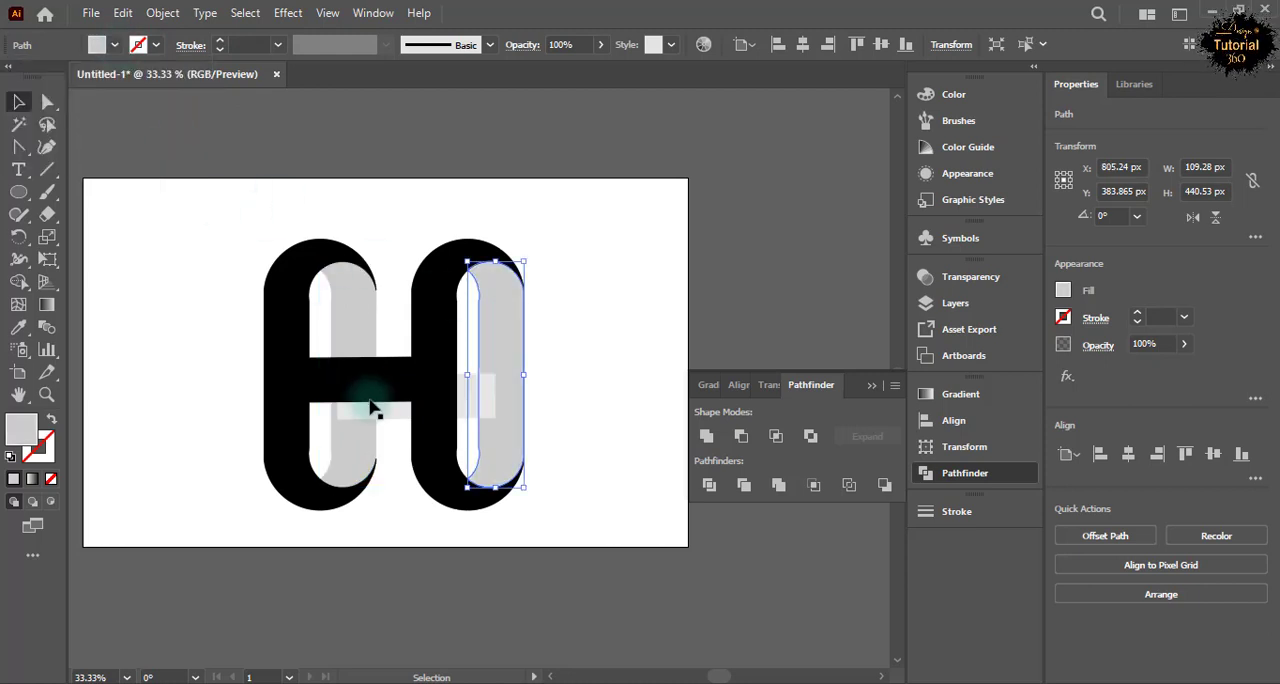
# Fill the lighter grey bar behind the crossbar with the same grey as the inner column pieces.
pyautogui.click(366, 400)
pyautogui.click(115, 45)
pyautogui.click(139, 379)
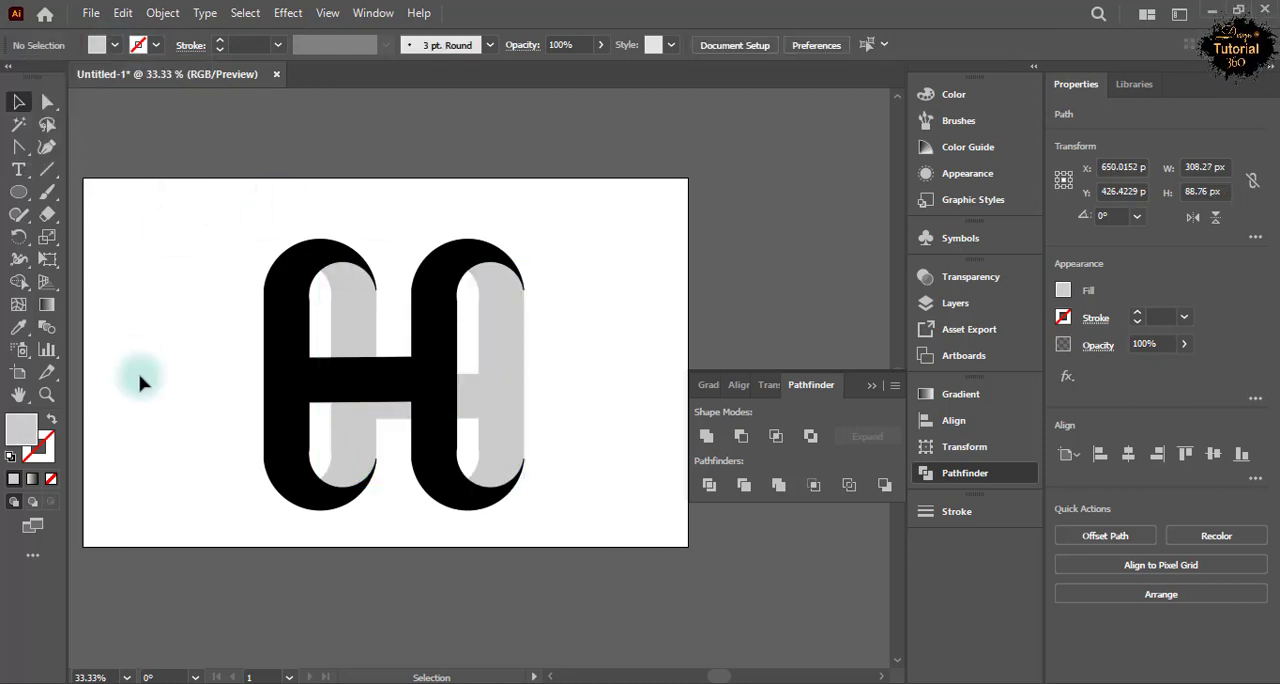
# Unite the grey bar and both grey inner column pieces into a single shadow H with Pathfinder.
pyautogui.click(377, 413)
pyautogui.keyDown('ctrl'); pyautogui.keyDown('shift'); pyautogui.click(362, 445); pyautogui.keyUp('shift'); pyautogui.keyUp('ctrl')
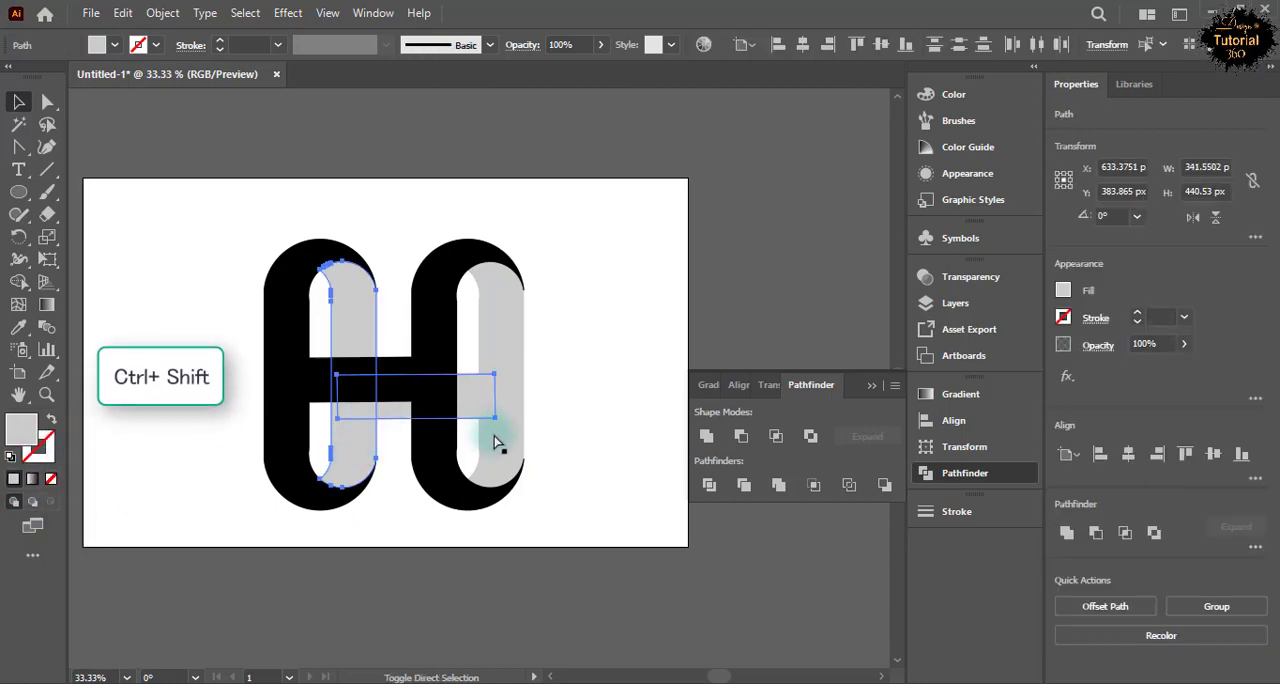
pyautogui.keyDown('ctrl'); pyautogui.keyDown('shift'); pyautogui.click(500, 437); pyautogui.keyUp('shift'); pyautogui.keyUp('ctrl')
pyautogui.click(786, 381)
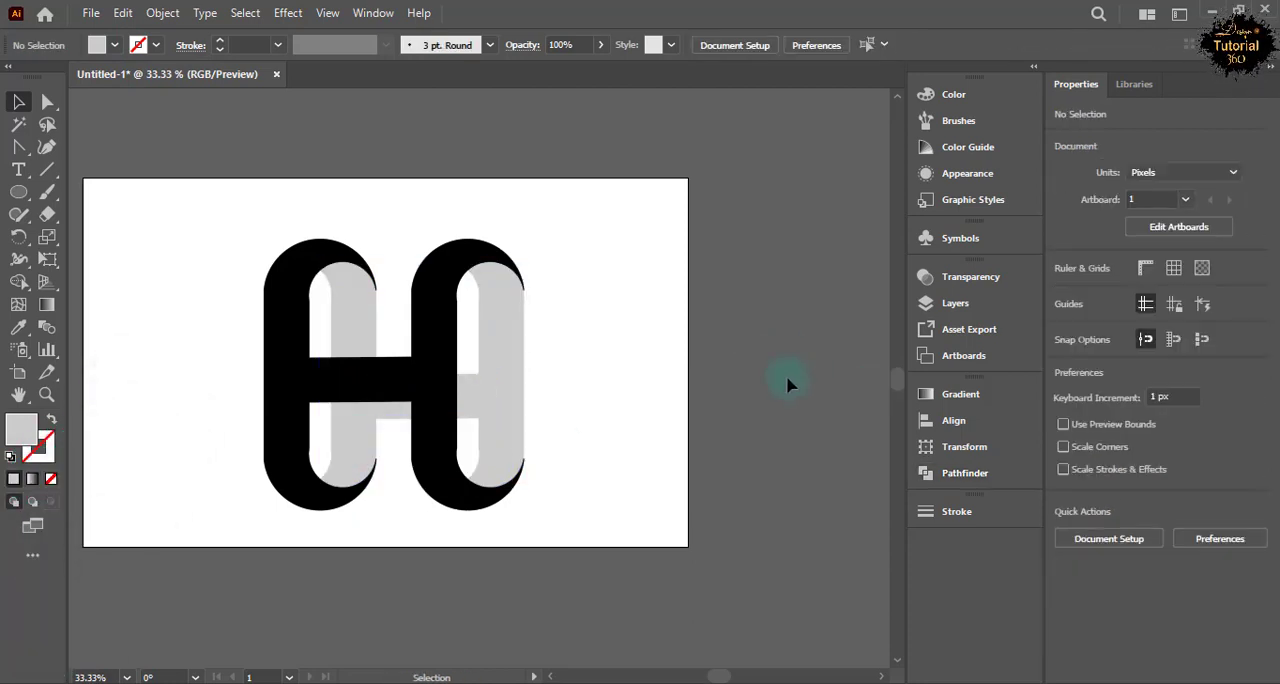
# Fill the black H with a linear gradient from magenta to the R=158 G=0 B=93 swatch.
pyautogui.click(278, 355)
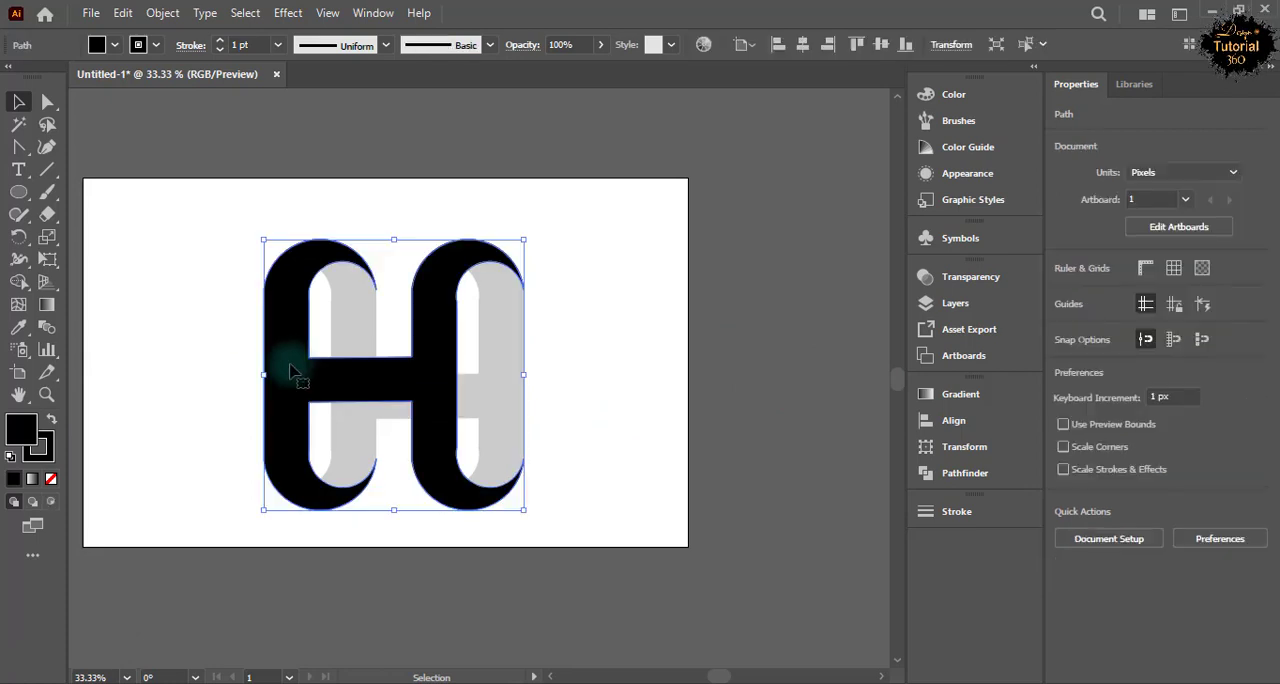
pyautogui.click(946, 395)
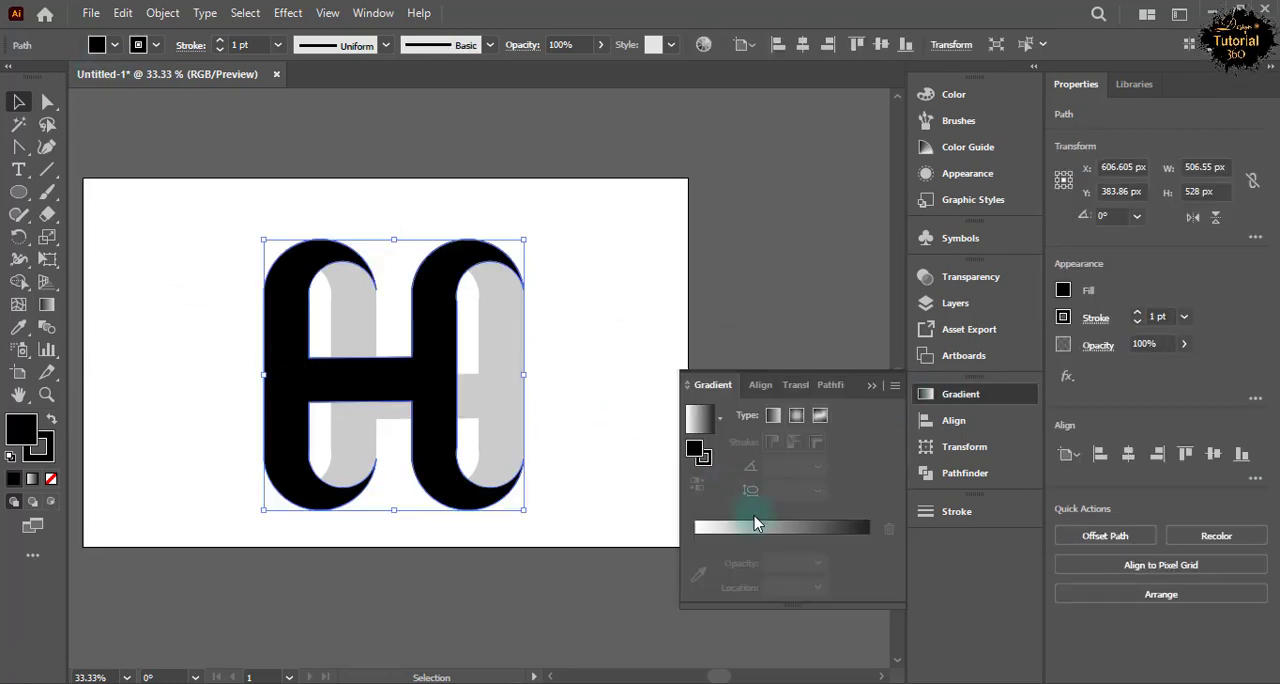
pyautogui.click(755, 524)
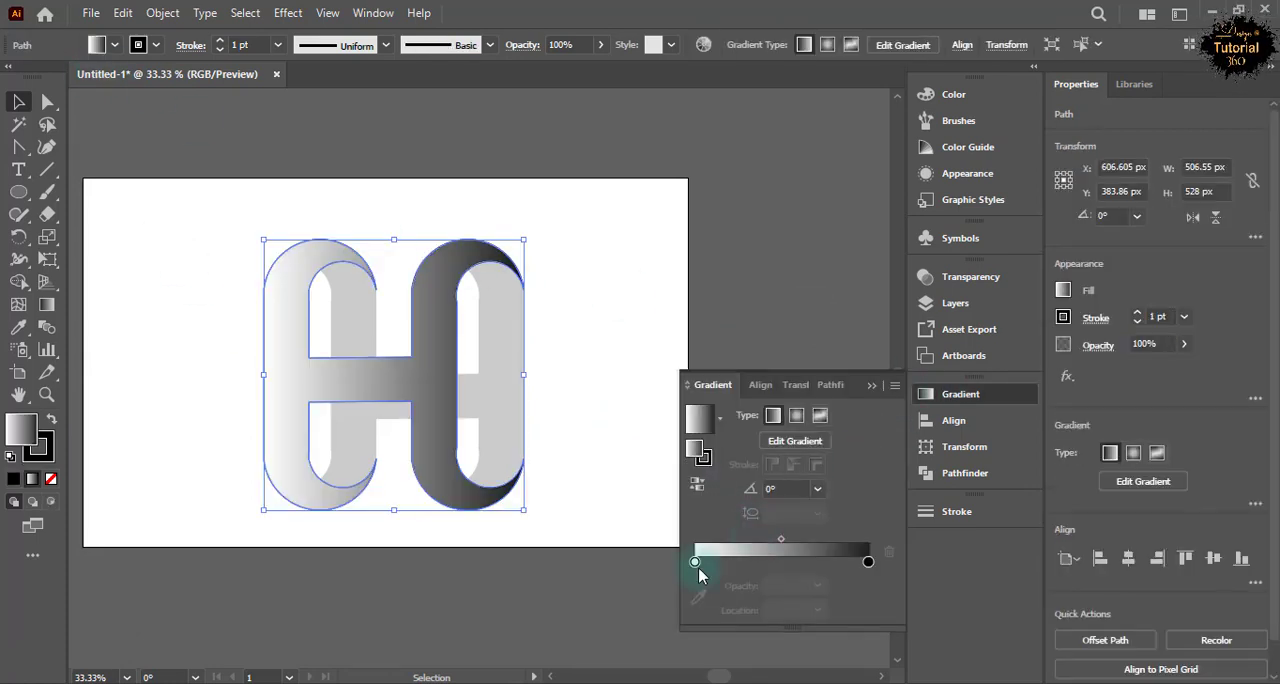
pyautogui.doubleClick(696, 564)
pyautogui.click(745, 356)
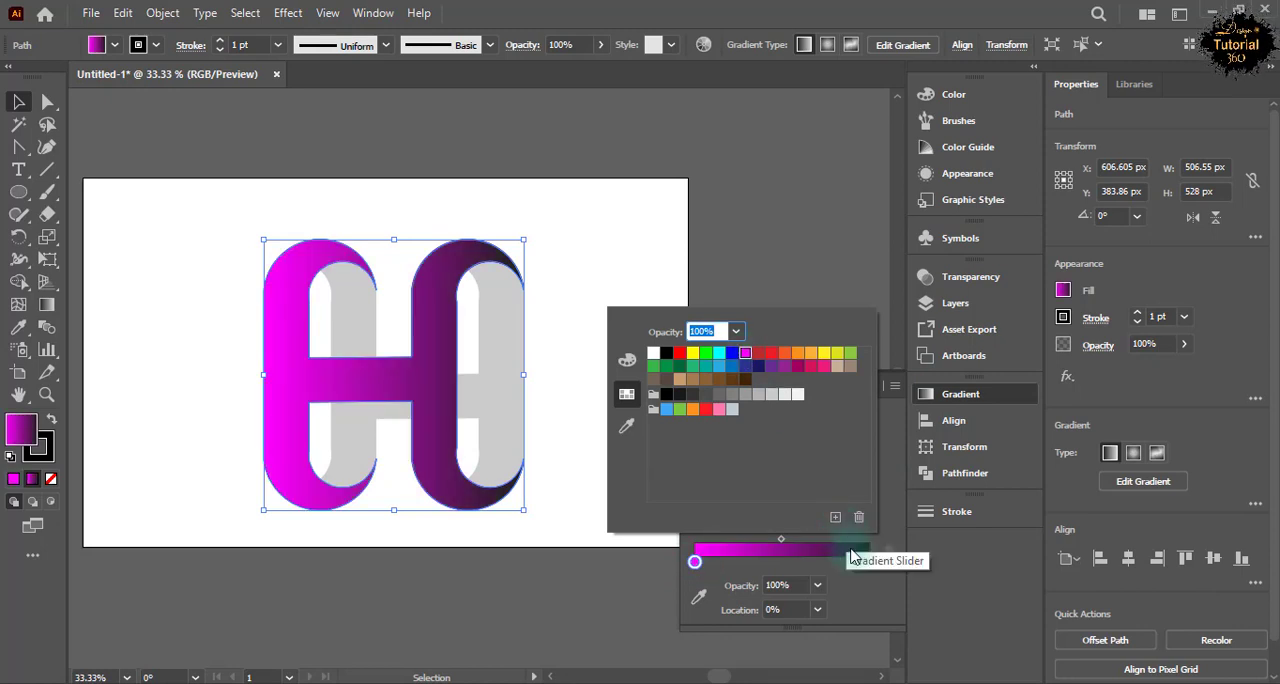
pyautogui.doubleClick(867, 560)
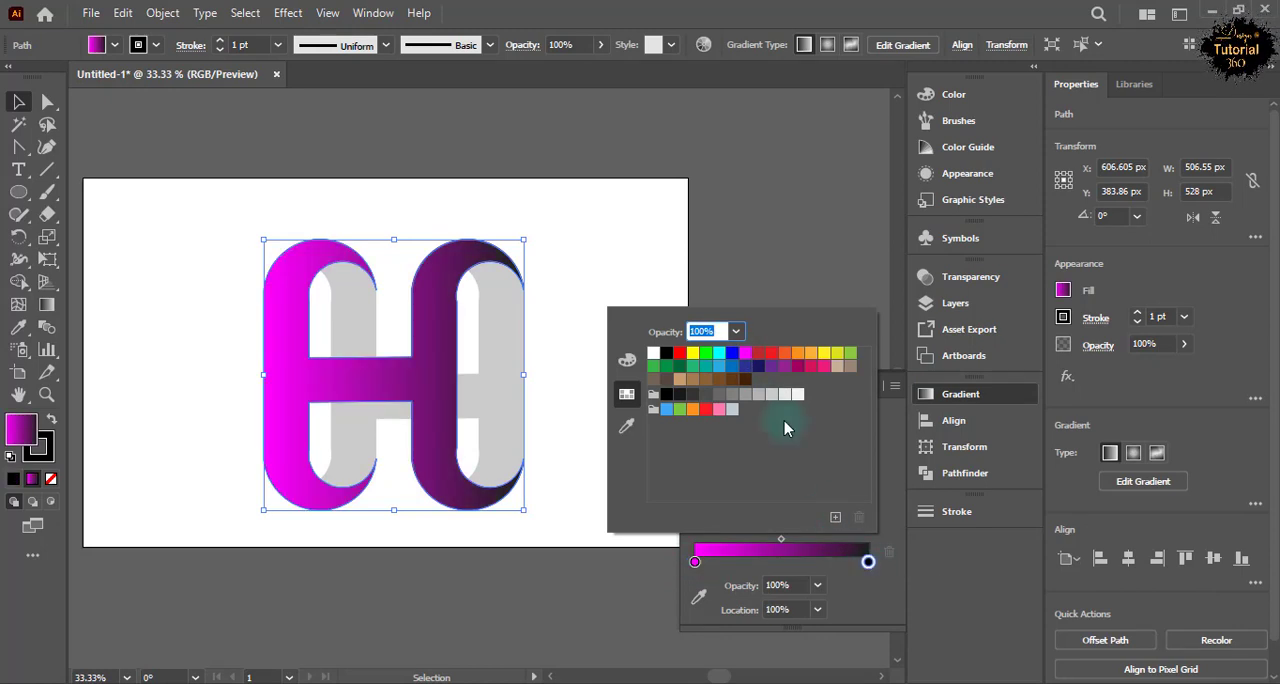
pyautogui.click(796, 369)
# Change the H gradient's end colour to a deep purple, with red set to 82 and blue raised slightly.
pyautogui.click(957, 145)
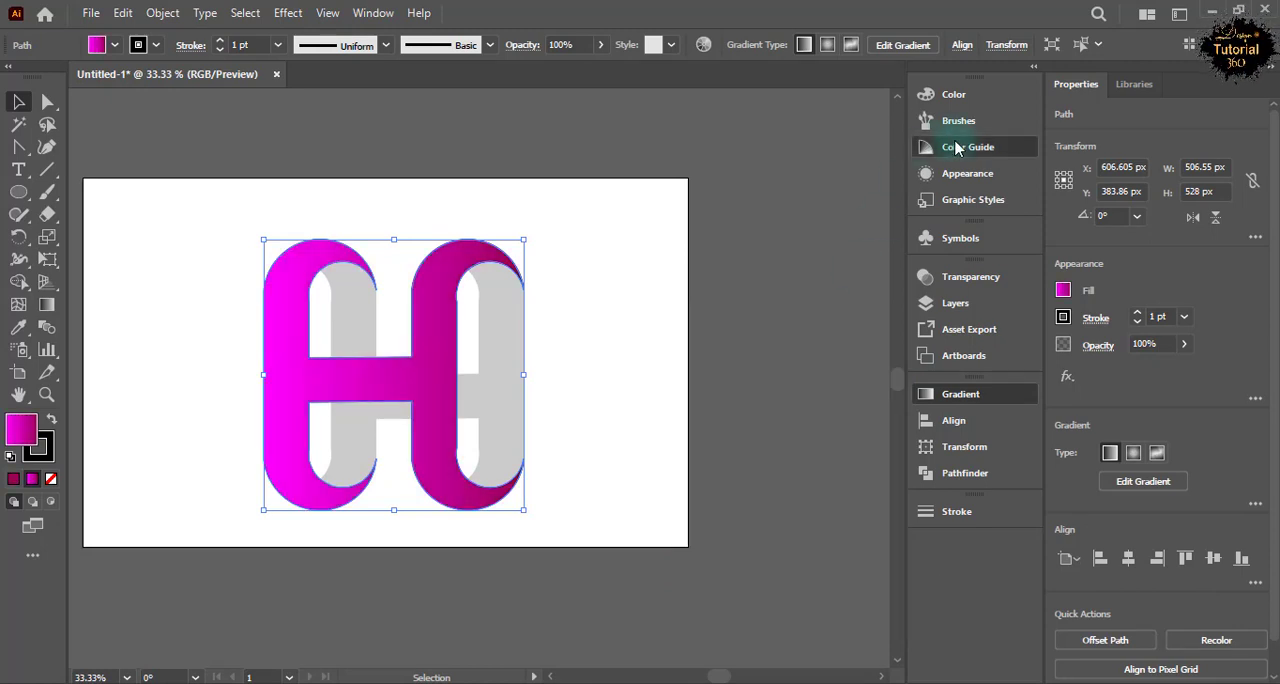
pyautogui.click(956, 123)
pyautogui.click(953, 99)
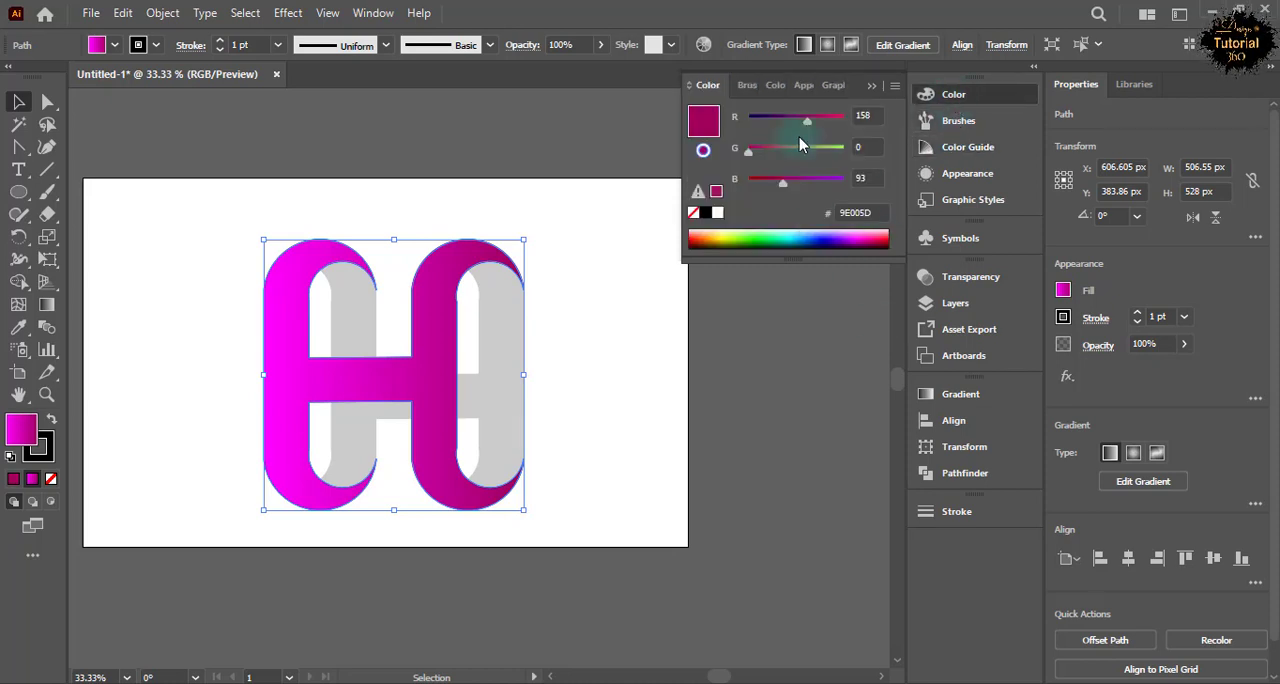
pyautogui.click(955, 394)
pyautogui.click(929, 93)
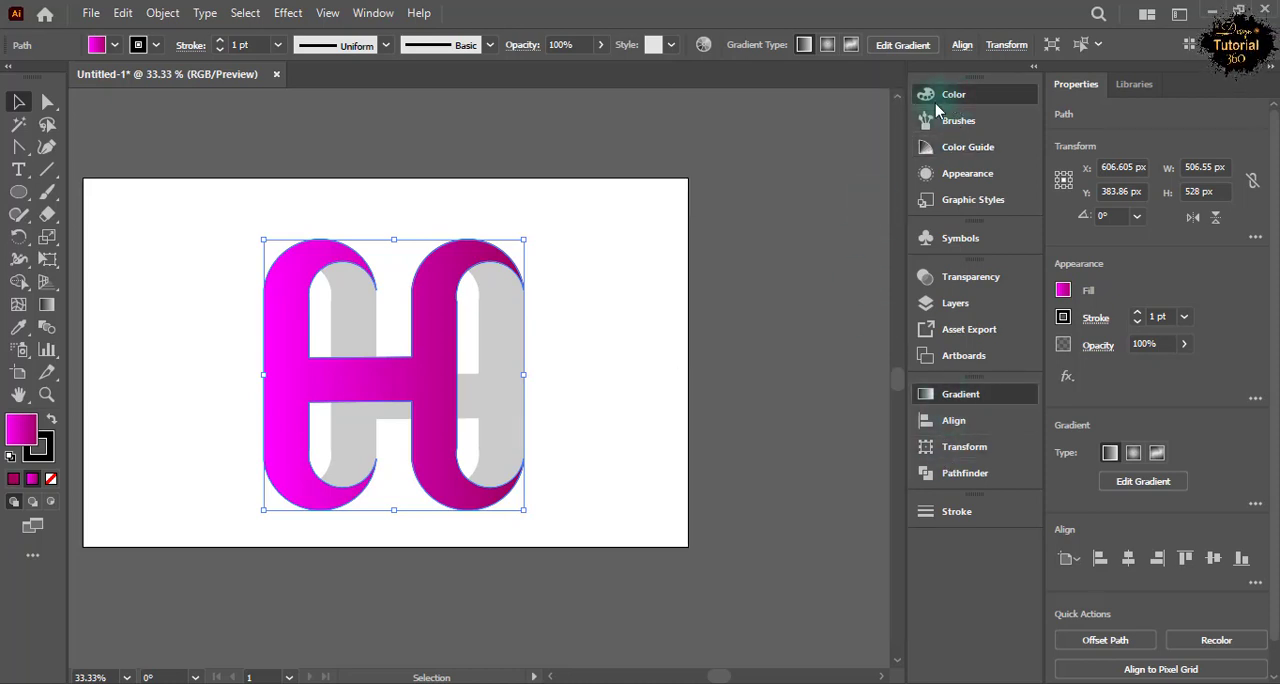
pyautogui.moveTo(783, 117); pyautogui.dragTo(779, 117)
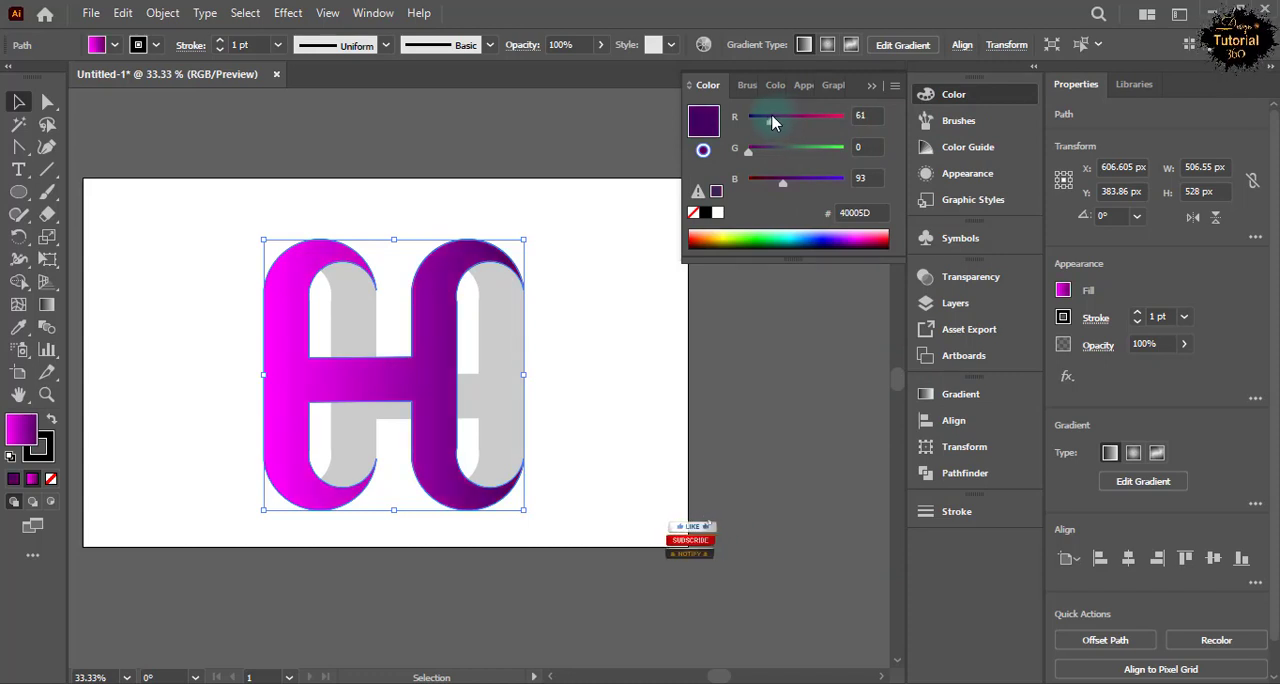
pyautogui.moveTo(778, 125); pyautogui.dragTo(782, 121)
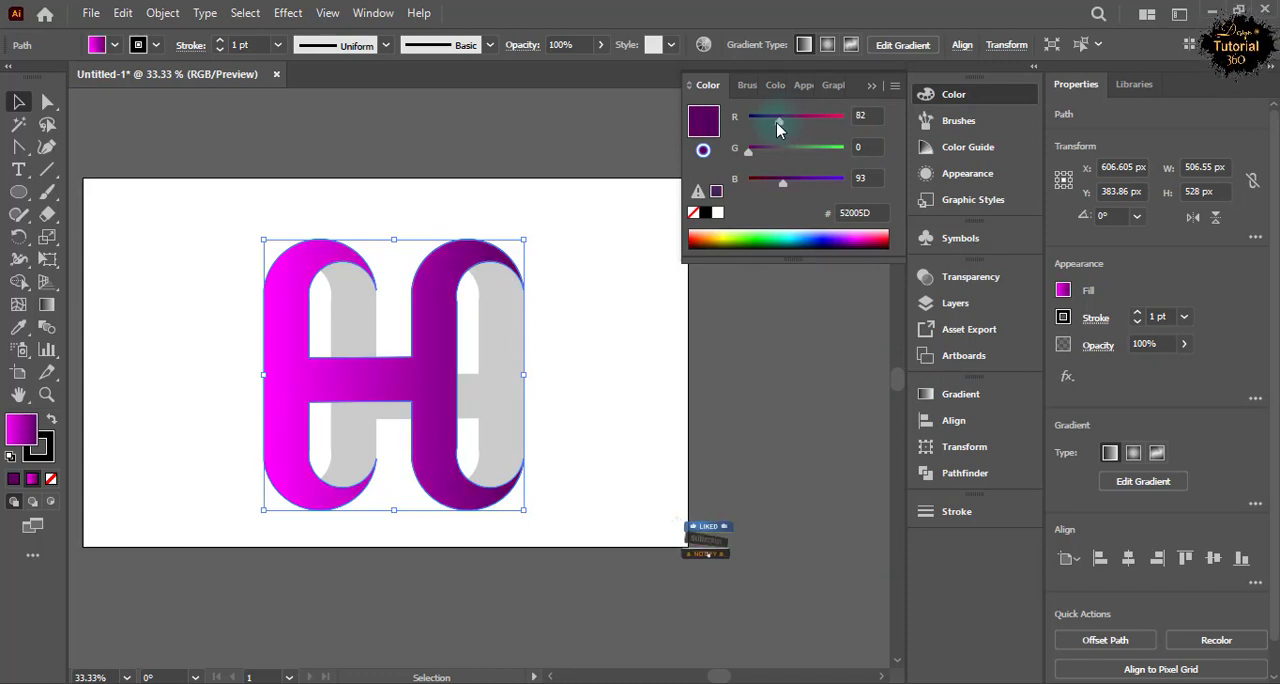
pyautogui.moveTo(783, 183); pyautogui.dragTo(786, 190)
pyautogui.click(874, 86)
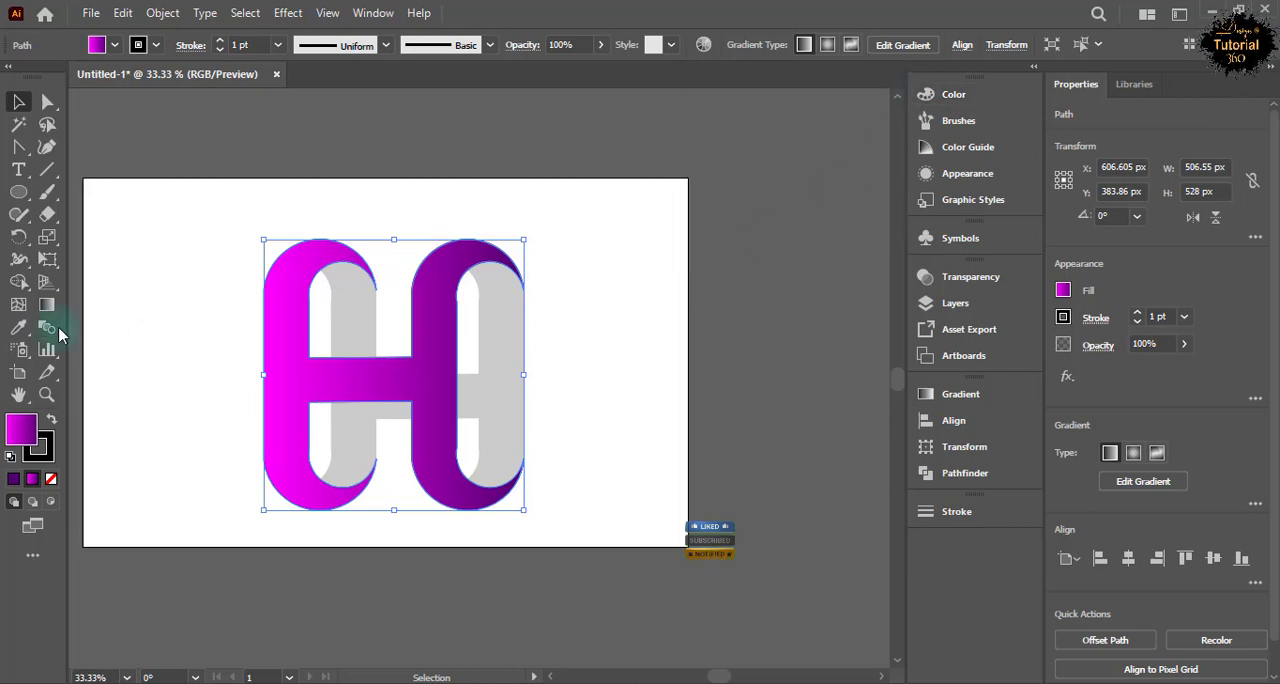
# Remove the black stroke from the magenta-to-purple H.
pyautogui.click(189, 309)
pyautogui.click(429, 391)
pyautogui.click(114, 44)
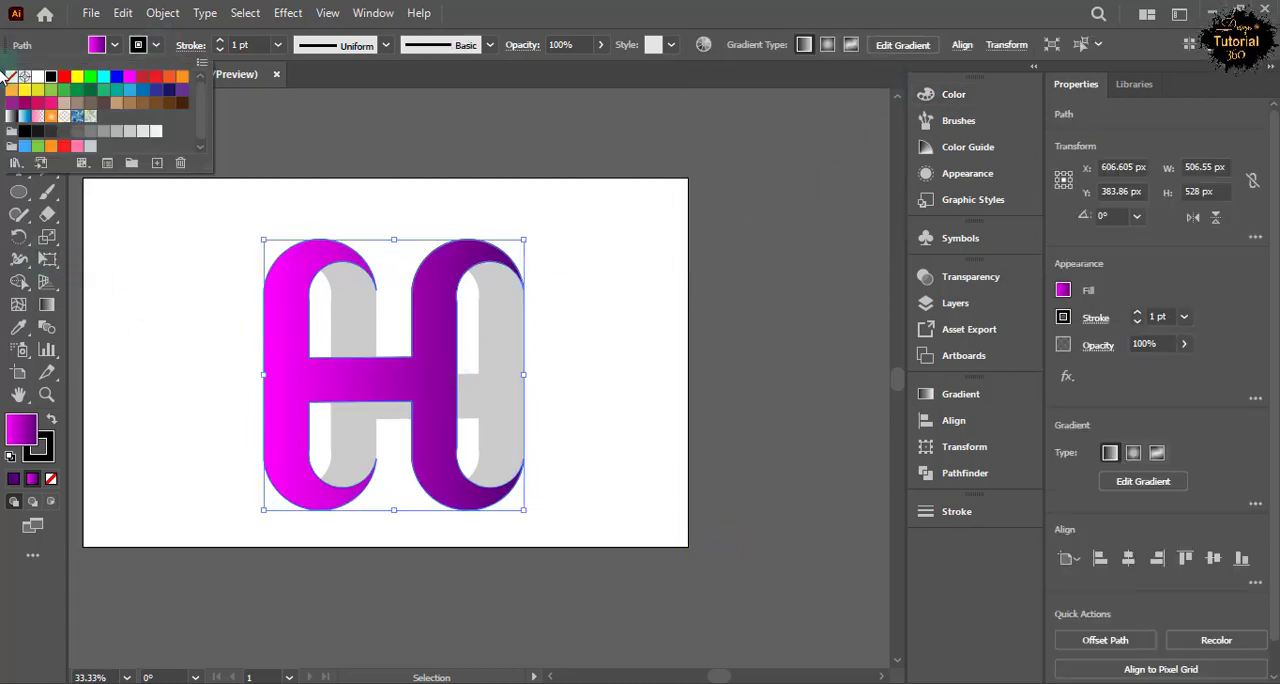
pyautogui.click(10, 77)
pyautogui.click(155, 44)
pyautogui.click(117, 292)
# Redirect the front H's gradient to run nearly vertically, from magenta at the top to deep purple at the base.
pyautogui.click(285, 375)
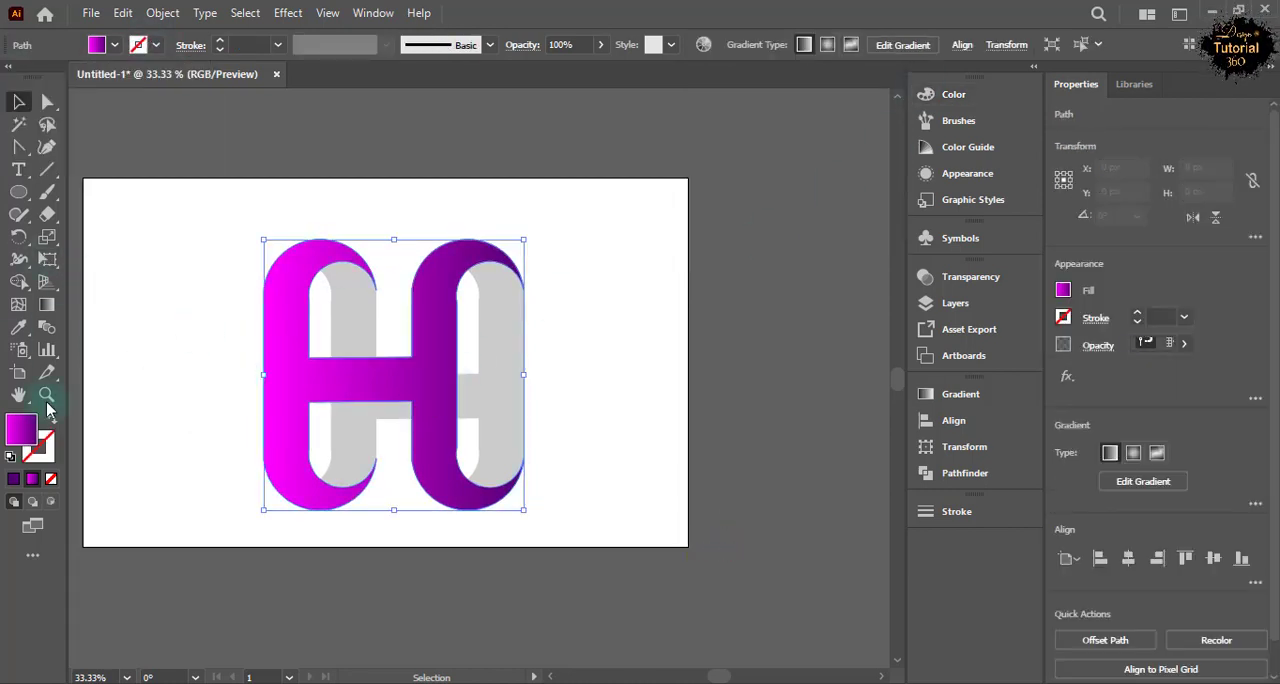
pyautogui.click(55, 301)
pyautogui.moveTo(277, 238); pyautogui.dragTo(426, 499)
pyautogui.moveTo(387, 234); pyautogui.dragTo(399, 523)
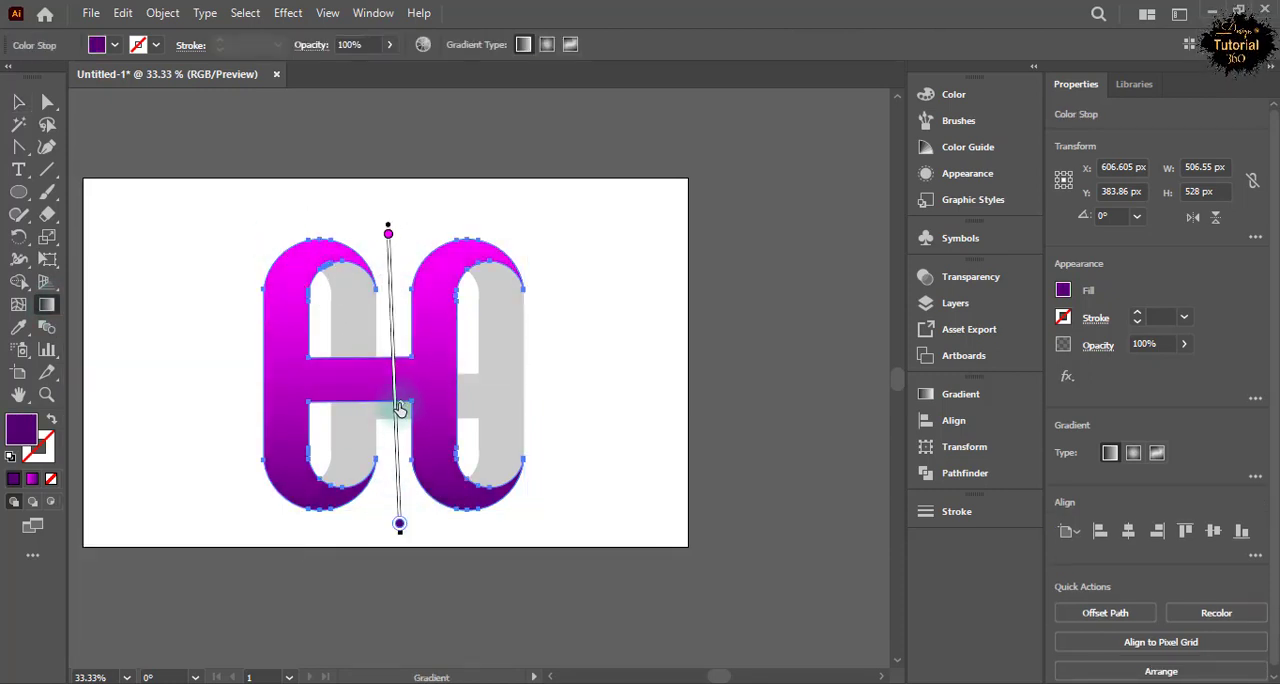
pyautogui.click(18, 101)
pyautogui.click(150, 291)
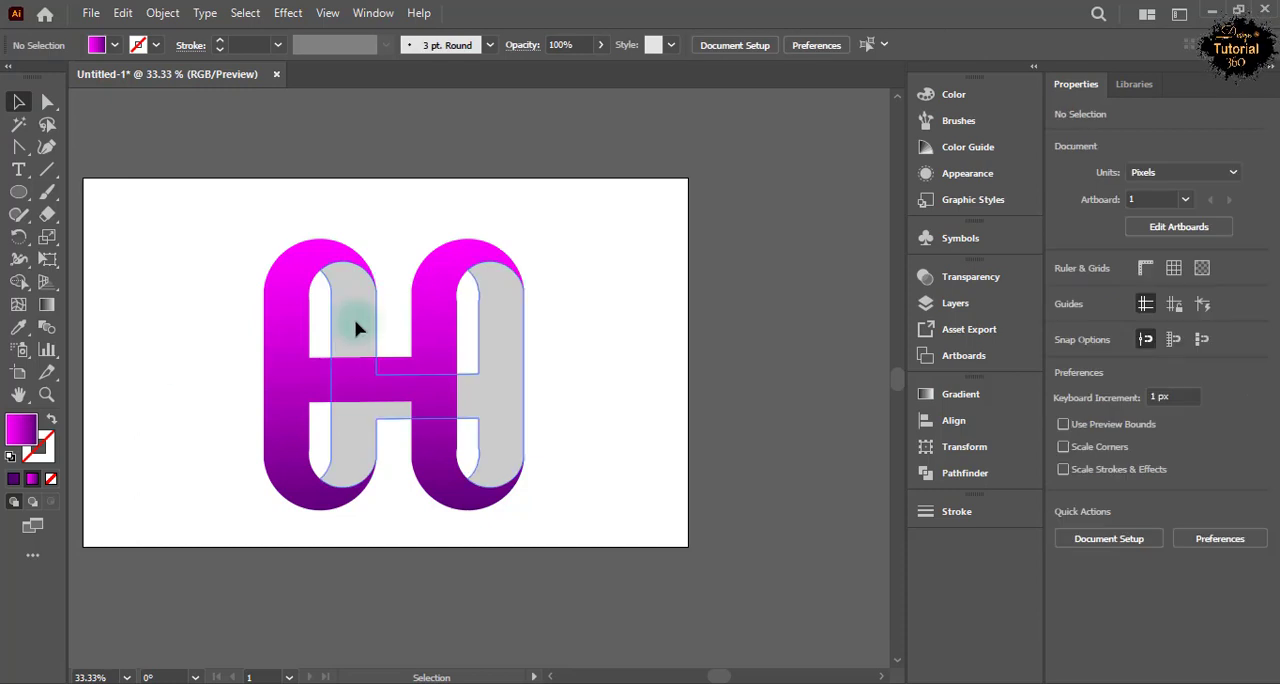
# Fill the grey shadow H with a linear gradient from white to medium light grey.
pyautogui.click(360, 323)
pyautogui.click(925, 396)
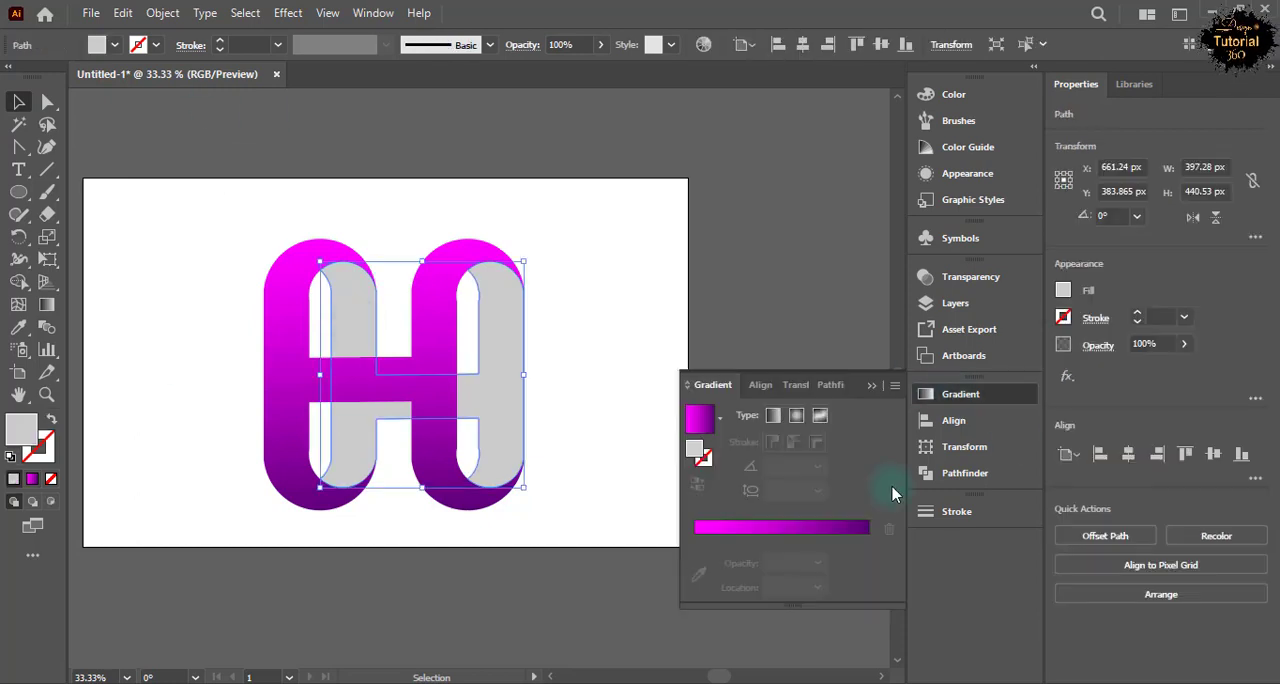
pyautogui.click(720, 425)
pyautogui.scroll(2, 609, 525)
pyautogui.click(614, 453)
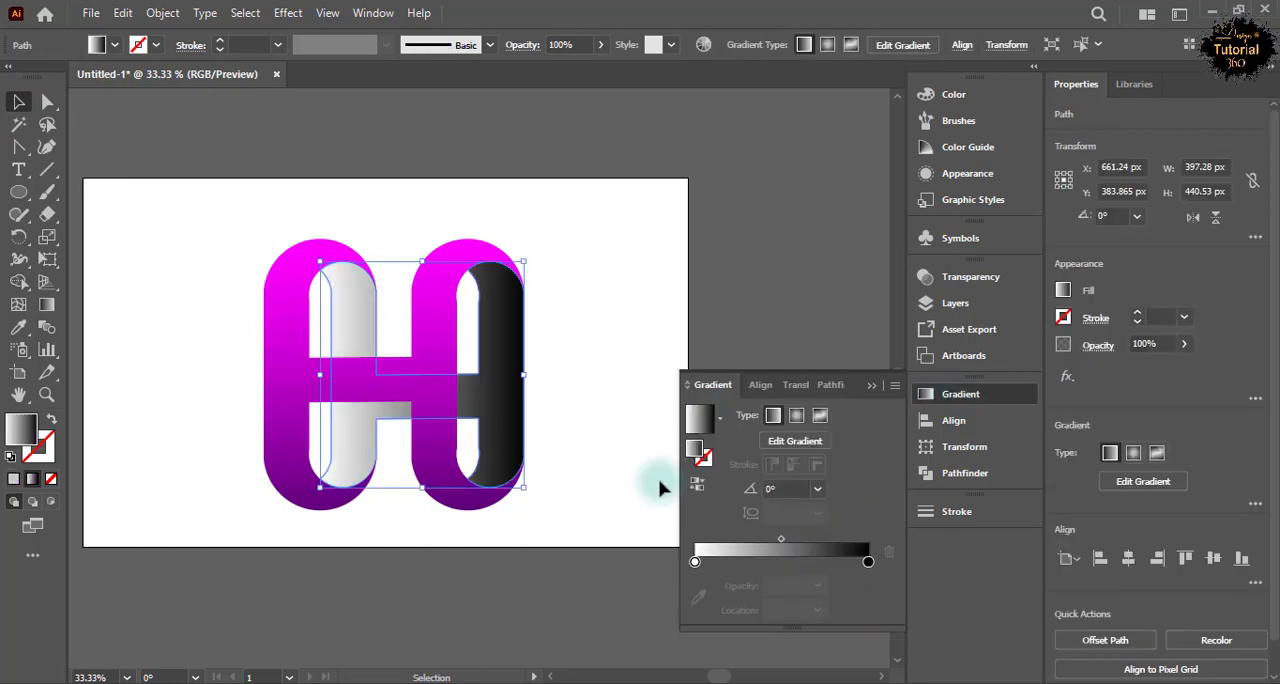
pyautogui.click(868, 562)
pyautogui.doubleClick(868, 563)
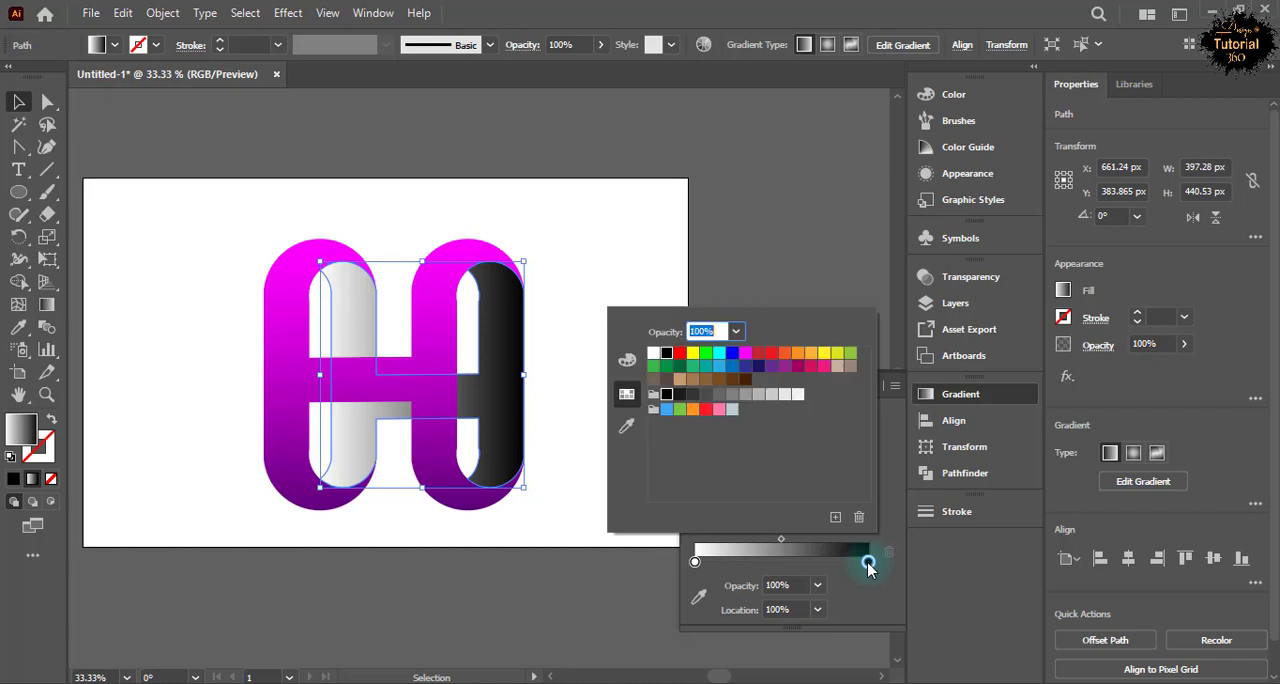
pyautogui.click(758, 396)
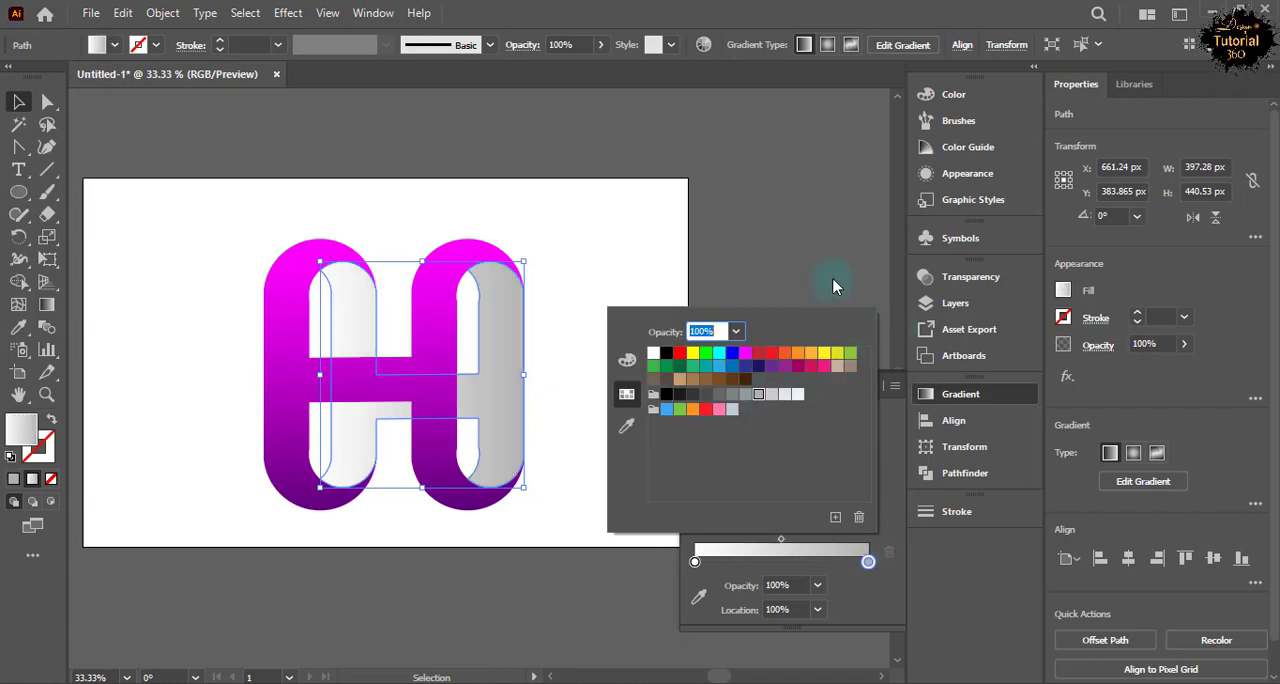
pyautogui.click(770, 323)
# Redirect the shadow H's gradient nearly vertically, with white at the top, and shift its midpoint towards the white end.
pyautogui.click(46, 305)
pyautogui.moveTo(406, 242)
pyautogui.mouseDown()
pyautogui.moveTo(414, 503)
pyautogui.moveTo(434, 500)
pyautogui.mouseUp()
pyautogui.moveTo(432, 378); pyautogui.dragTo(419, 300)
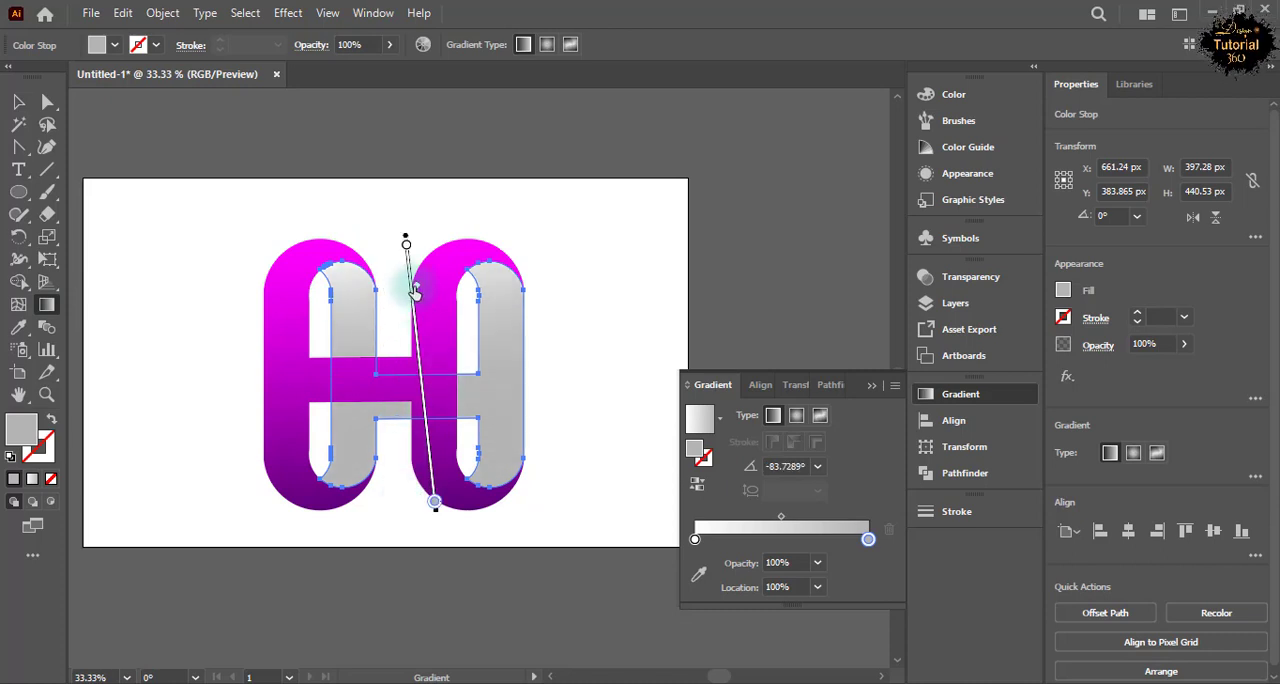
pyautogui.click(18, 102)
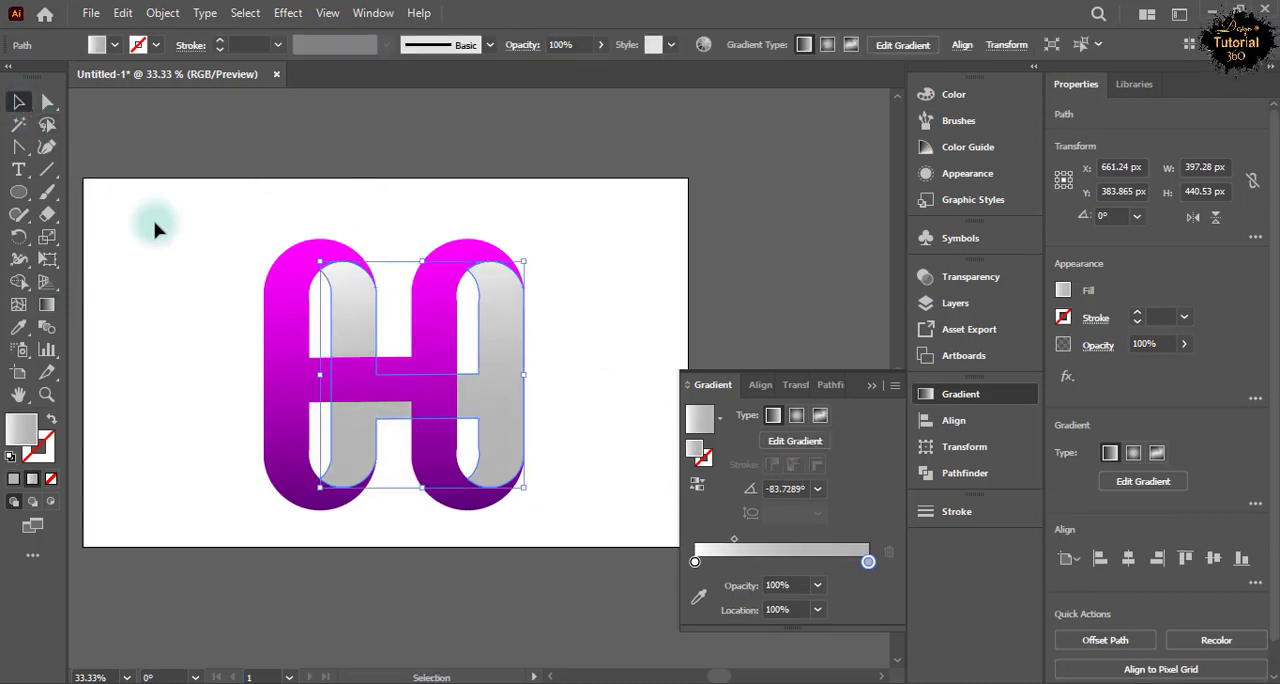
pyautogui.click(157, 223)
# Recolour the shadow H's gradient, giving the end stop a lighter grey and the white stop a very light grey.
pyautogui.click(497, 426)
pyautogui.click(868, 562)
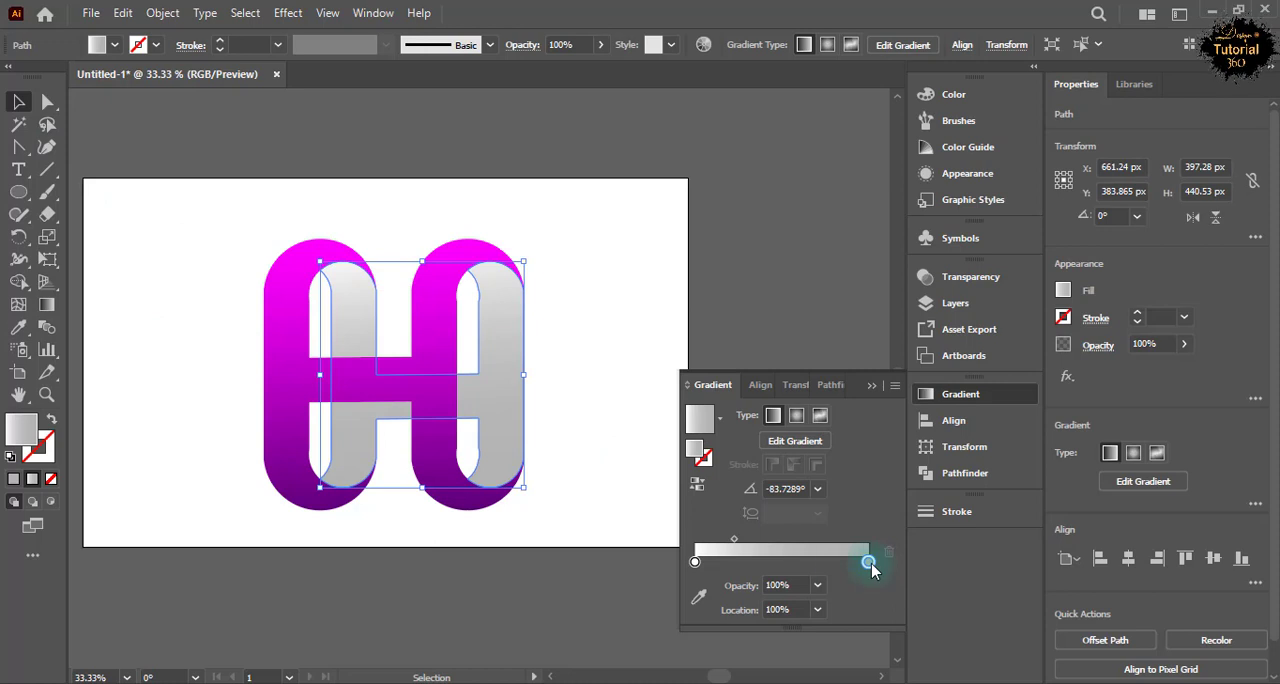
pyautogui.doubleClick(868, 562)
pyautogui.doubleClick(695, 563)
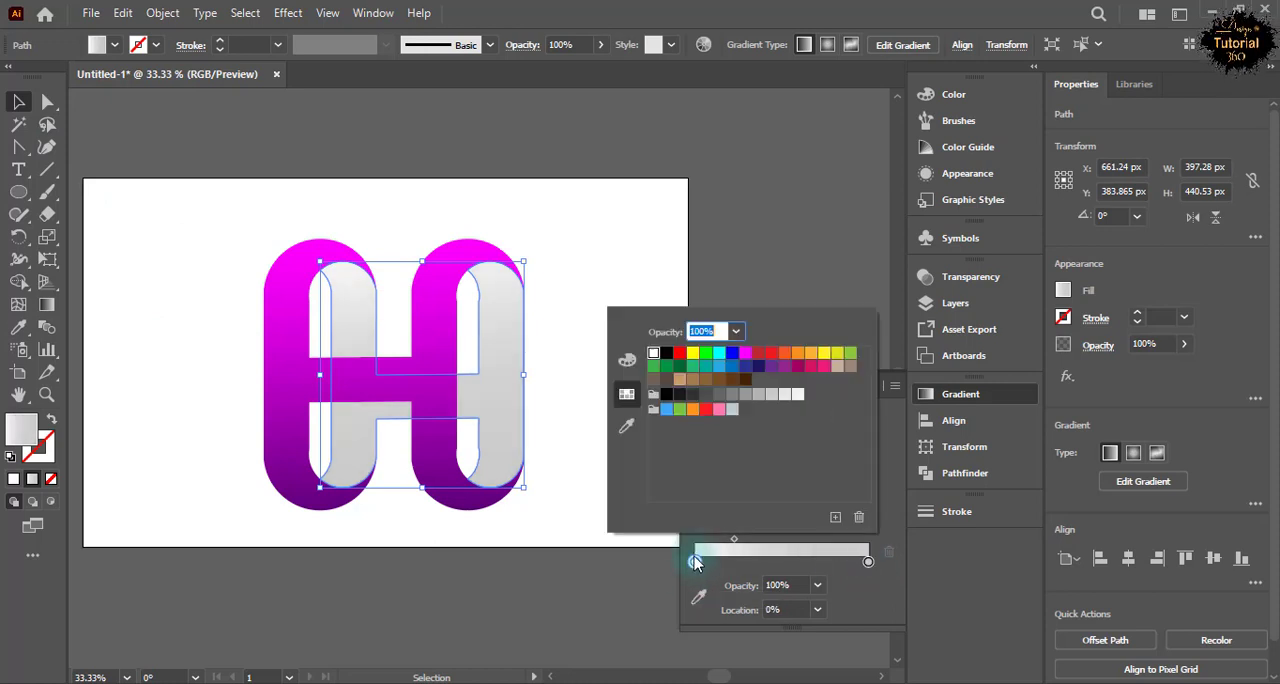
pyautogui.click(785, 395)
pyautogui.click(822, 291)
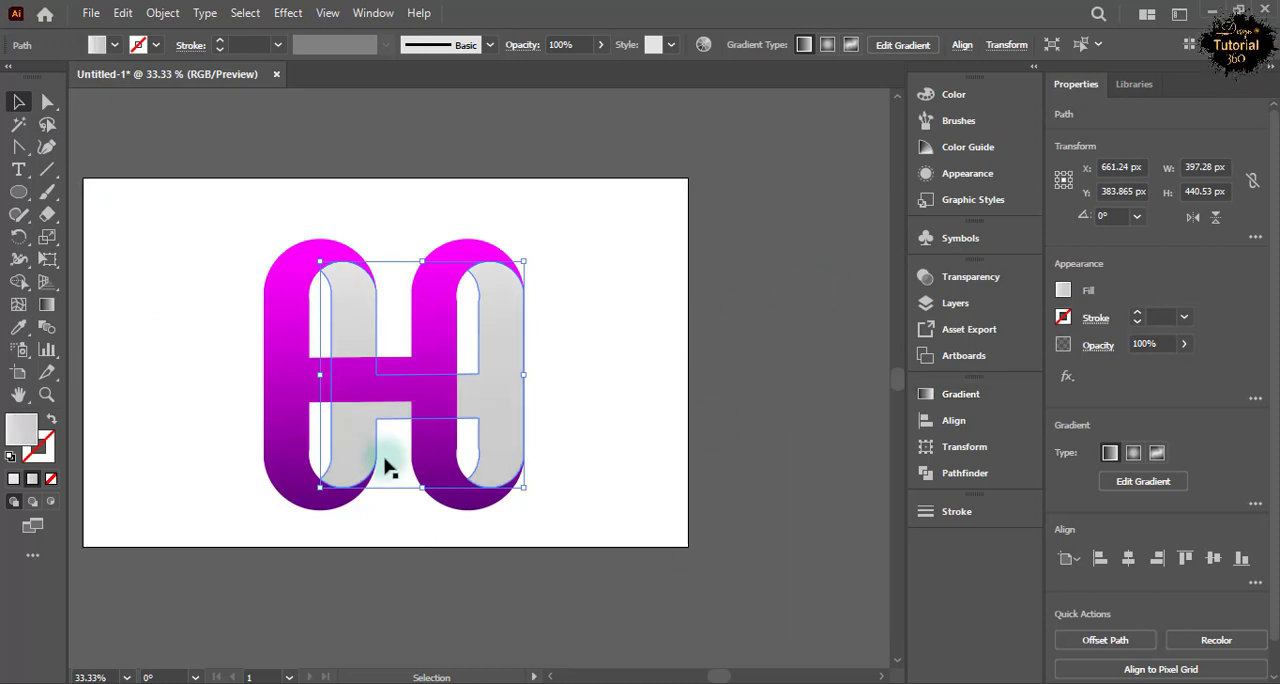
# Select the whole H logo and move it up and slightly left on the artboard.
pyautogui.click(213, 418)
pyautogui.moveTo(228, 242); pyautogui.dragTo(485, 520)
pyautogui.moveTo(446, 395)
pyautogui.mouseDown()
pyautogui.moveTo(445, 367)
pyautogui.moveTo(435, 374)
pyautogui.mouseUp()
pyautogui.click(577, 358)
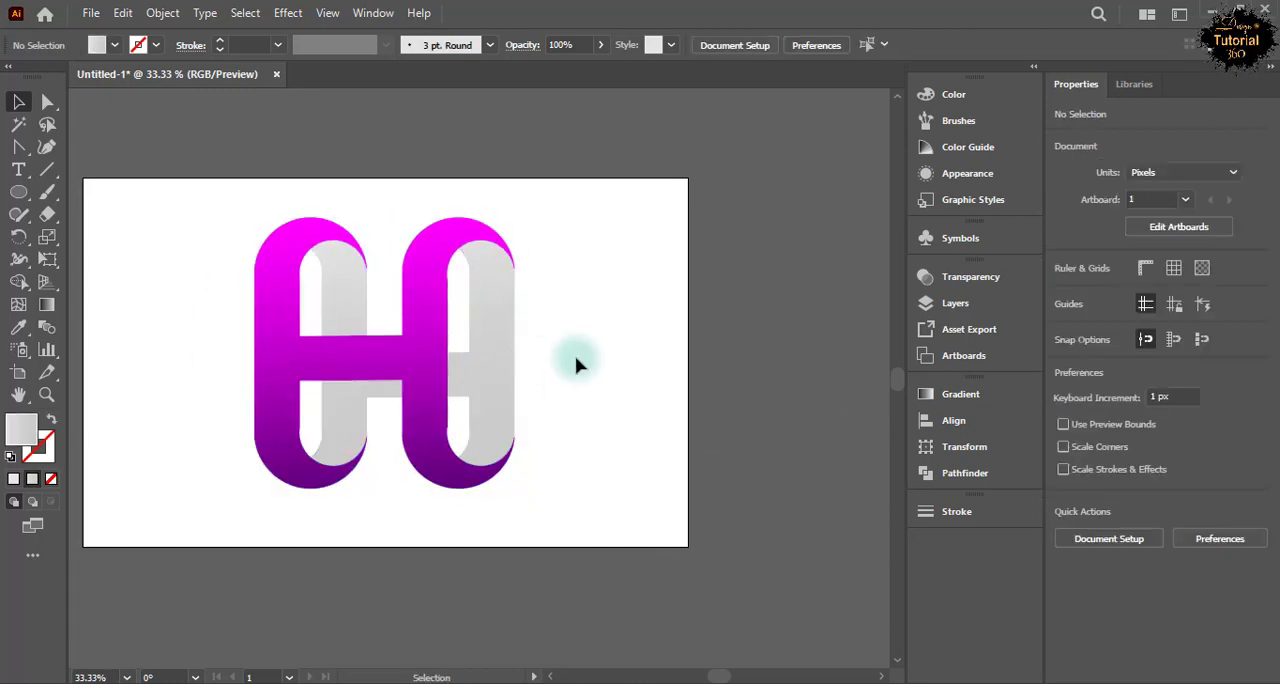
# Draw a circle about 179 px wide beside the logo's lower left and fill it with a white-to-black gradient.
pyautogui.click(18, 192)
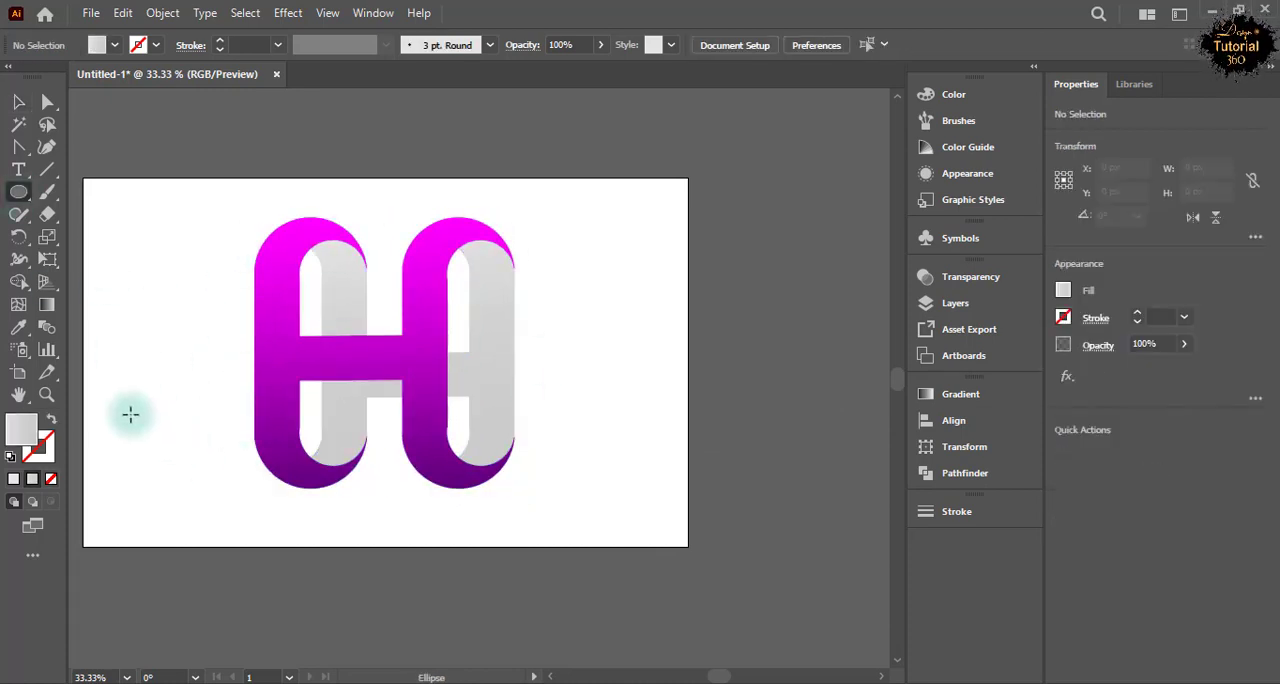
pyautogui.moveTo(131, 414); pyautogui.dragTo(223, 478)
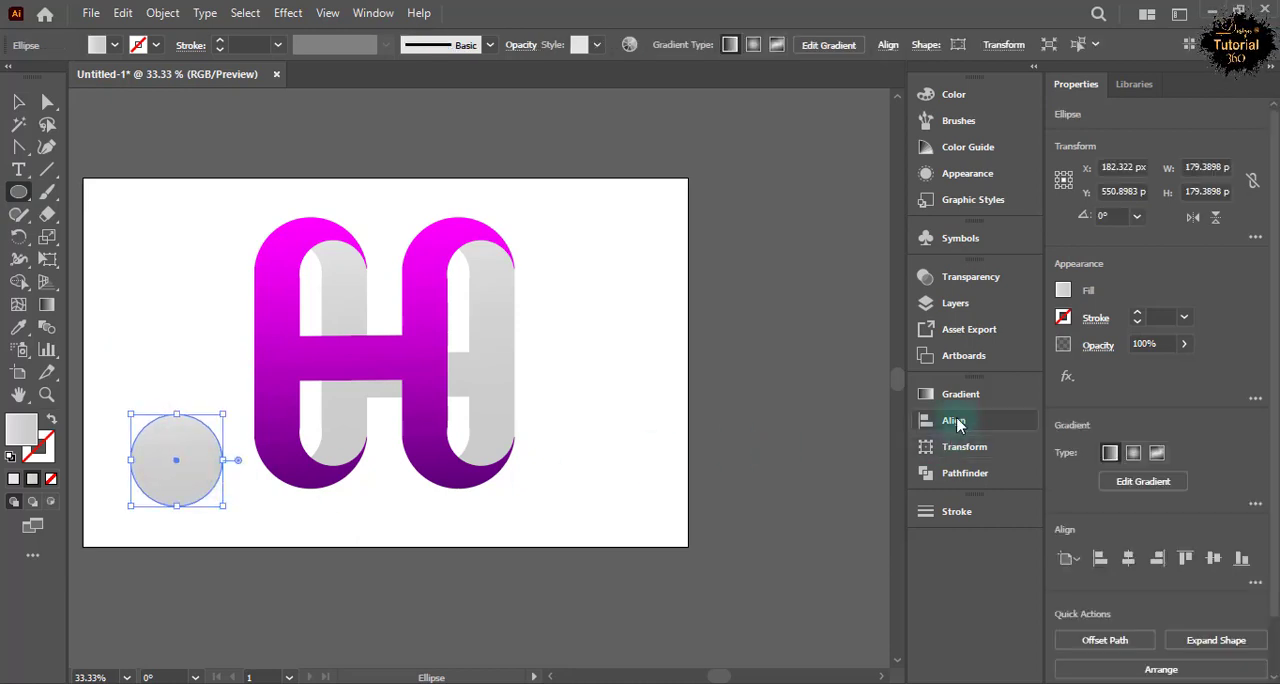
pyautogui.click(960, 394)
pyautogui.click(719, 420)
pyautogui.click(628, 456)
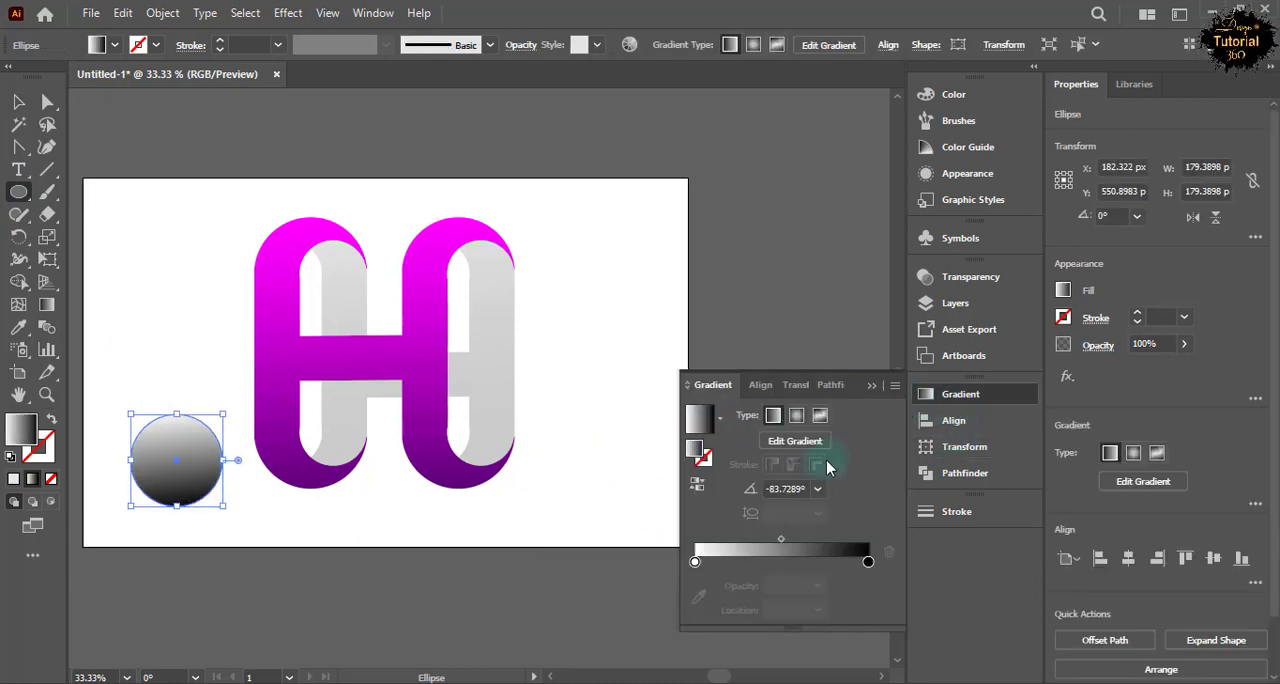
# Make the circle's gradient radial, reverse it to put black in the centre, and set the outer white stop's opacity to 0%.
pyautogui.click(796, 415)
pyautogui.click(697, 483)
pyautogui.click(868, 563)
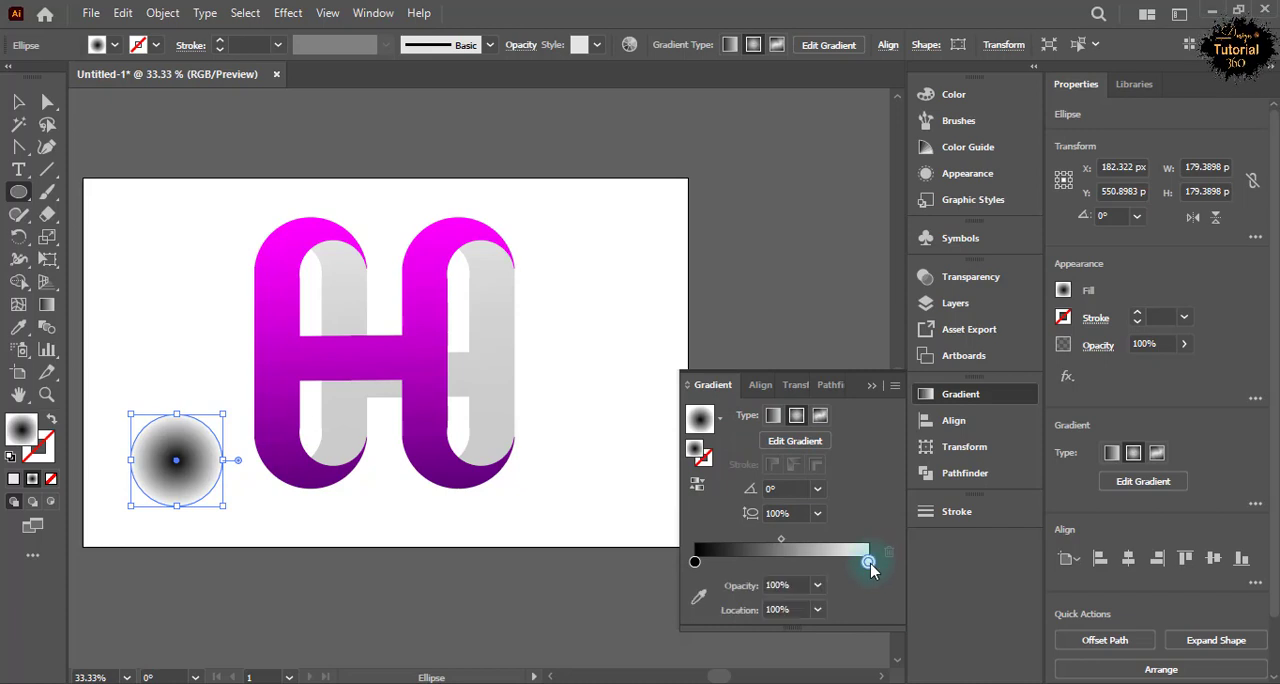
pyautogui.click(818, 586)
pyautogui.click(840, 360)
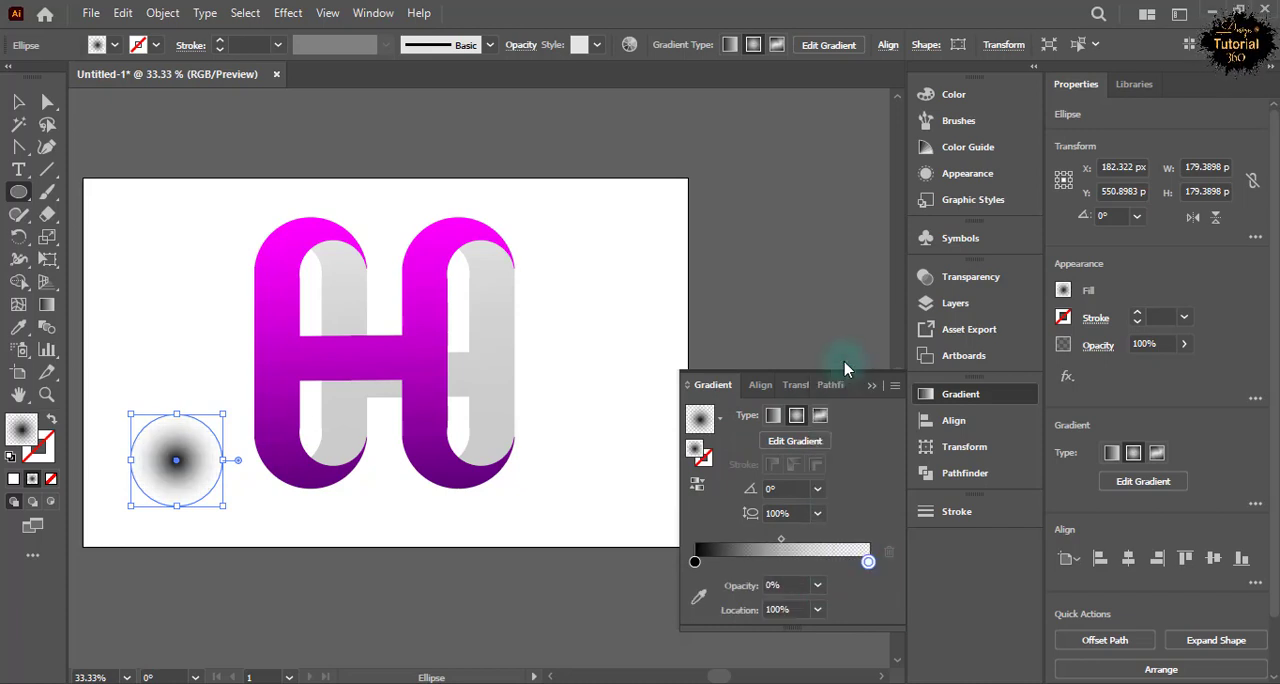
pyautogui.click(871, 387)
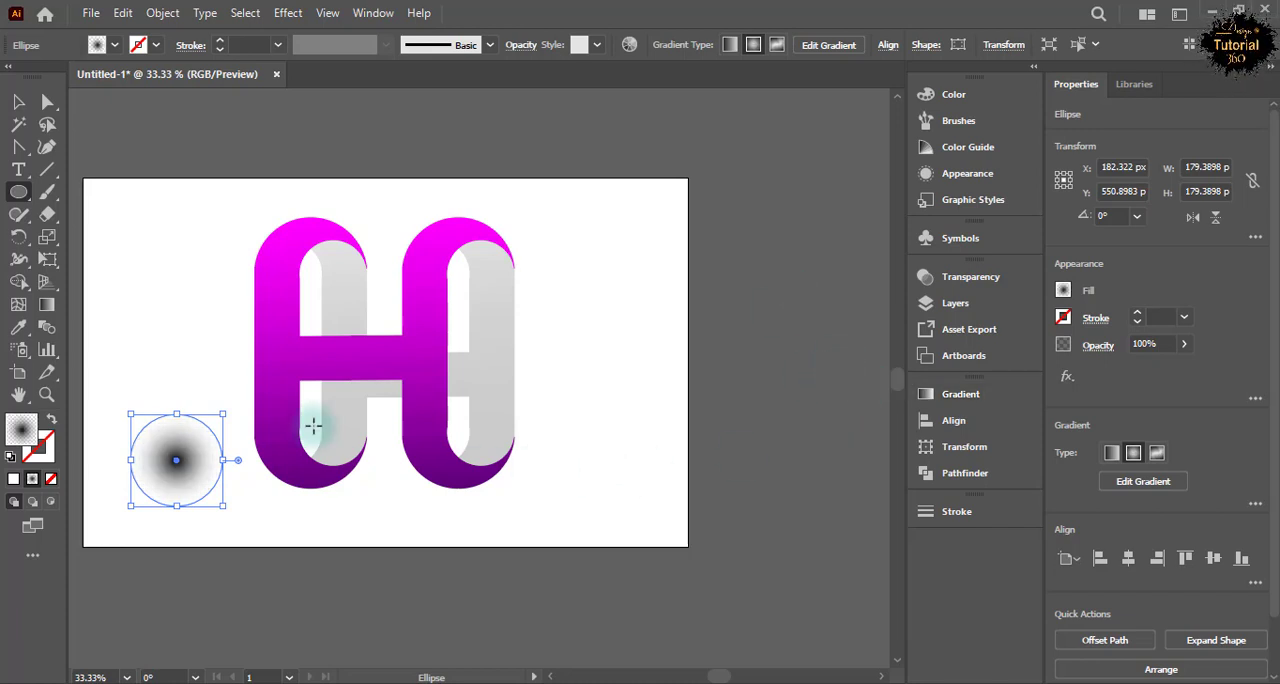
# Set the gradient circle's blending mode to Multiply.
pyautogui.press('v')
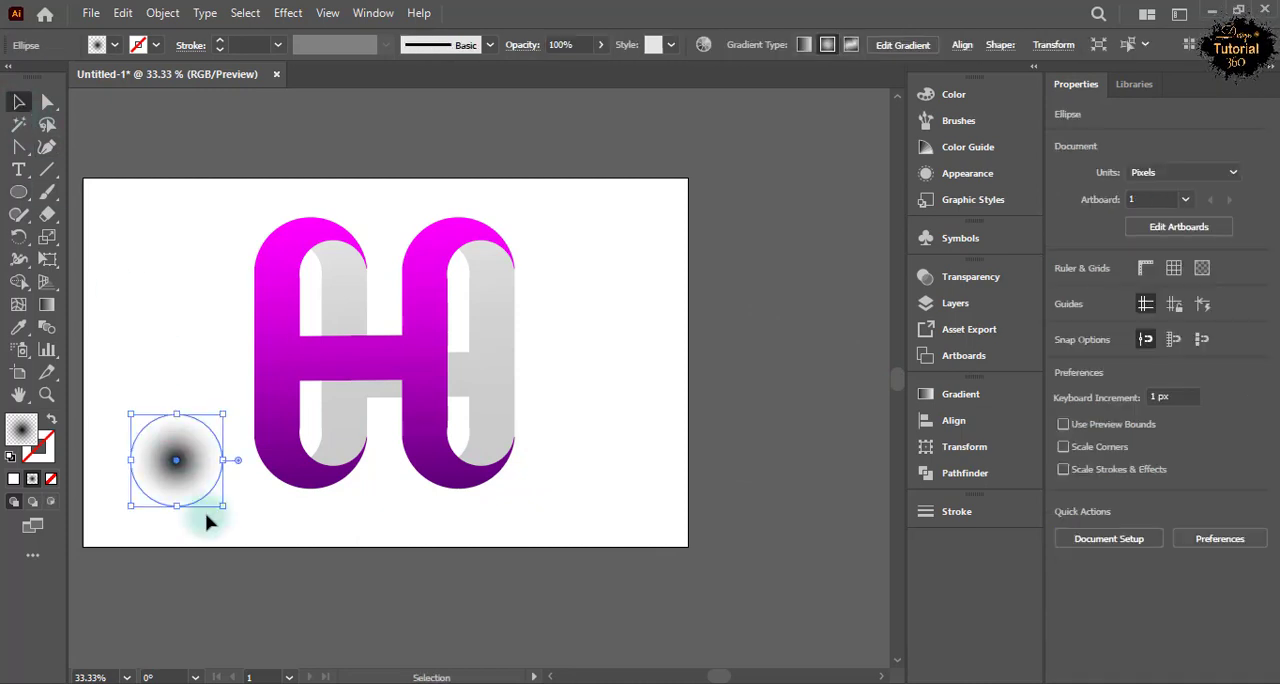
pyautogui.click(372, 13)
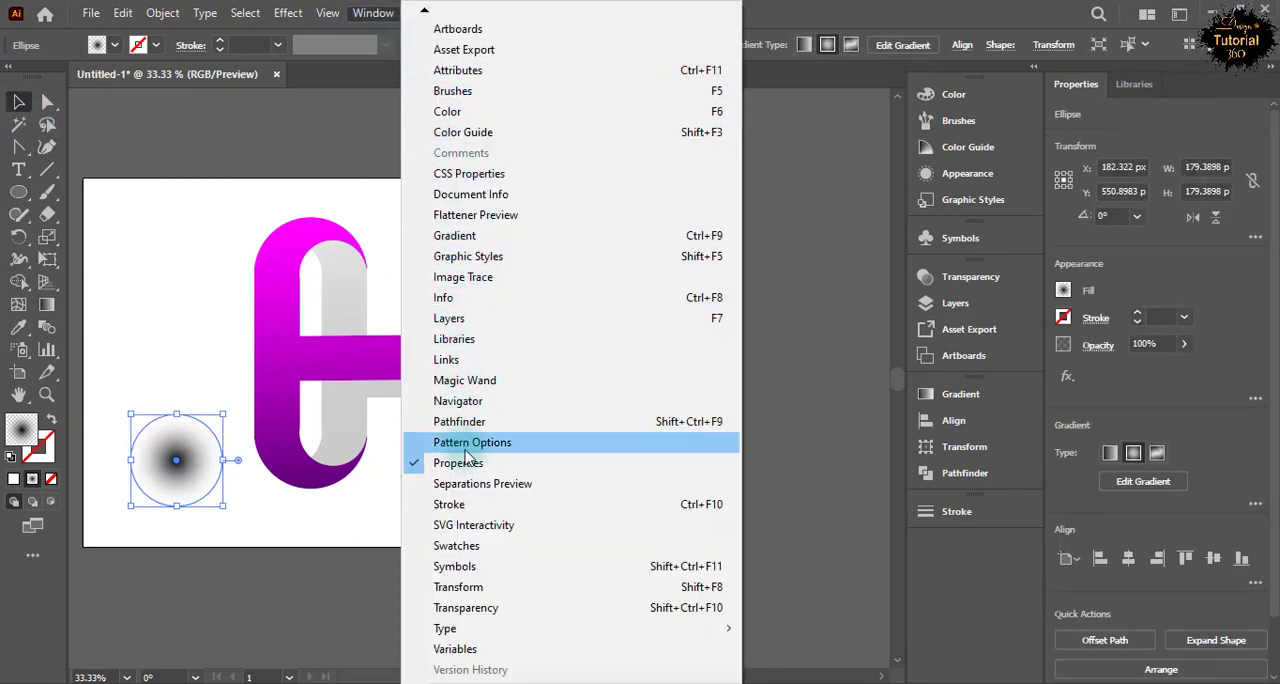
pyautogui.click(466, 608)
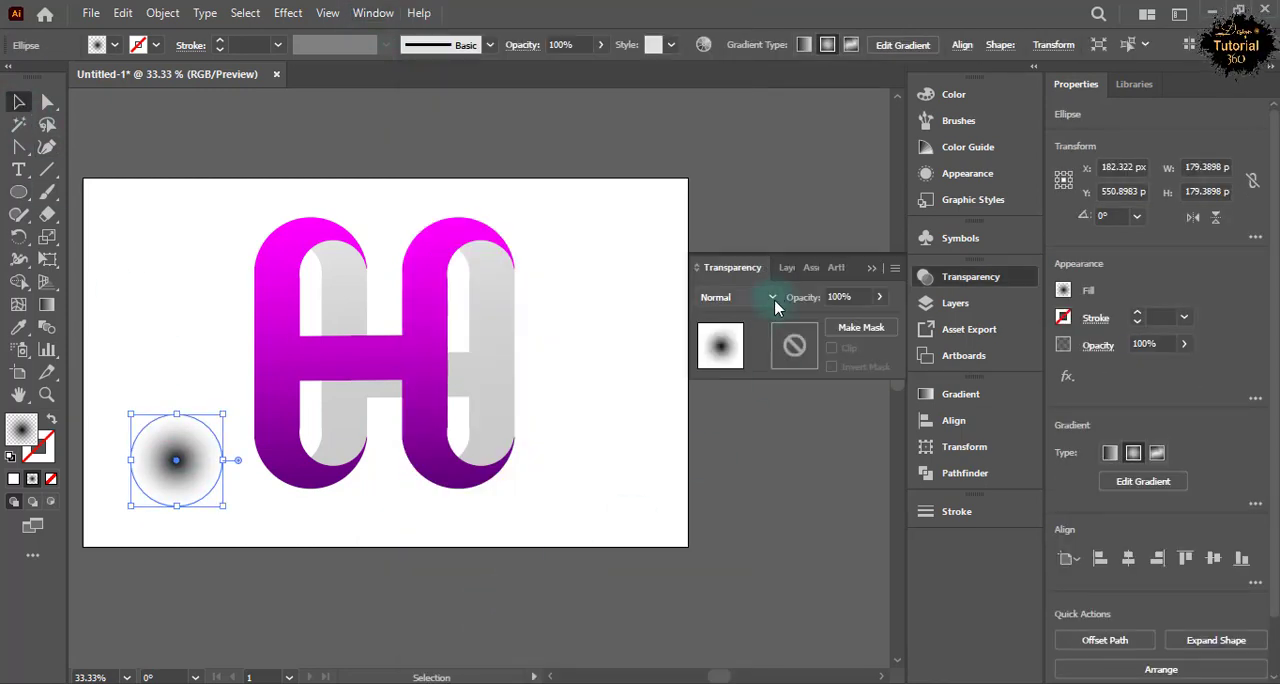
pyautogui.click(752, 299)
pyautogui.click(741, 366)
pyautogui.click(774, 299)
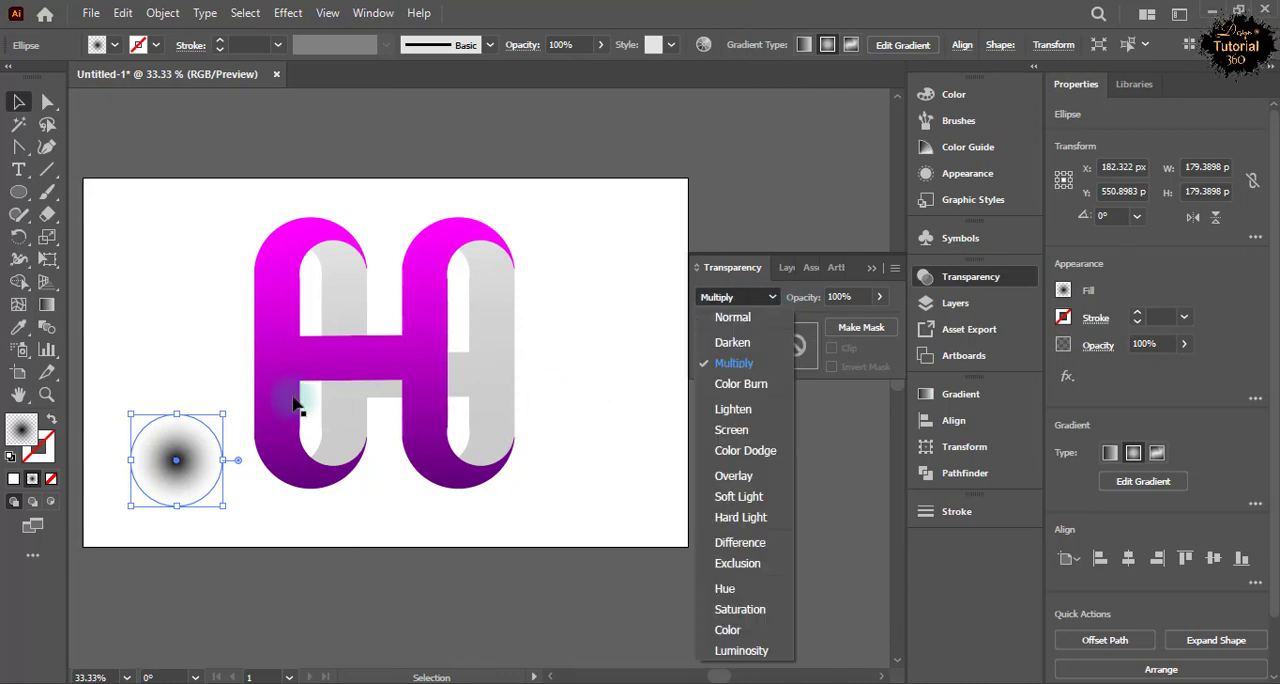
pyautogui.click(970, 277)
pyautogui.click(970, 277)
# Flatten the gradient circle into a thin ellipse and place one as a ground shadow under each column of the H.
pyautogui.moveTo(176, 413); pyautogui.dragTo(465, 495)
pyautogui.click(388, 446)
pyautogui.scroll(1, 185, 243)
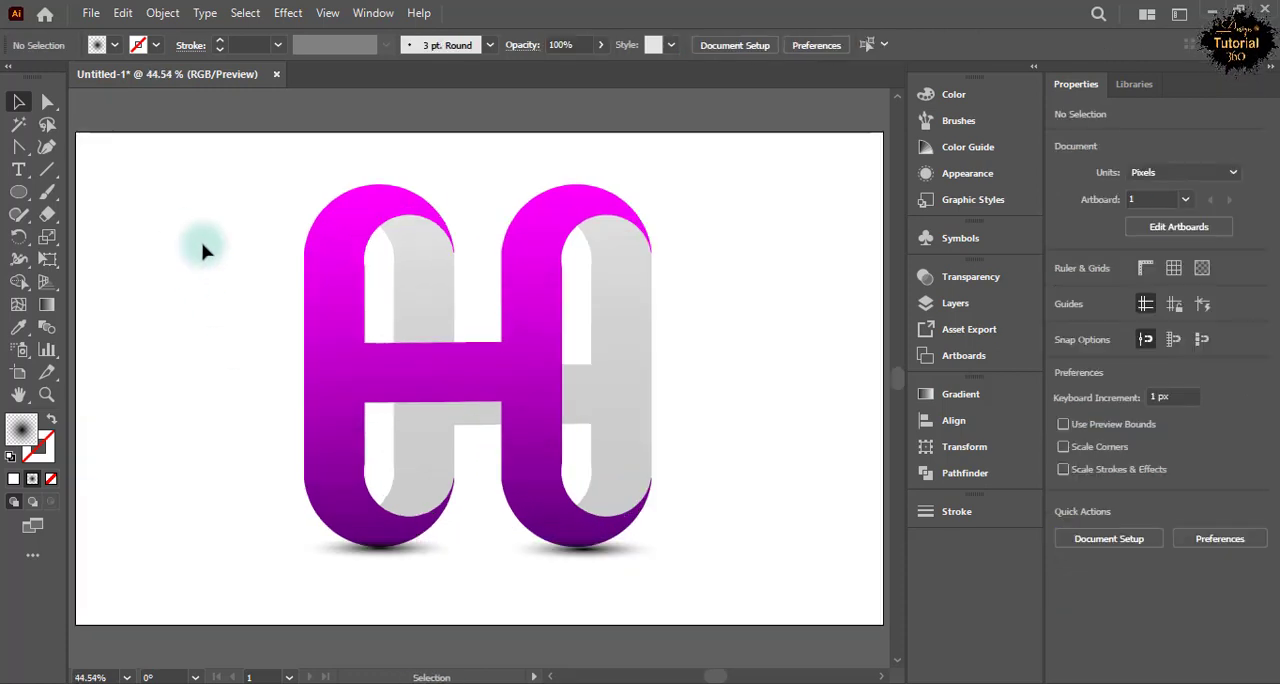
pyautogui.click(506, 518)
pyautogui.click(136, 410)
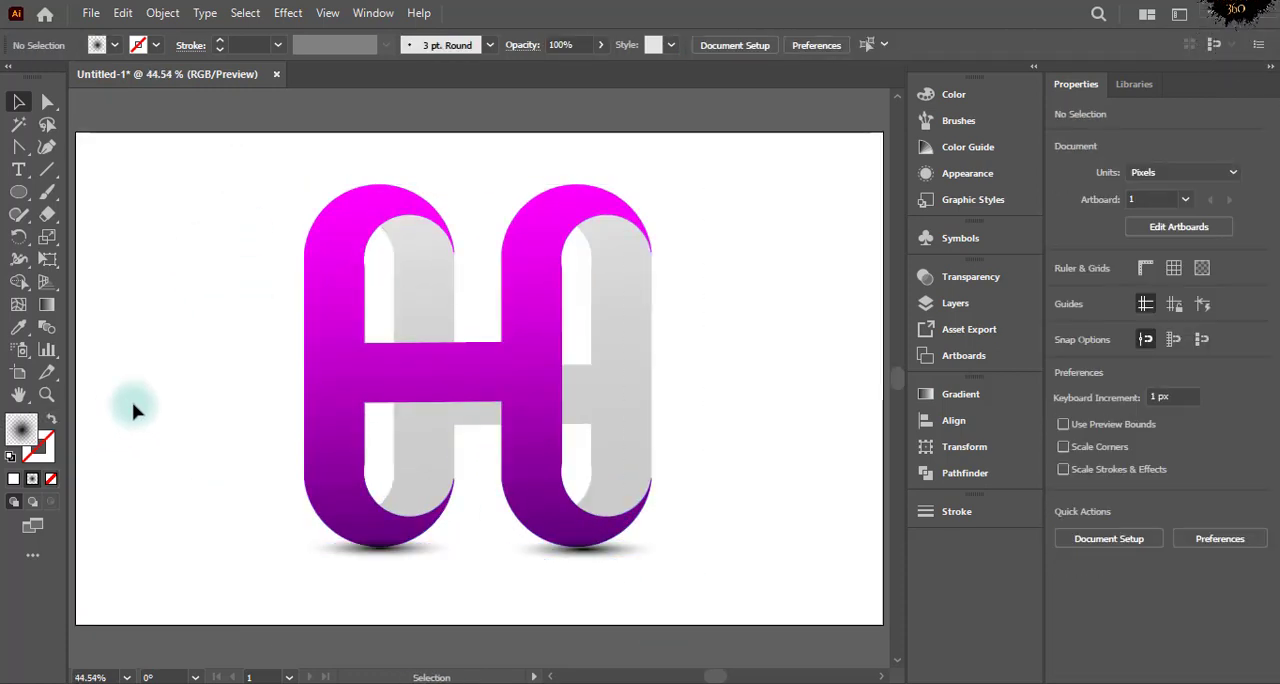